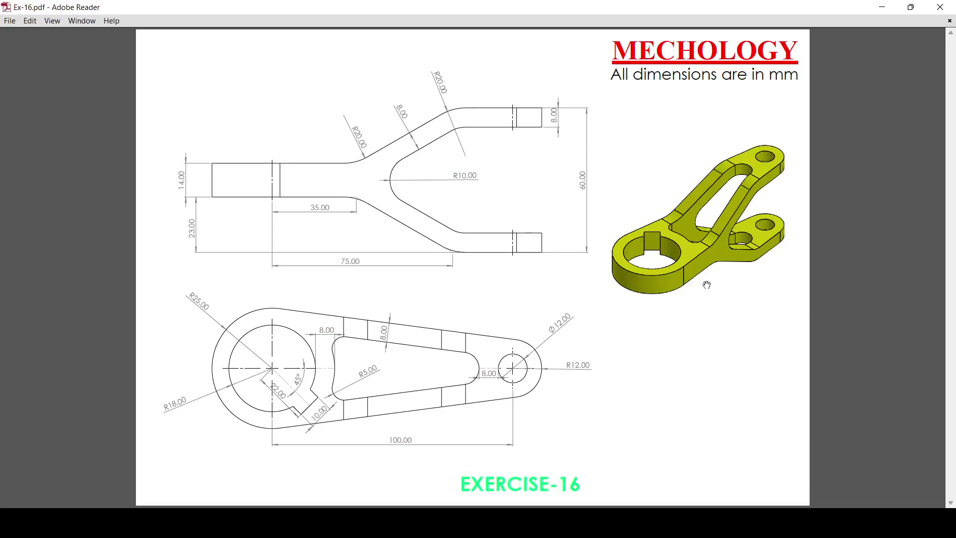
Switch from the Exercise-16 drawing in Adobe Reader to SOLIDWORKS 2022
{"action": "key", "text": "alt+Tab"}
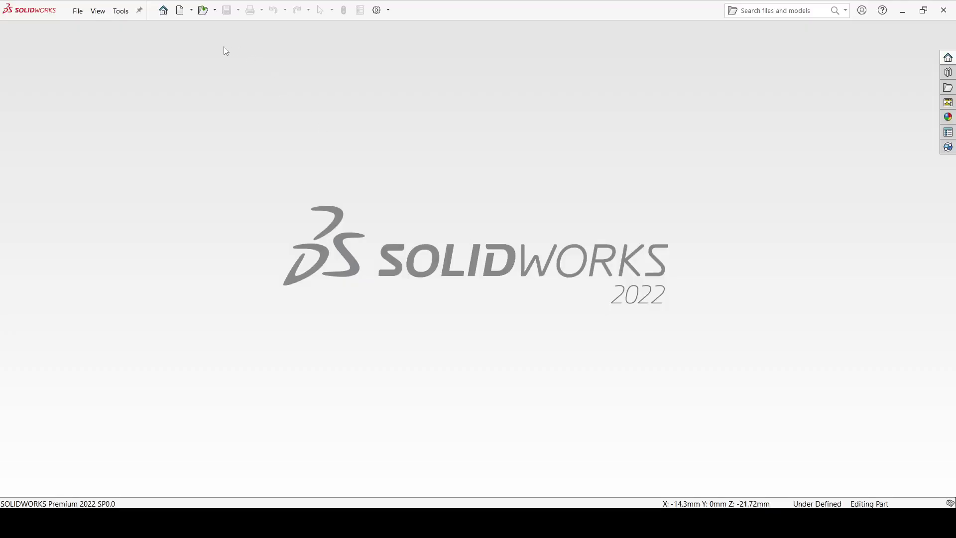
Create a new part and start a sketch on the Right Plane
{"action": "left_click", "coordinate": [187, 11]}
{"action": "left_click", "coordinate": [423, 390]}
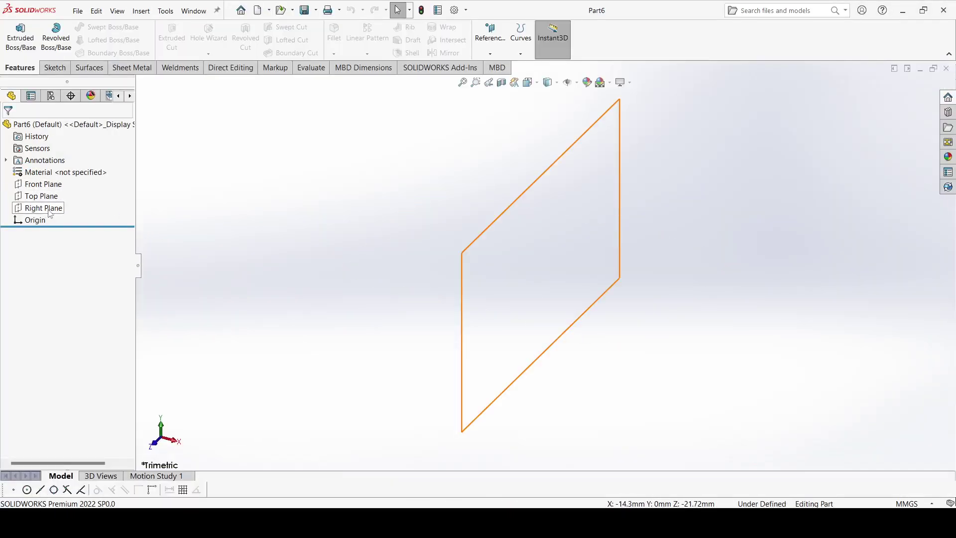
{"action": "left_click", "coordinate": [44, 208]}
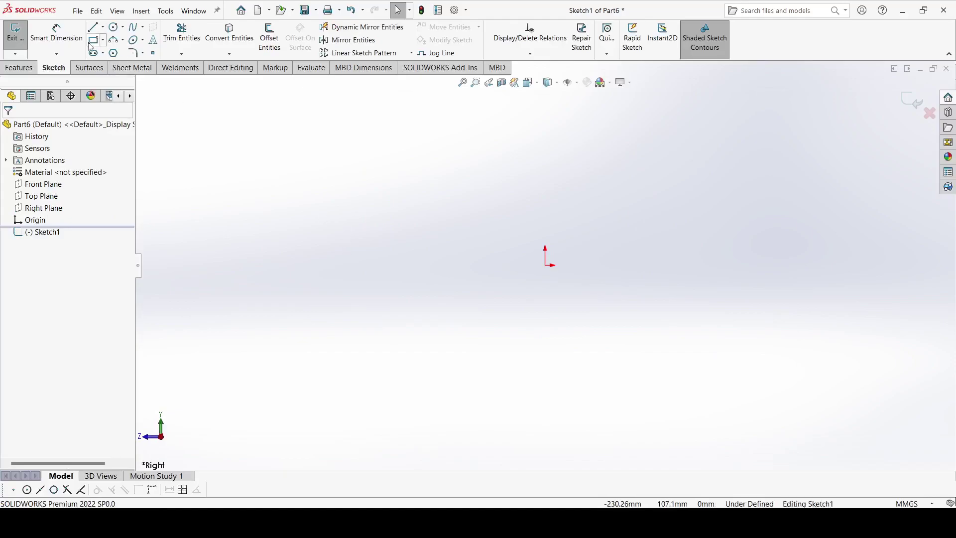
Draw infinite horizontal and vertical centerlines crossing at the origin
{"action": "left_click", "coordinate": [103, 28]}
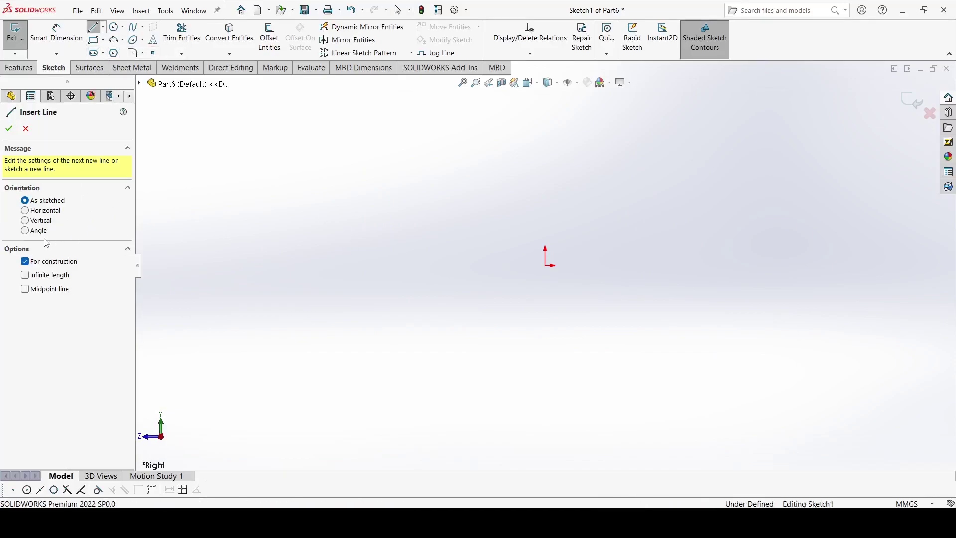
{"action": "left_click", "coordinate": [40, 210]}
{"action": "left_click", "coordinate": [50, 275]}
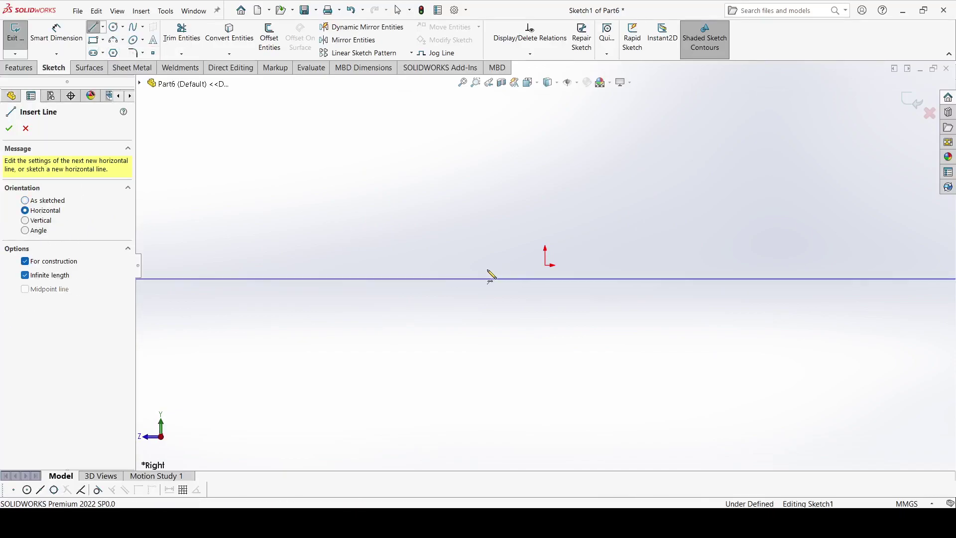
{"action": "left_click", "coordinate": [553, 265]}
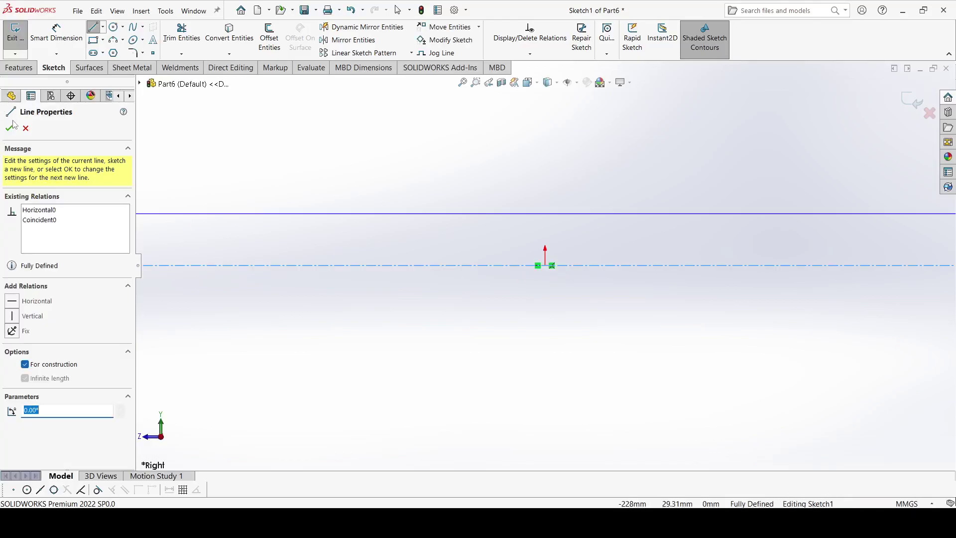
{"action": "left_click", "coordinate": [13, 125]}
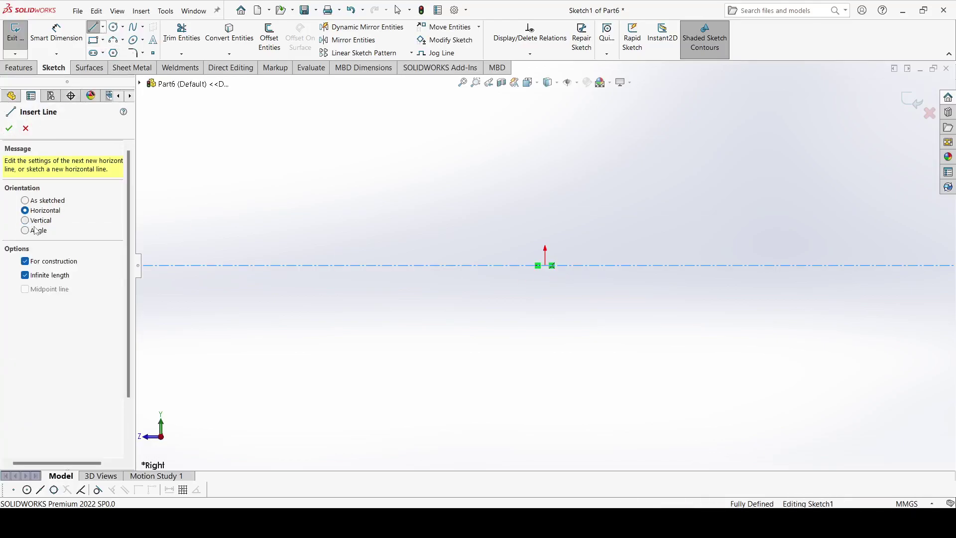
{"action": "left_click", "coordinate": [546, 265]}
{"action": "left_click", "coordinate": [11, 128]}
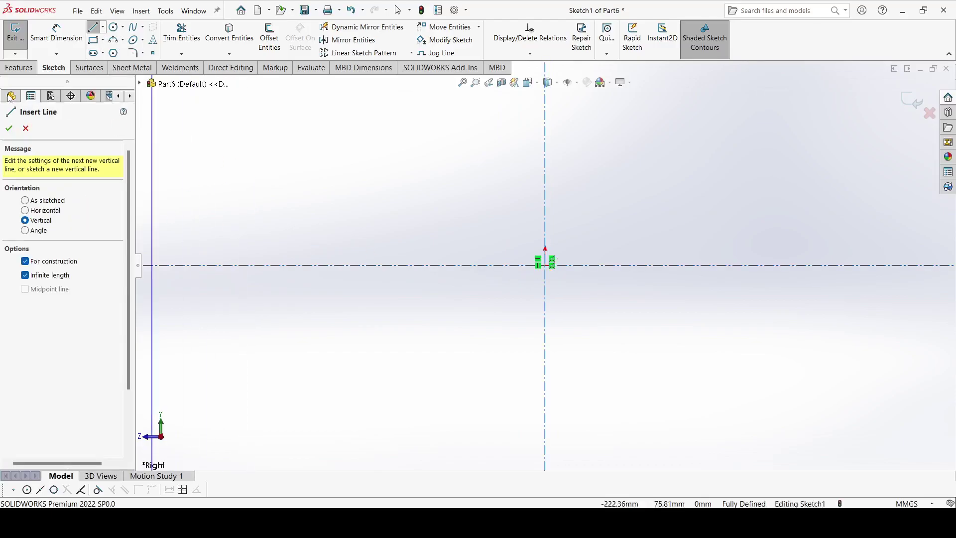
{"action": "left_click", "coordinate": [103, 27]}
Draw a vertical midpoint line centred on the horizontal centerline, left of the origin
{"action": "left_click", "coordinate": [120, 64]}
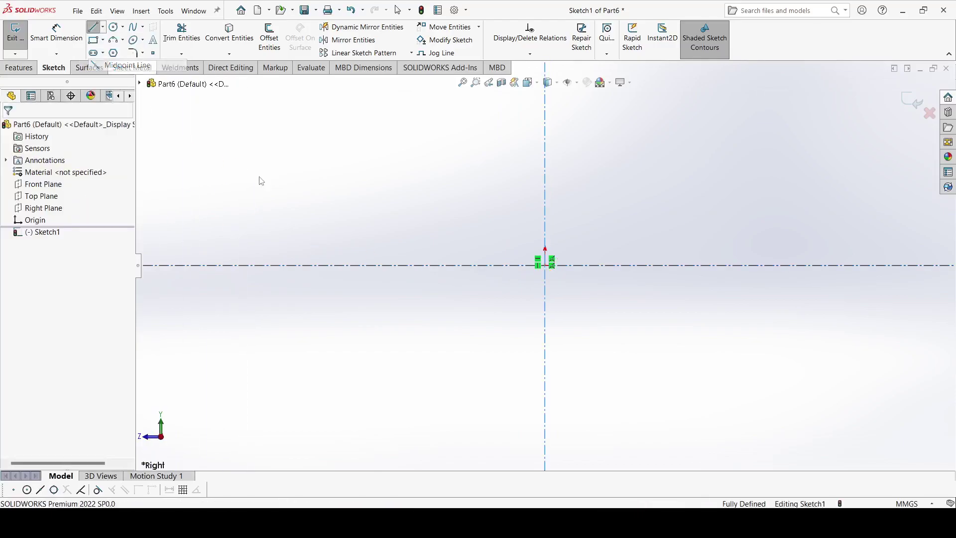
{"action": "left_click", "coordinate": [424, 266]}
{"action": "left_click", "coordinate": [425, 195]}
{"action": "right_click", "coordinate": [433, 188]}
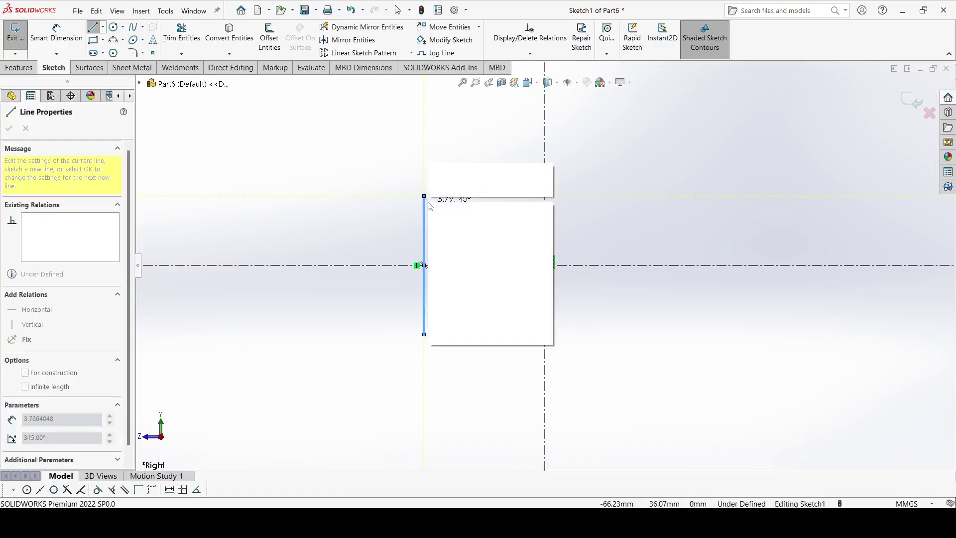
{"action": "left_click", "coordinate": [451, 207]}
Dimension the vertical line to 14 mm long and 25 mm from the vertical centerline
{"action": "right_click_drag", "start_coordinate": [369, 224], "coordinate": [346, 133]}
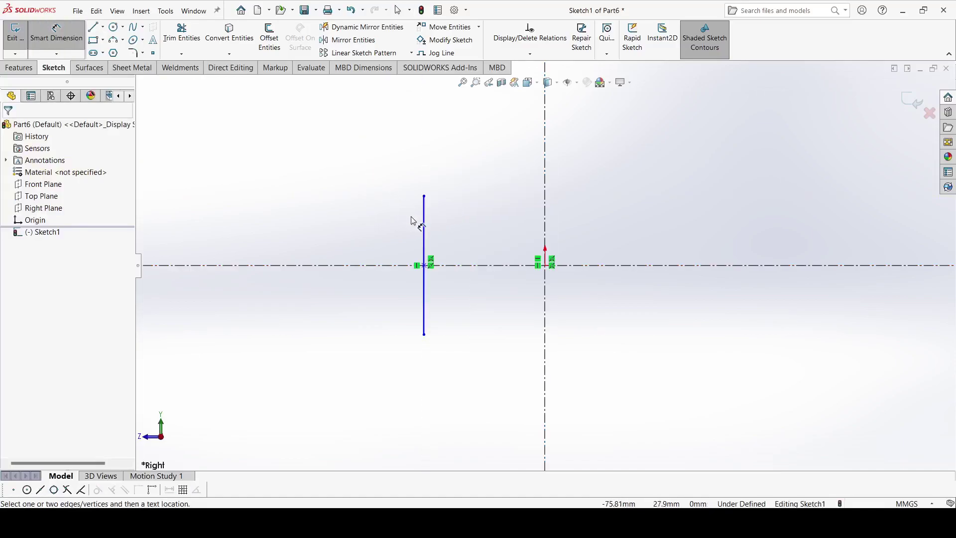
{"action": "left_click", "coordinate": [424, 220]}
{"action": "left_click", "coordinate": [399, 235]}
{"action": "type", "text": "14"}
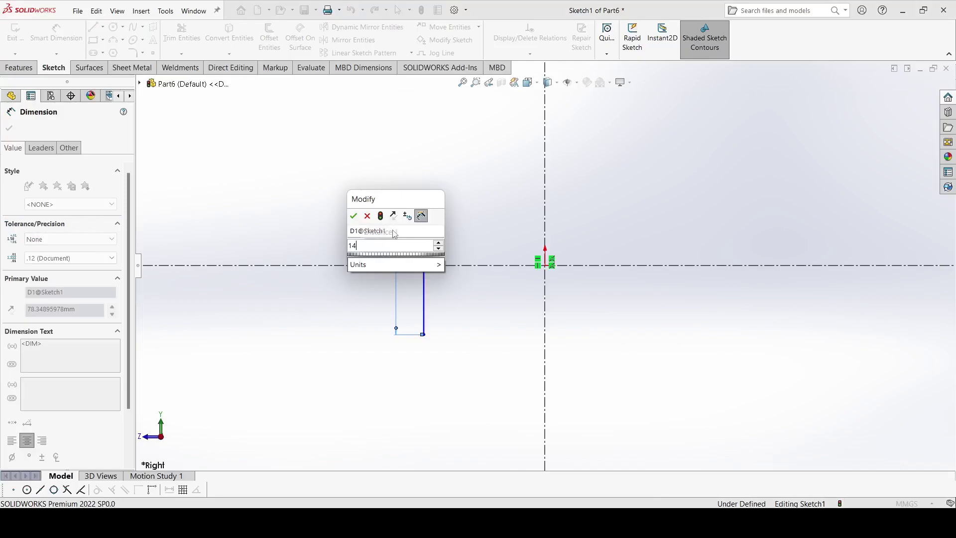
{"action": "key", "text": "Return"}
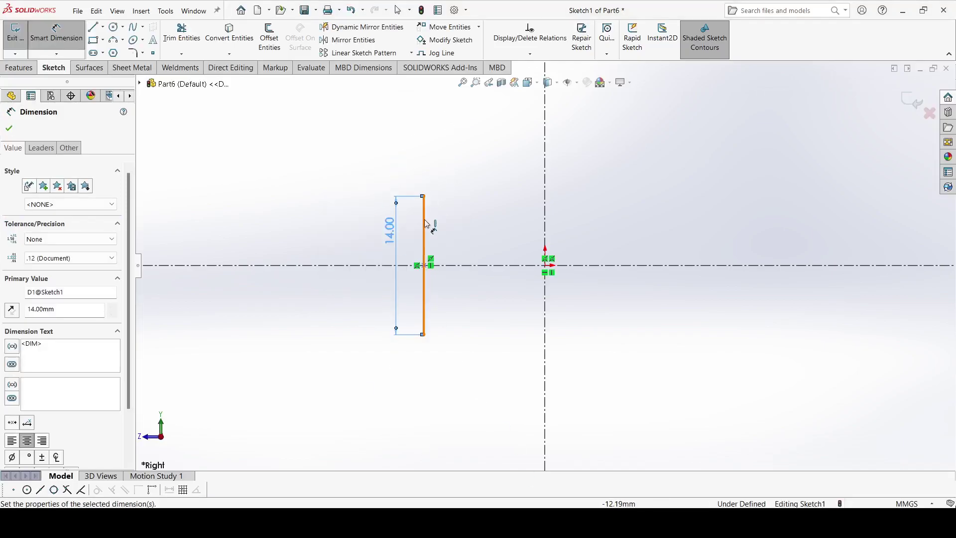
{"action": "left_click", "coordinate": [424, 220]}
{"action": "left_click", "coordinate": [548, 205]}
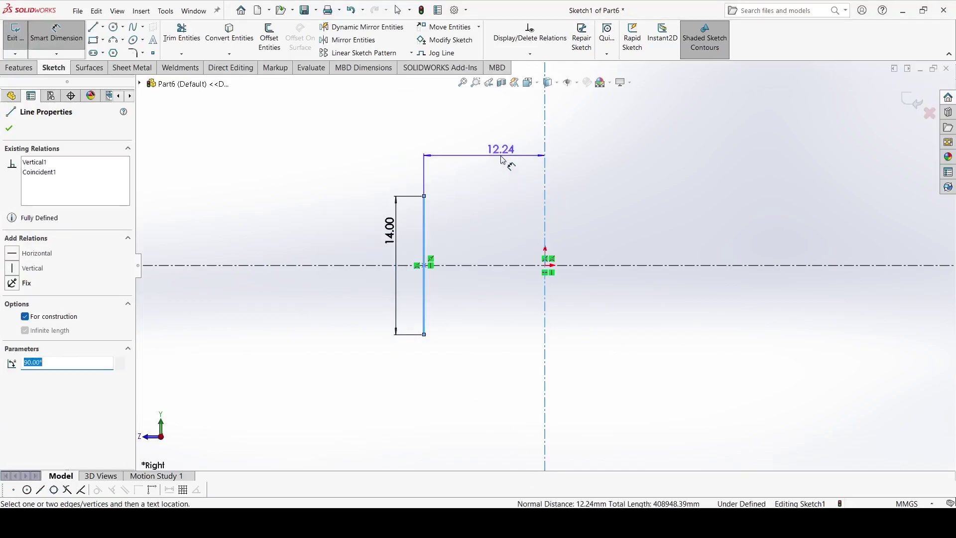
{"action": "left_click", "coordinate": [506, 169]}
{"action": "type", "text": "25"}
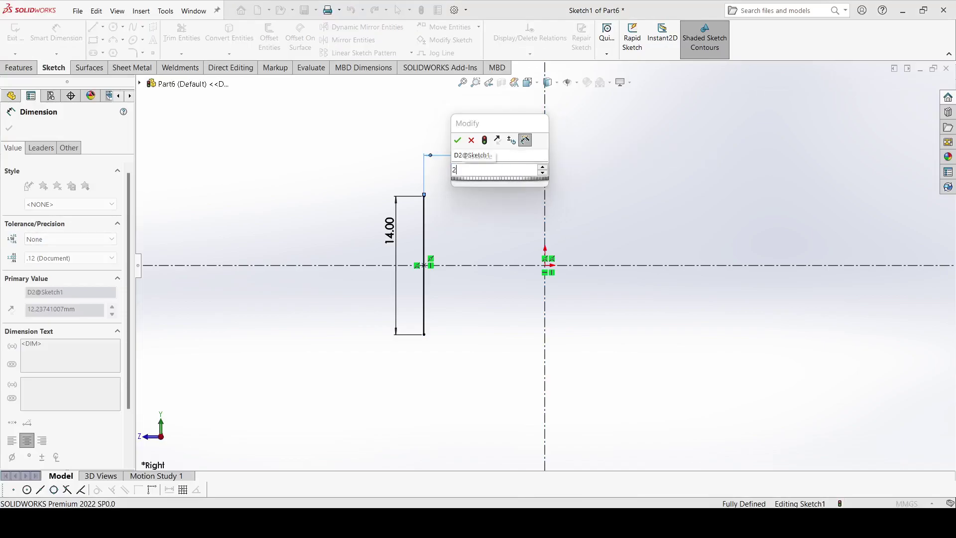
{"action": "key", "text": "Return"}
{"action": "left_click", "coordinate": [12, 129]}
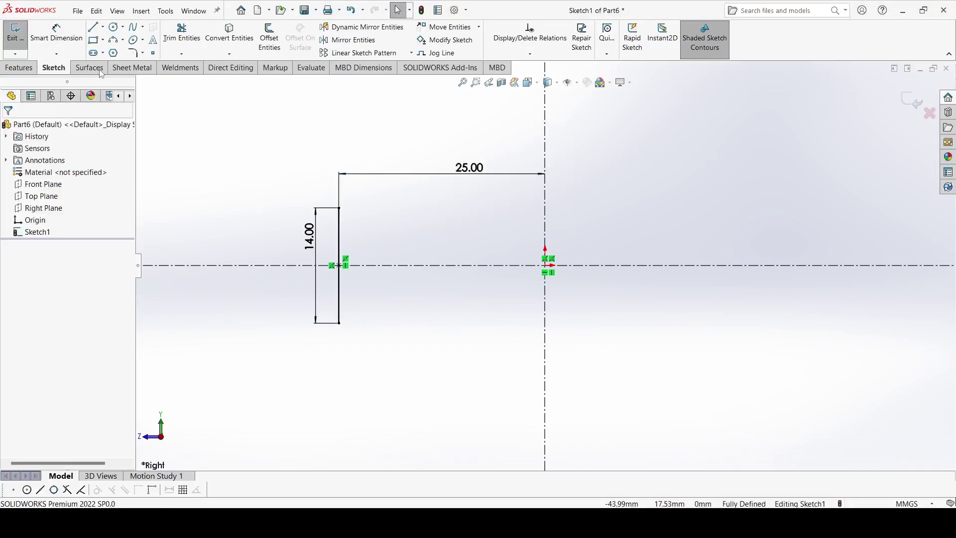
Draw a horizontal, angled and upper horizontal line chain from the vertical line's top
{"action": "left_click", "coordinate": [93, 28]}
{"action": "left_click", "coordinate": [340, 208]}
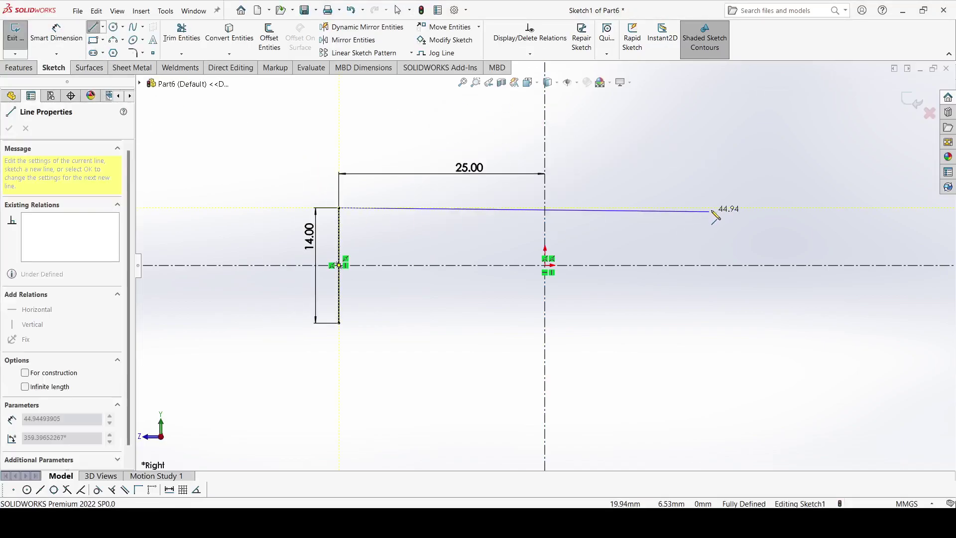
{"action": "left_click", "coordinate": [715, 208]}
{"action": "left_click", "coordinate": [827, 109]}
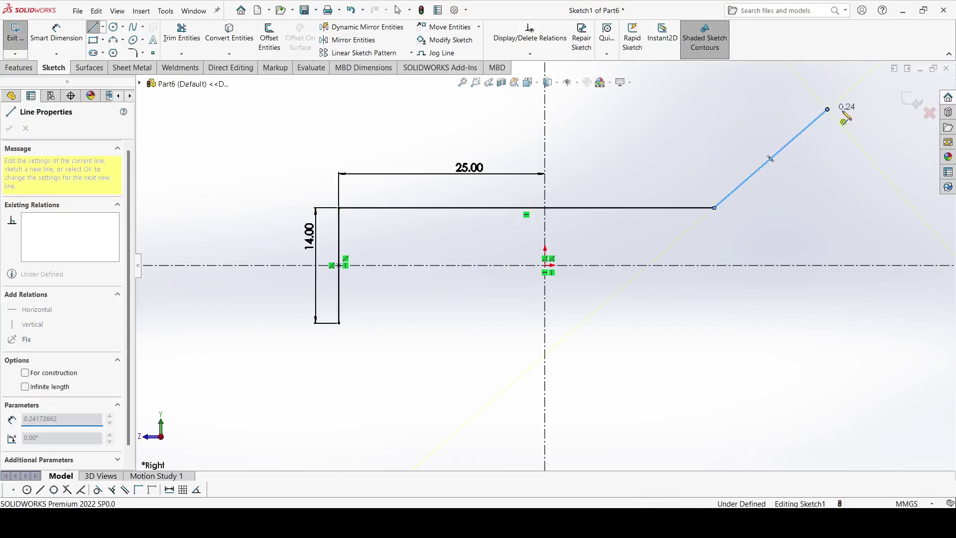
{"action": "key", "text": "z"}
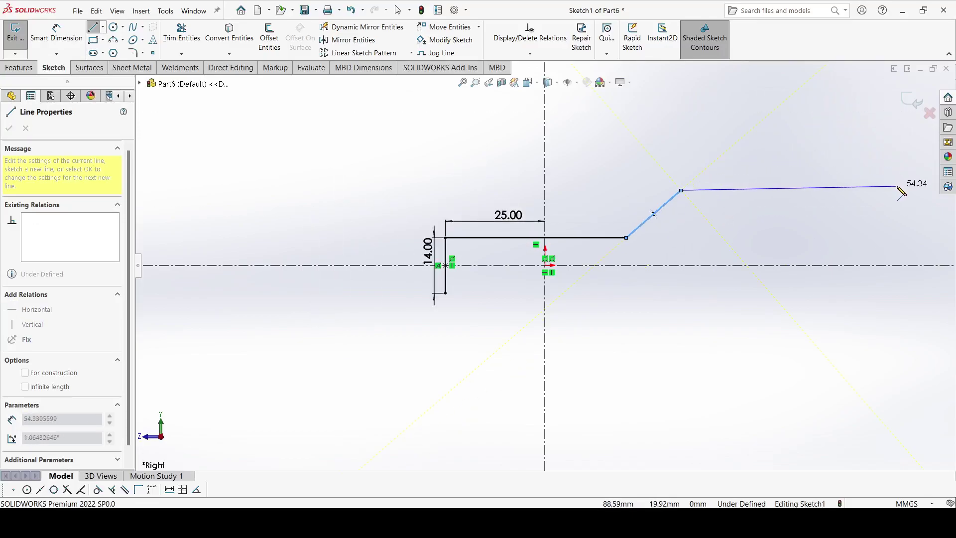
{"action": "left_click", "coordinate": [898, 191]}
{"action": "right_click", "coordinate": [899, 192]}
{"action": "left_click", "coordinate": [896, 197]}
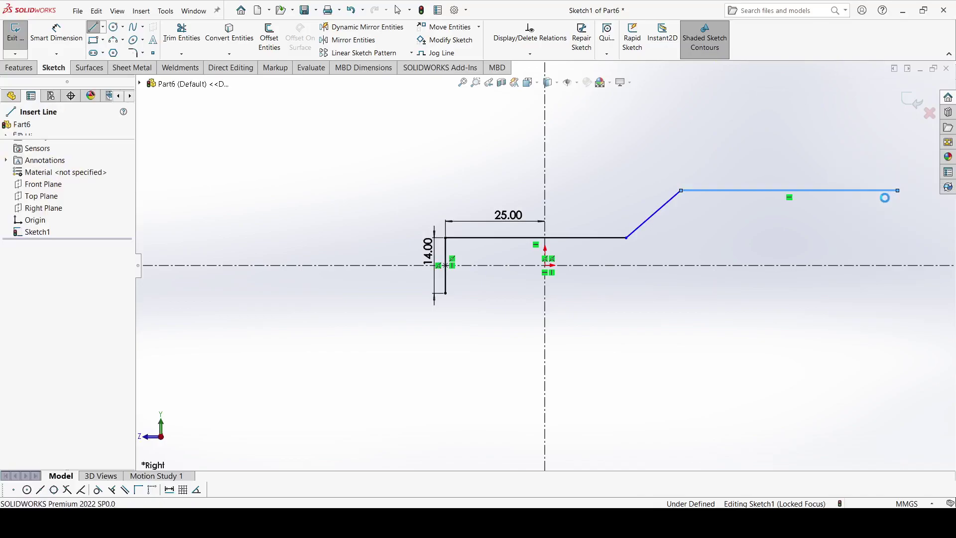
Dimension the upper horizontal line's height above the centerline, correcting 60 to 30 mm
{"action": "key", "text": "d"}
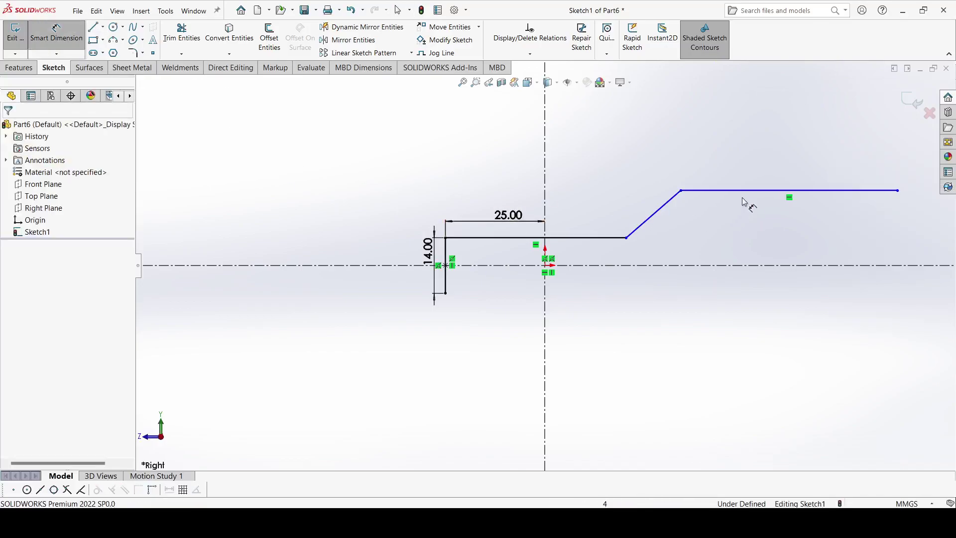
{"action": "left_click", "coordinate": [742, 194]}
{"action": "left_click", "coordinate": [549, 266]}
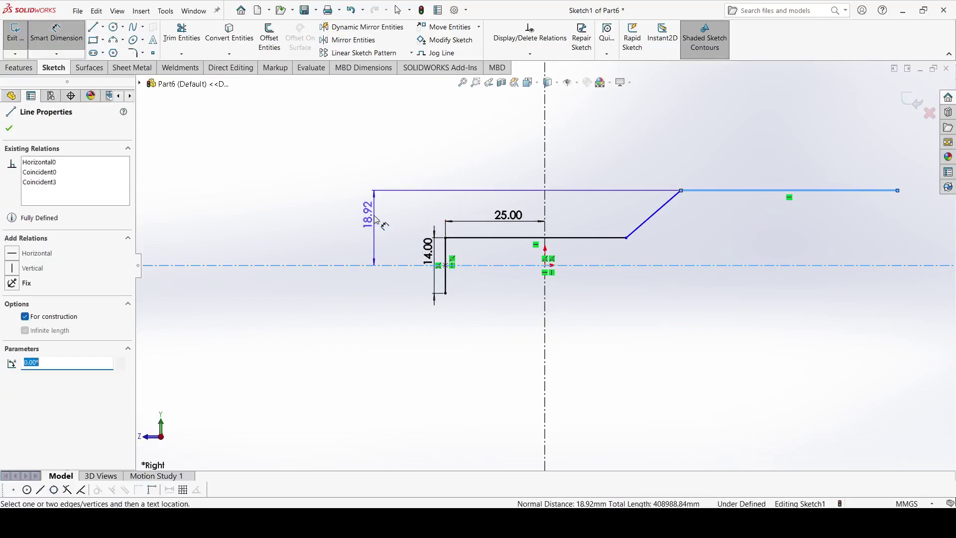
{"action": "left_click", "coordinate": [377, 220]}
{"action": "type", "text": "60"}
{"action": "key", "text": "Return"}
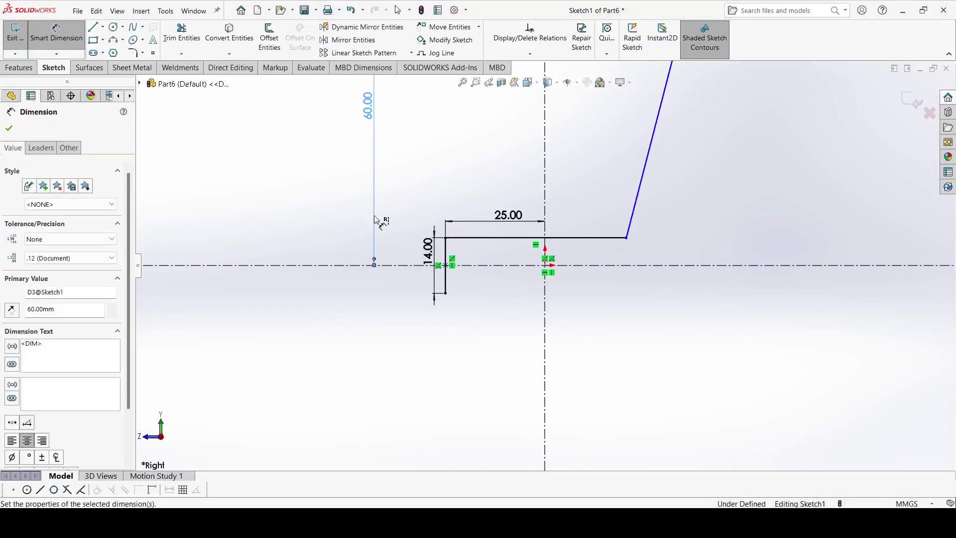
{"action": "double_click", "coordinate": [369, 107]}
{"action": "type", "text": "3"}
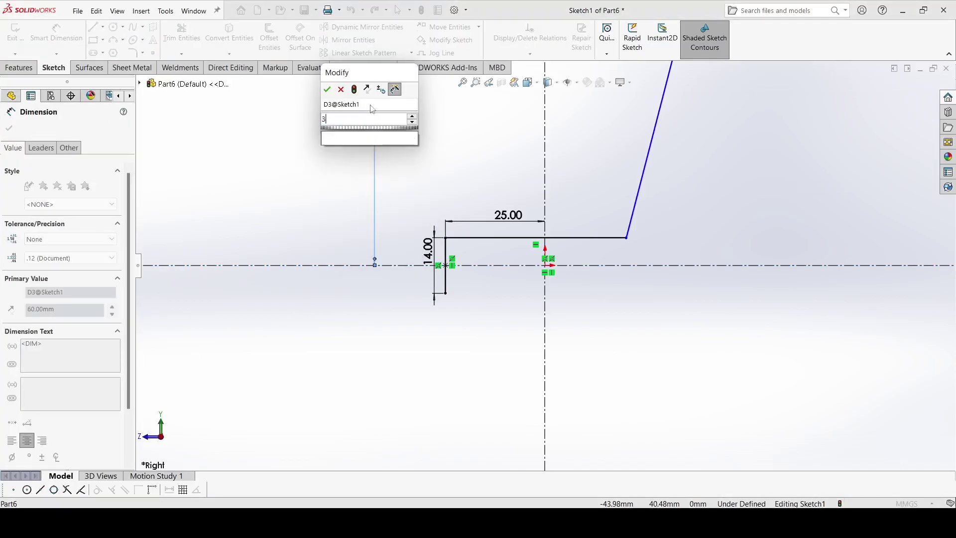
{"action": "key", "text": "Return"}
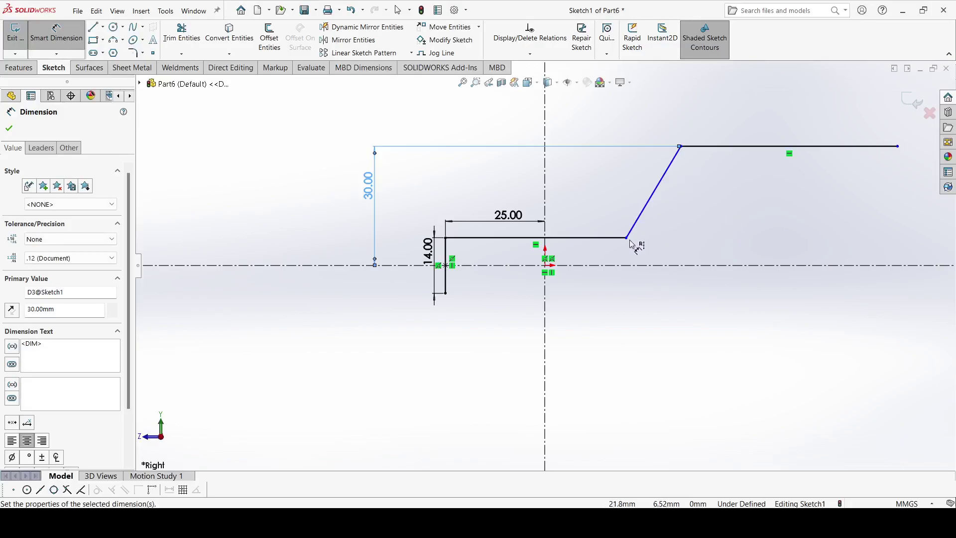
Dimension the angled line's ends at 35 and 75 mm from the vertical centerline
{"action": "left_click", "coordinate": [626, 238]}
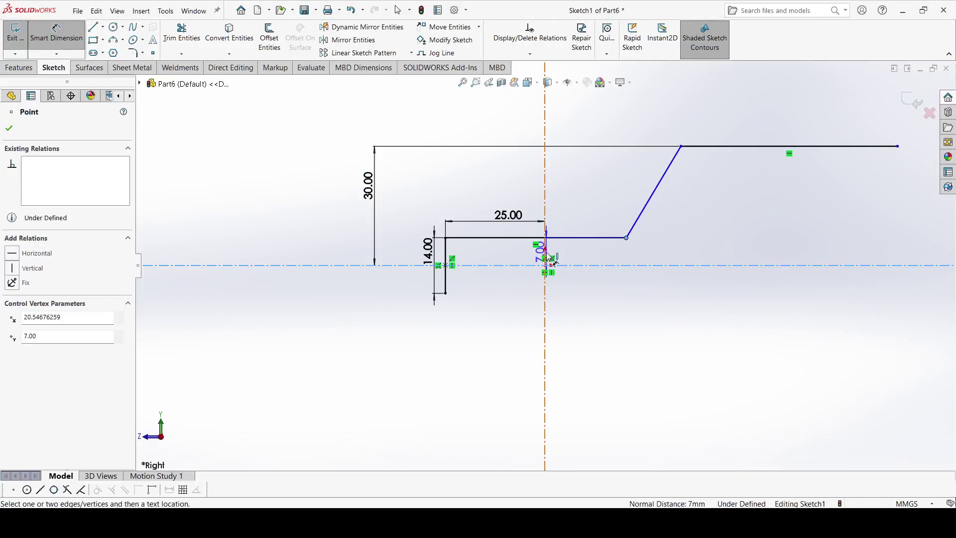
{"action": "left_click", "coordinate": [546, 227]}
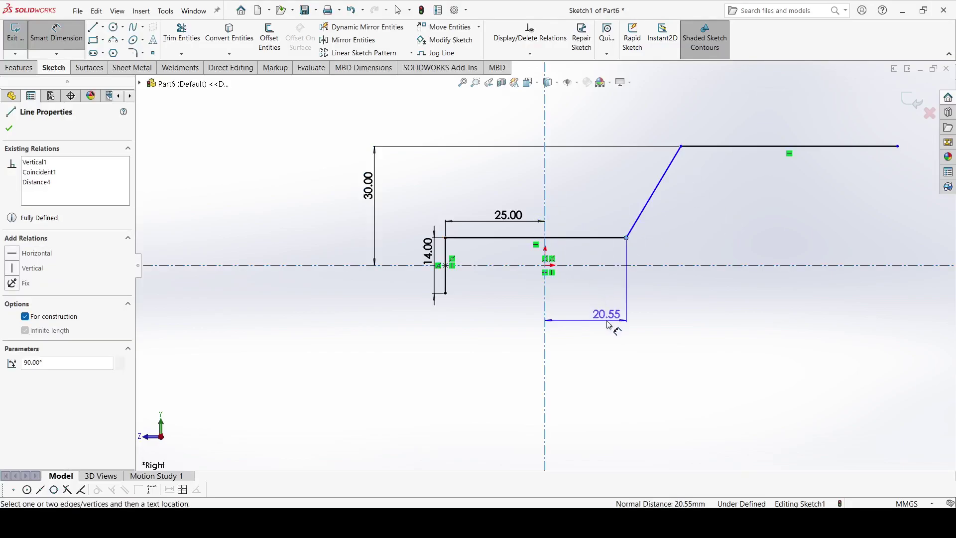
{"action": "left_click", "coordinate": [599, 324]}
{"action": "type", "text": "35"}
{"action": "key", "text": "Return"}
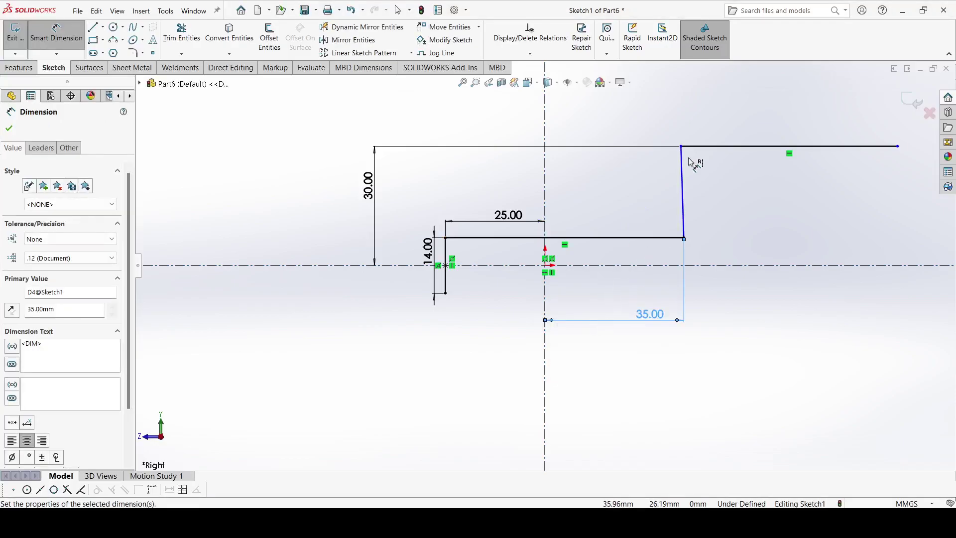
{"action": "left_click", "coordinate": [681, 146]}
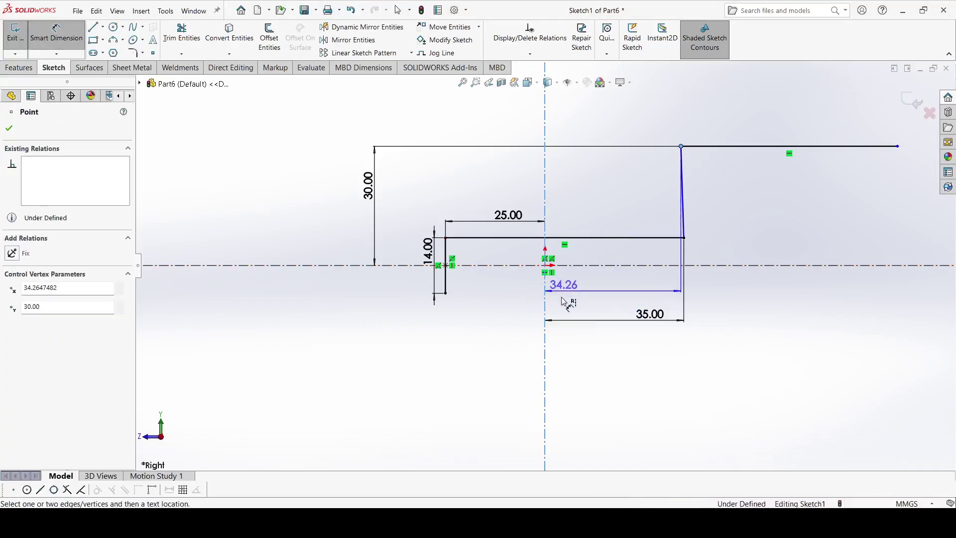
{"action": "left_click", "coordinate": [546, 328]}
{"action": "left_click", "coordinate": [581, 380]}
{"action": "type", "text": "75"}
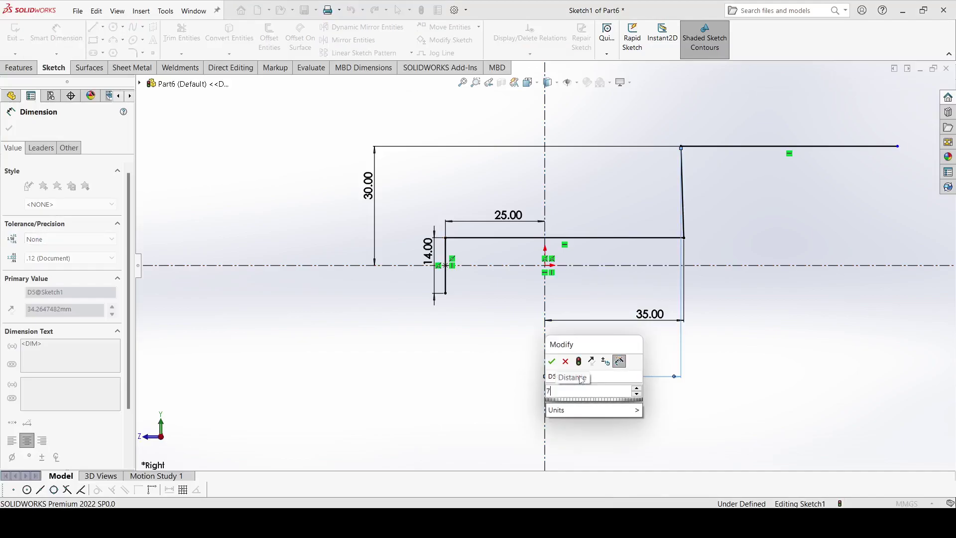
{"action": "key", "text": "Return"}
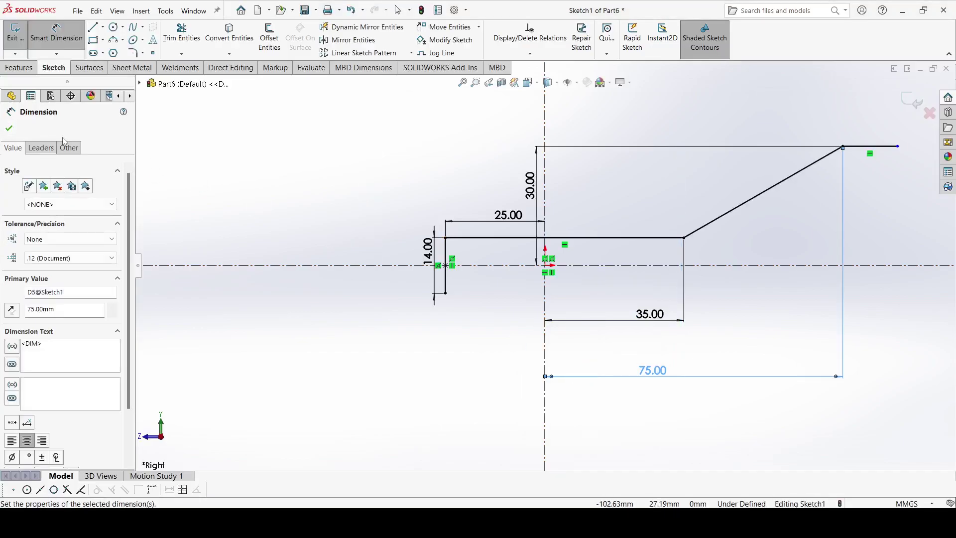
Dimension the top line's right end to 112 mm using 100+12
{"action": "left_click", "coordinate": [898, 146]}
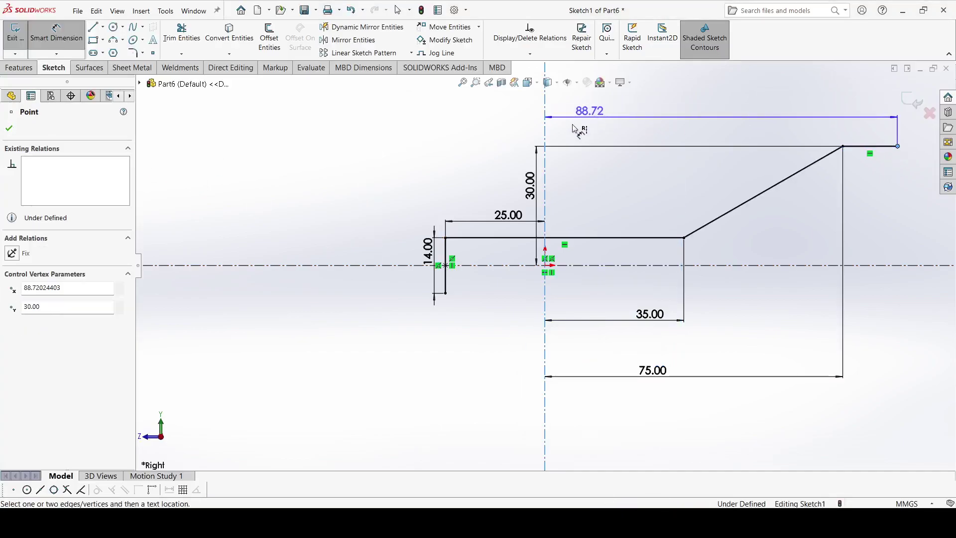
{"action": "left_click", "coordinate": [686, 127]}
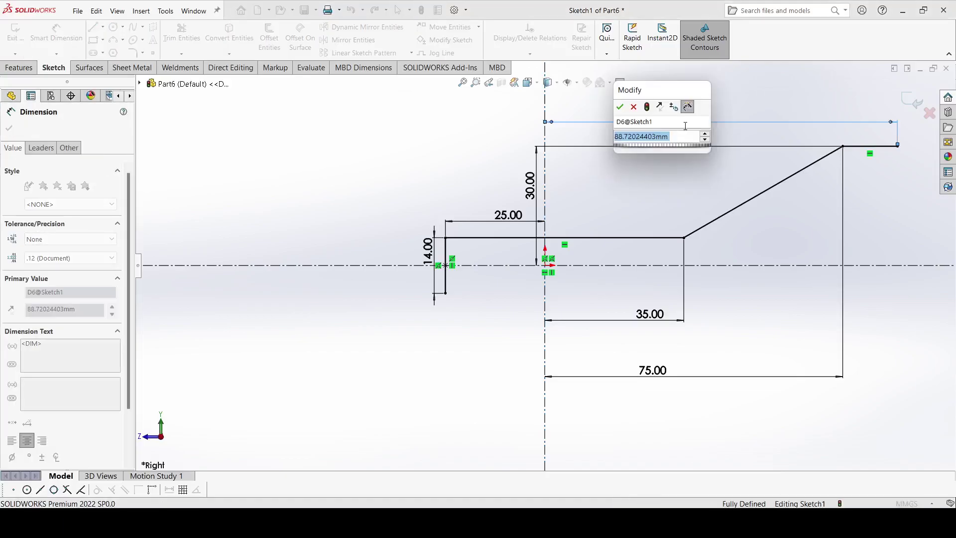
{"action": "type", "text": "100+"}
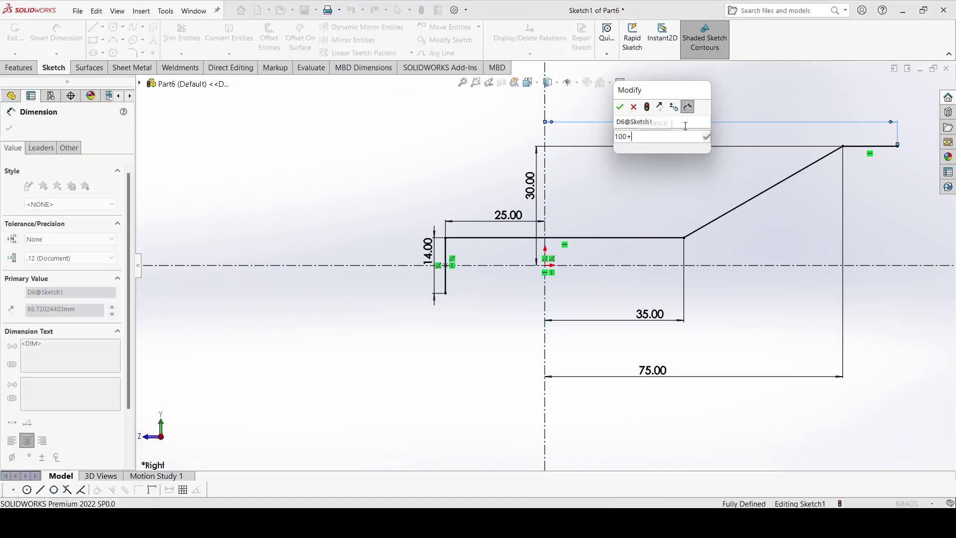
{"action": "type", "text": "12"}
{"action": "key", "text": "Return"}
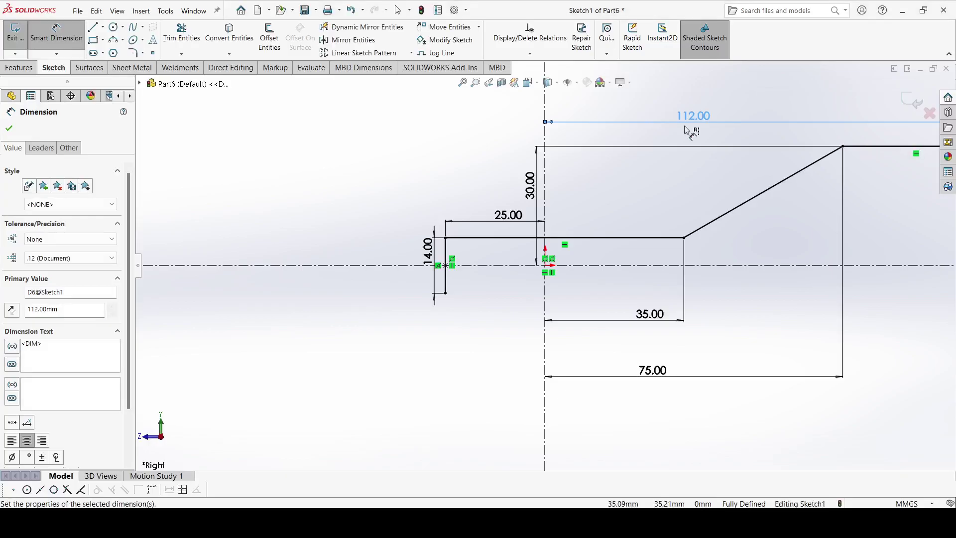
{"action": "key", "text": "Escape"}
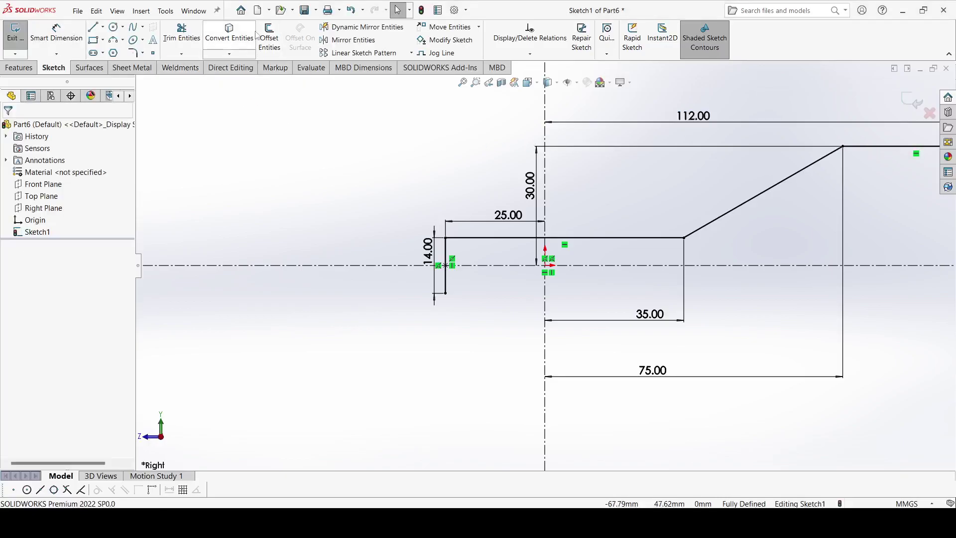
Round both bends of the slanted line with 20 mm sketch fillets
{"action": "left_click", "coordinate": [269, 38]}
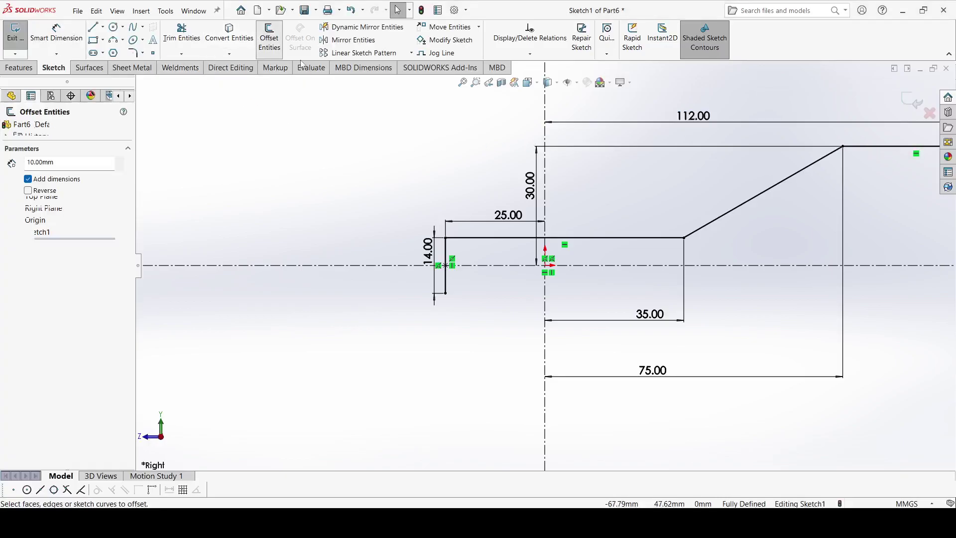
{"action": "left_click", "coordinate": [133, 53]}
{"action": "left_click", "coordinate": [684, 239]}
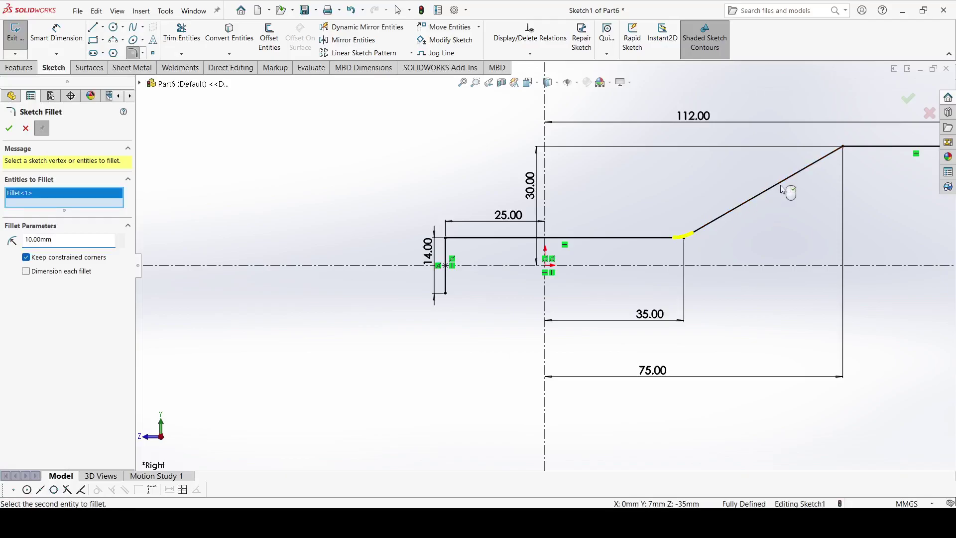
{"action": "left_click", "coordinate": [843, 147]}
{"action": "type", "text": "20"}
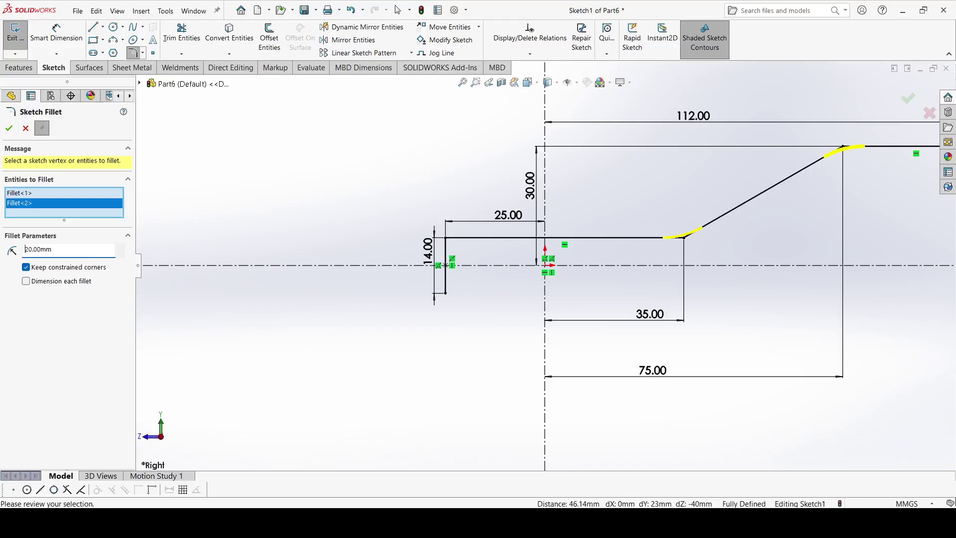
{"action": "left_click", "coordinate": [9, 128]}
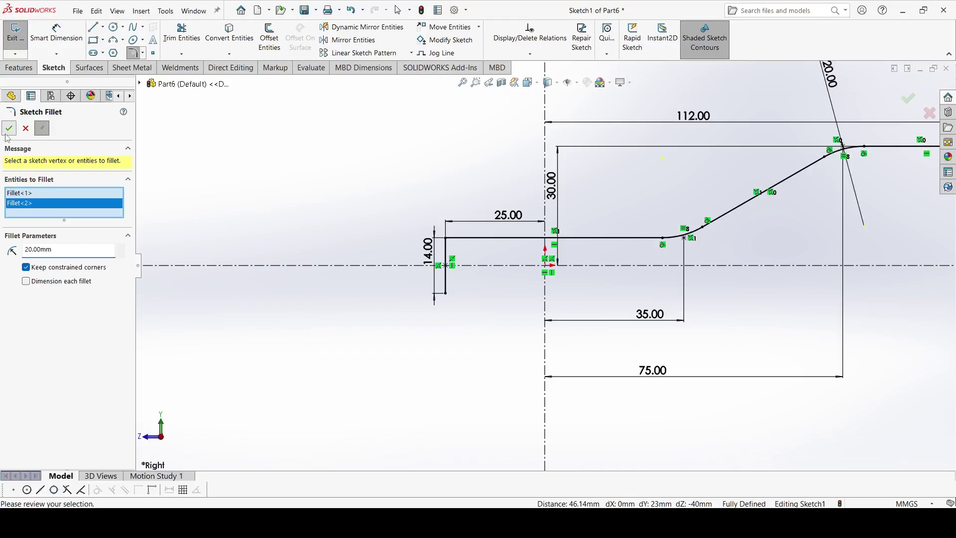
{"action": "left_click", "coordinate": [333, 43]}
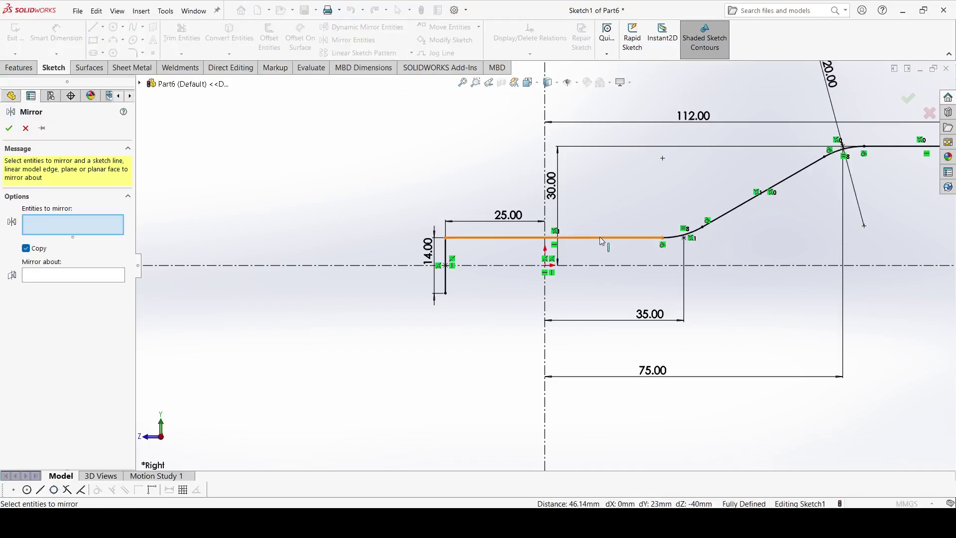
Try mirroring the horizontal line, fillet arc and slanted line, then cancel the mirror
{"action": "left_click", "coordinate": [600, 237]}
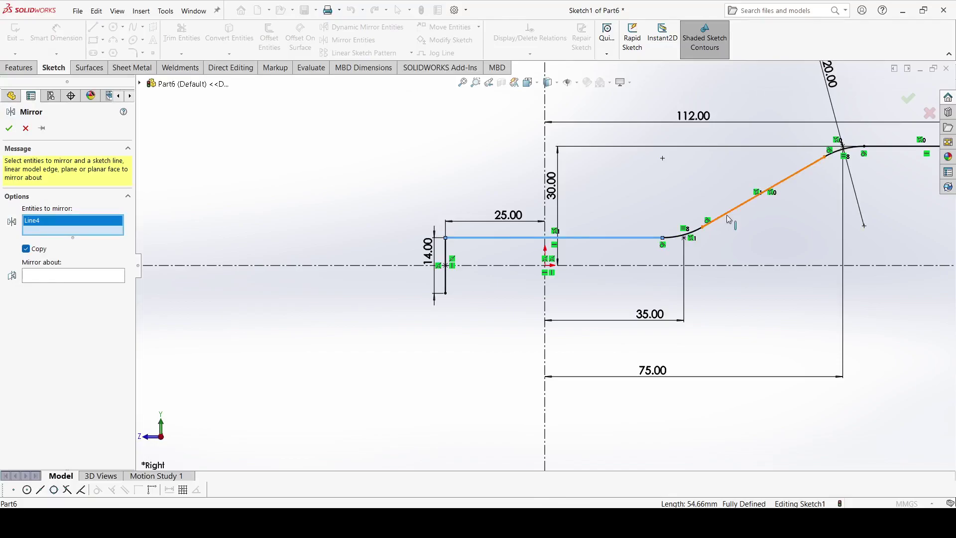
{"action": "left_click", "coordinate": [696, 235]}
{"action": "left_click", "coordinate": [725, 220]}
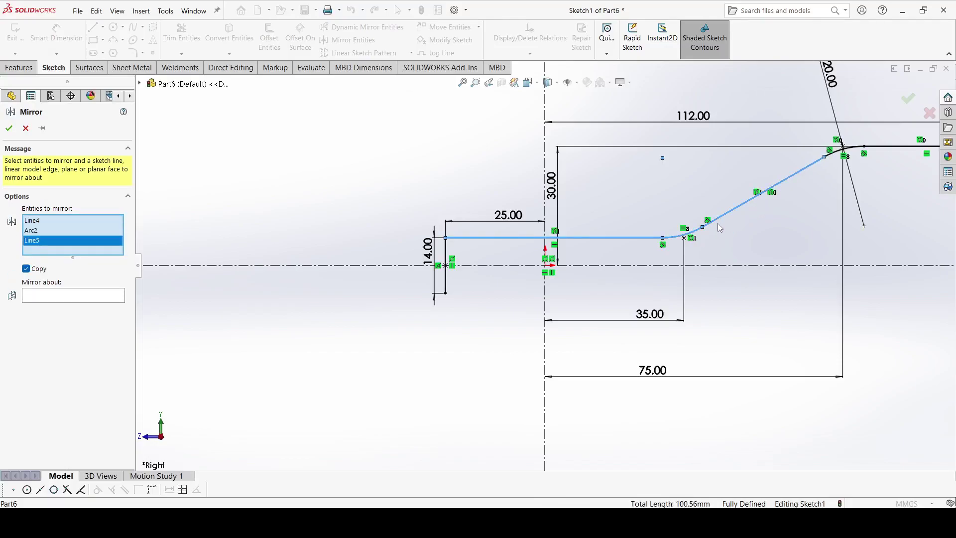
{"action": "left_click", "coordinate": [690, 238]}
{"action": "left_click", "coordinate": [608, 238]}
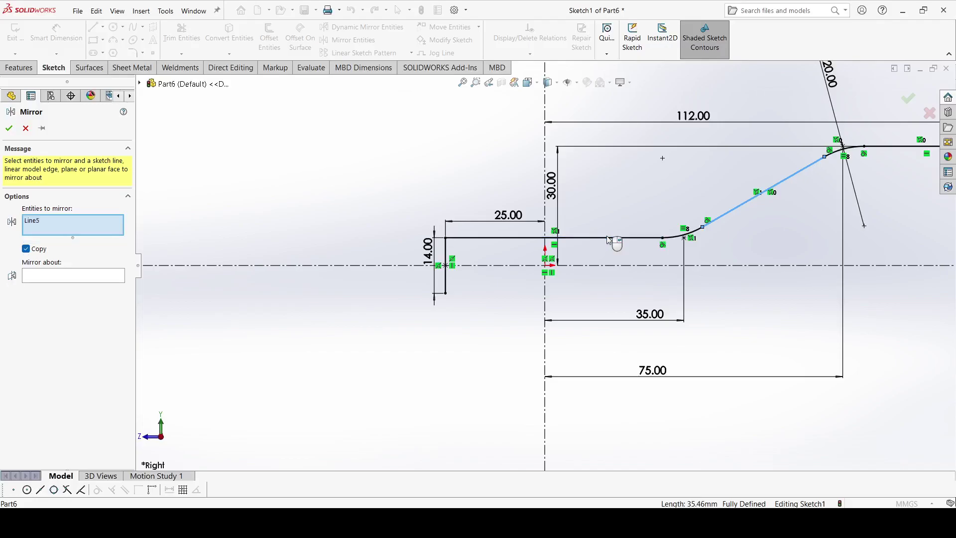
{"action": "left_click", "coordinate": [26, 128]}
{"action": "left_click", "coordinate": [270, 38]}
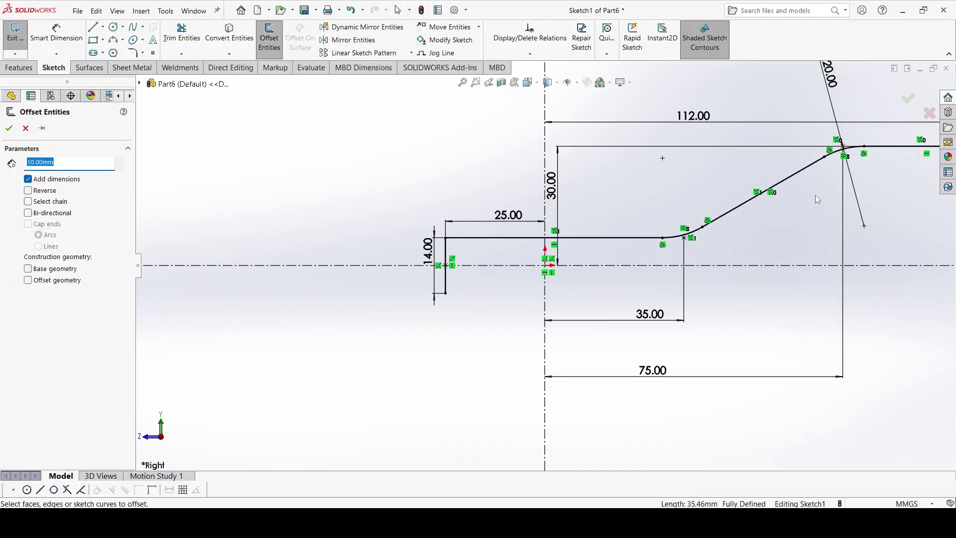
Offset the upper arm 8 mm downward and snap the offset's lower end onto the centerline
{"action": "scroll", "coordinate": [817, 178], "scroll_direction": "down", "scroll_amount": 1}
{"action": "scroll", "coordinate": [802, 185], "scroll_direction": "down", "scroll_amount": 2}
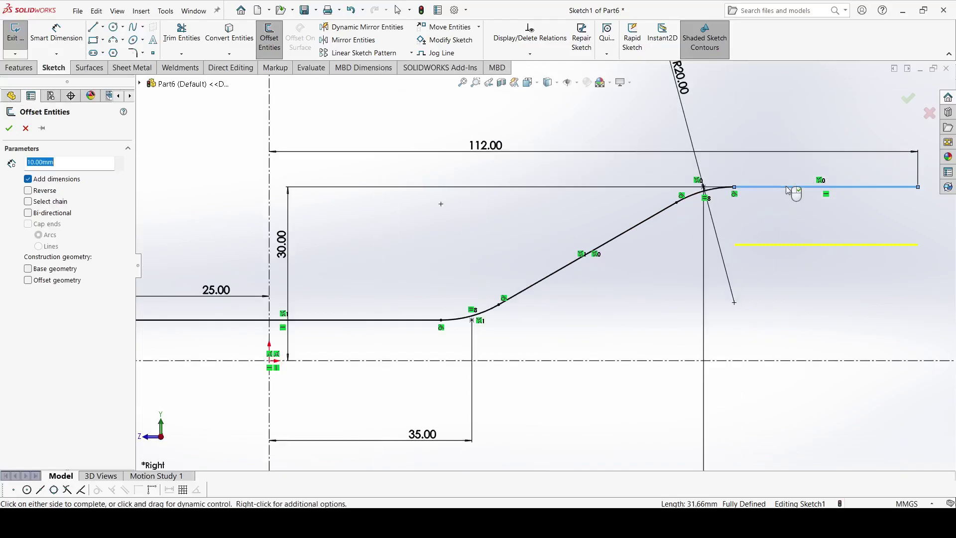
{"action": "left_click", "coordinate": [651, 221]}
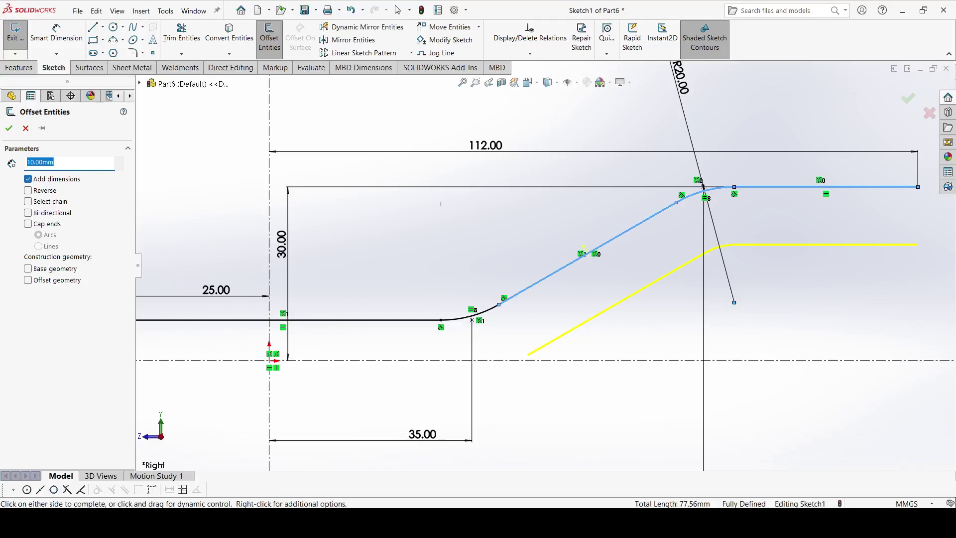
{"action": "type", "text": "8"}
{"action": "left_click", "coordinate": [9, 128]}
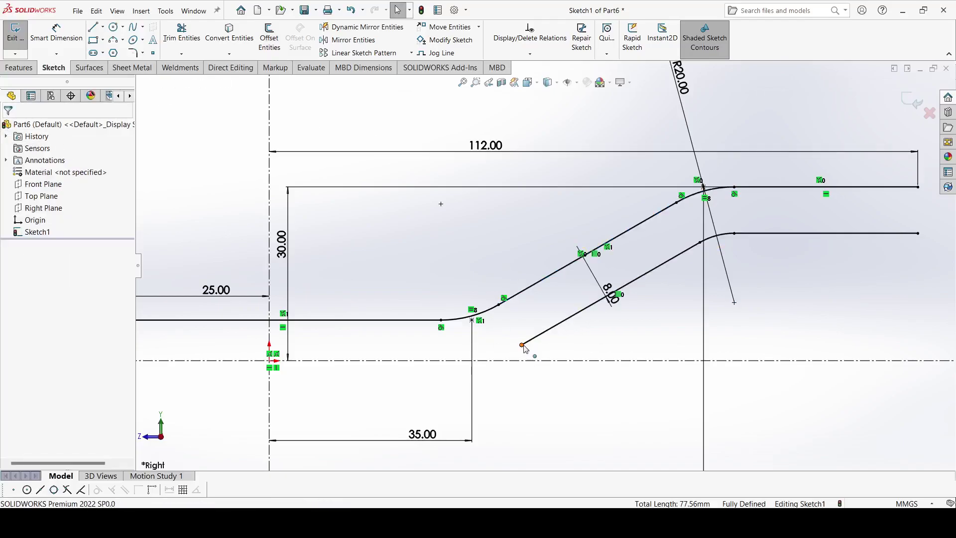
{"action": "left_click_drag", "start_coordinate": [523, 348], "coordinate": [495, 369]}
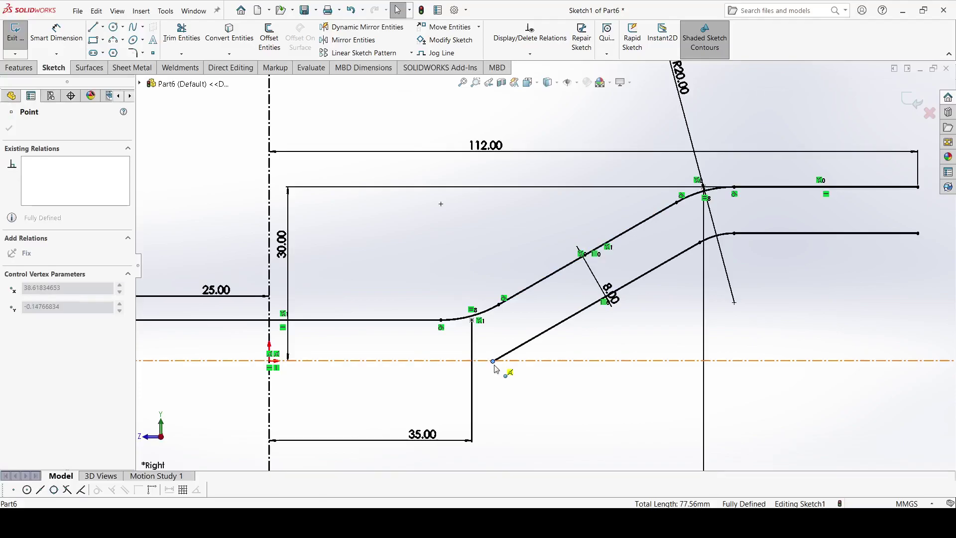
{"action": "left_click", "coordinate": [505, 388]}
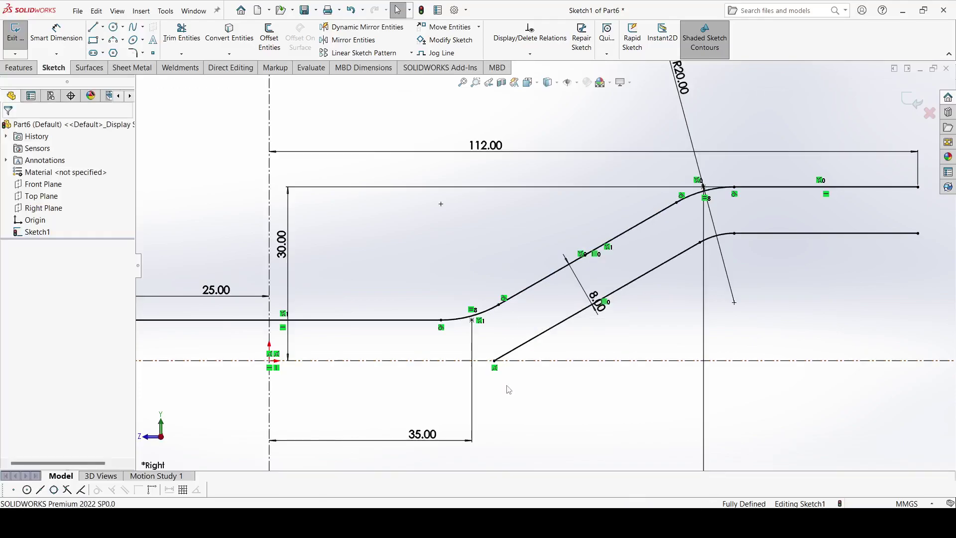
Draw a vertical line closing the right ends of the top line and its offset
{"action": "left_click", "coordinate": [96, 28]}
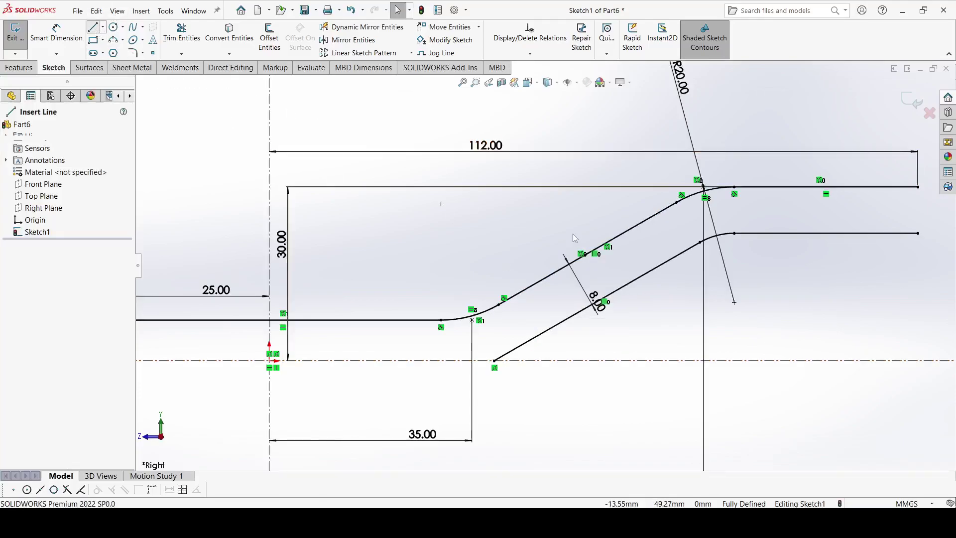
{"action": "left_click", "coordinate": [919, 187]}
{"action": "left_click", "coordinate": [919, 232]}
{"action": "right_click", "coordinate": [823, 279]}
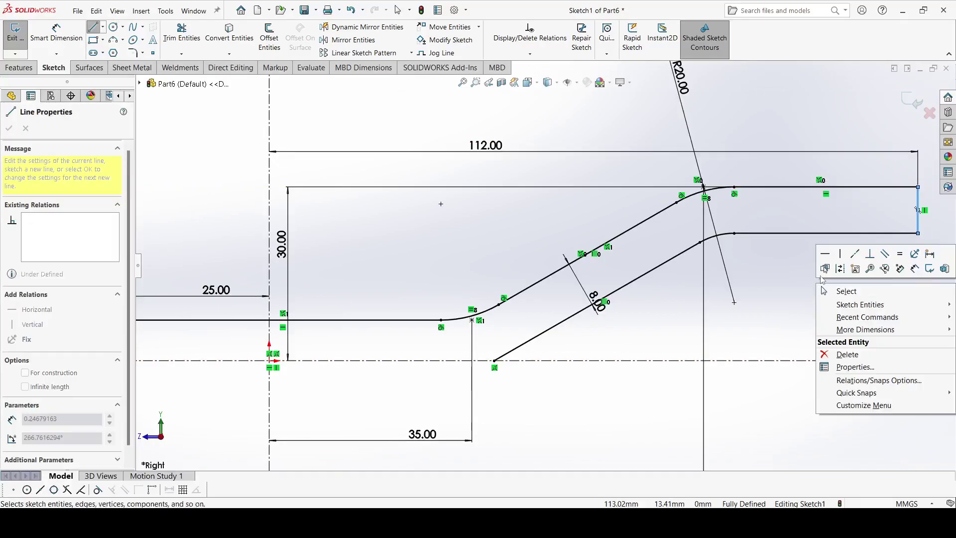
{"action": "key", "text": "Escape"}
{"action": "key", "text": "Escape"}
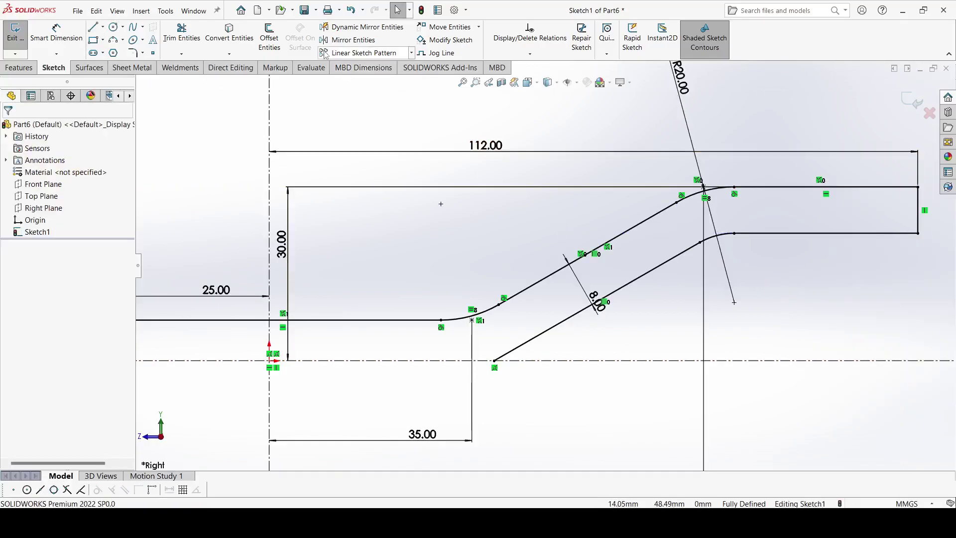
Mirror the arm's lines, arcs and closing line about the horizontal centerline to form the lower arm
{"action": "left_click", "coordinate": [348, 42]}
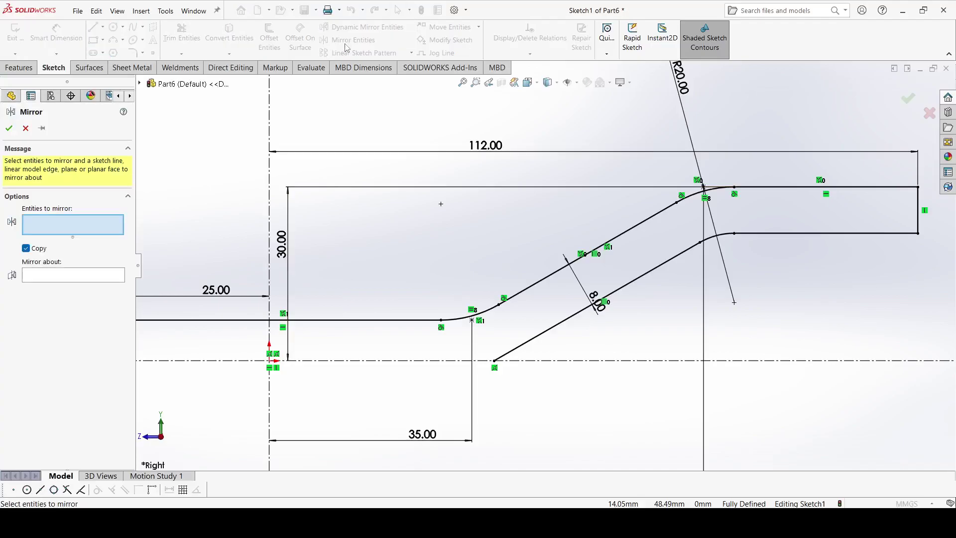
{"action": "left_click", "coordinate": [628, 231]}
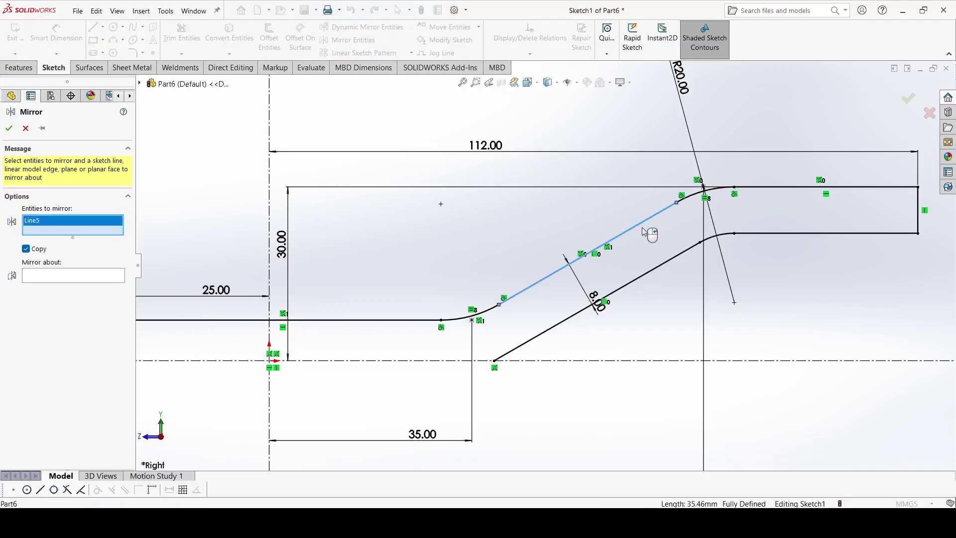
{"action": "left_click", "coordinate": [692, 199]}
{"action": "left_click", "coordinate": [807, 188]}
{"action": "left_click", "coordinate": [903, 227]}
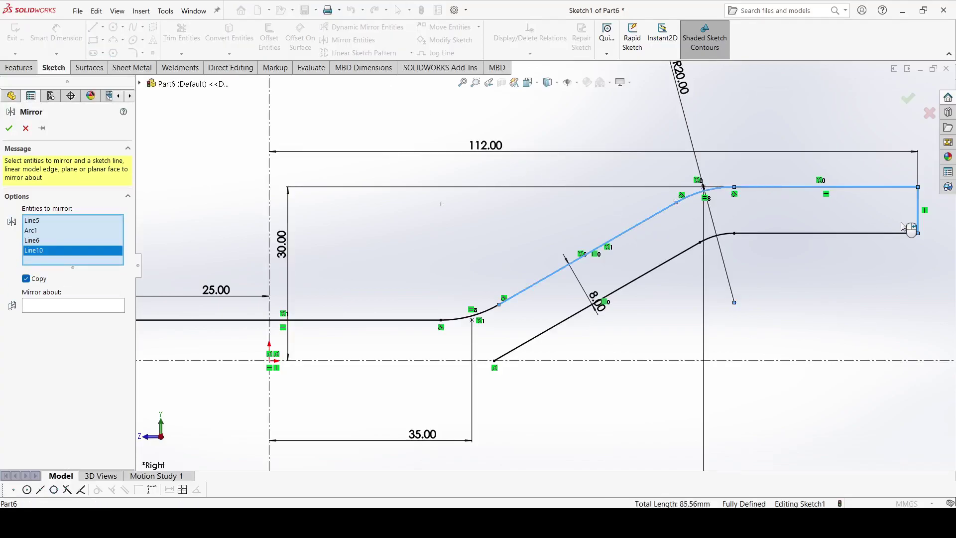
{"action": "left_click", "coordinate": [711, 239]}
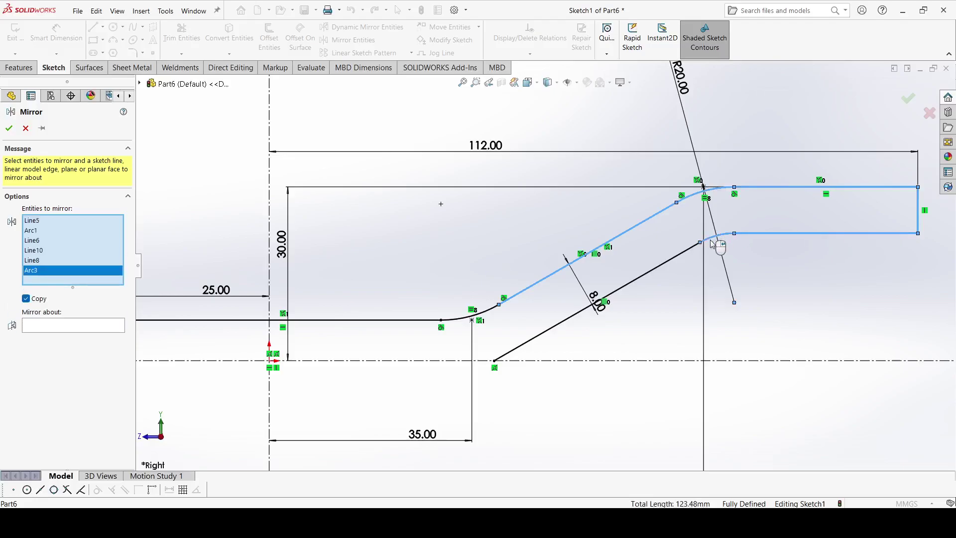
{"action": "left_click", "coordinate": [666, 264]}
{"action": "scroll", "coordinate": [668, 265], "scroll_direction": "up", "scroll_amount": 3}
{"action": "scroll", "coordinate": [477, 314], "scroll_direction": "down", "scroll_amount": 2}
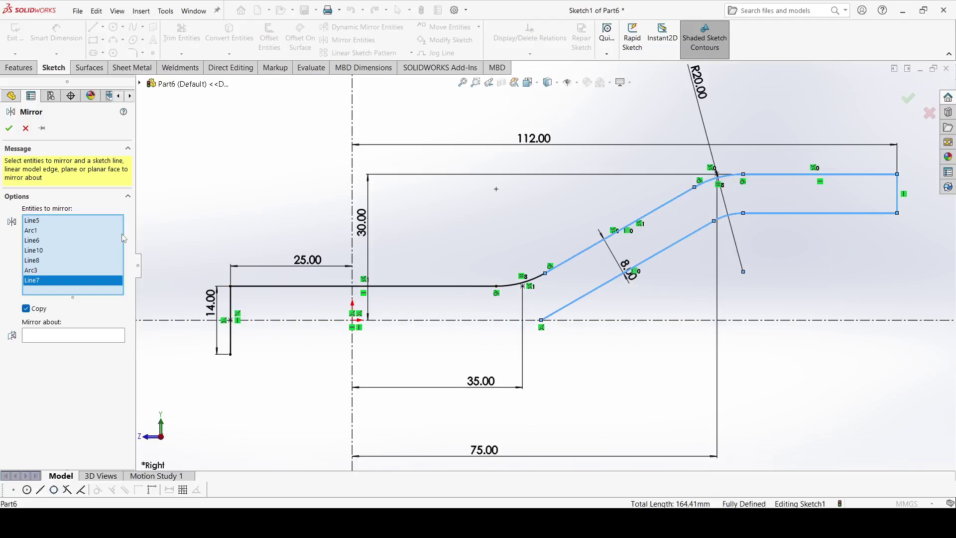
{"action": "left_click", "coordinate": [110, 336]}
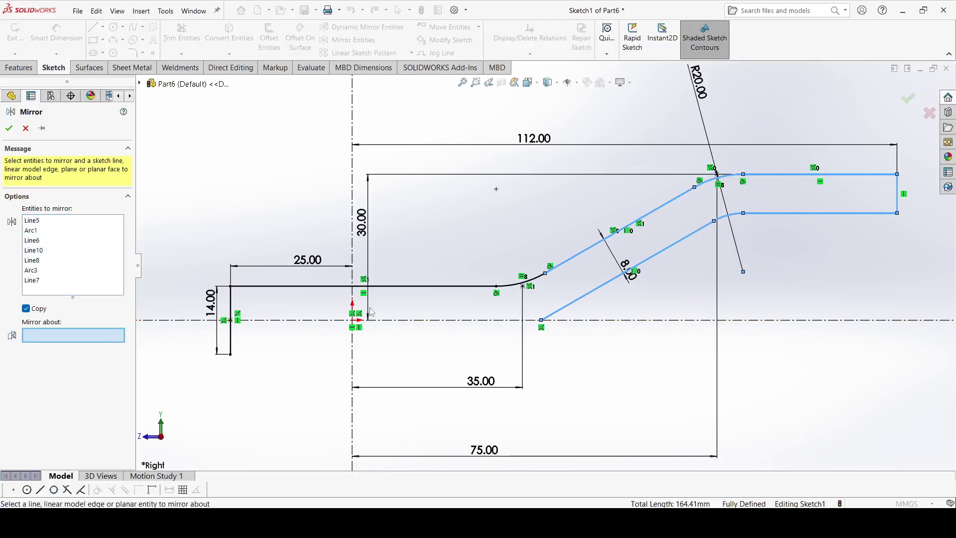
{"action": "left_click", "coordinate": [397, 321]}
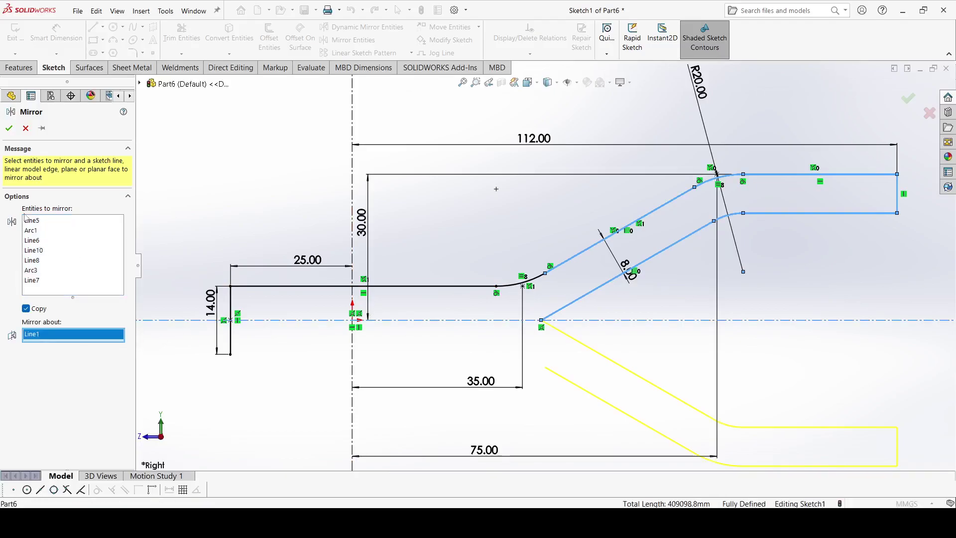
{"action": "left_click", "coordinate": [10, 128]}
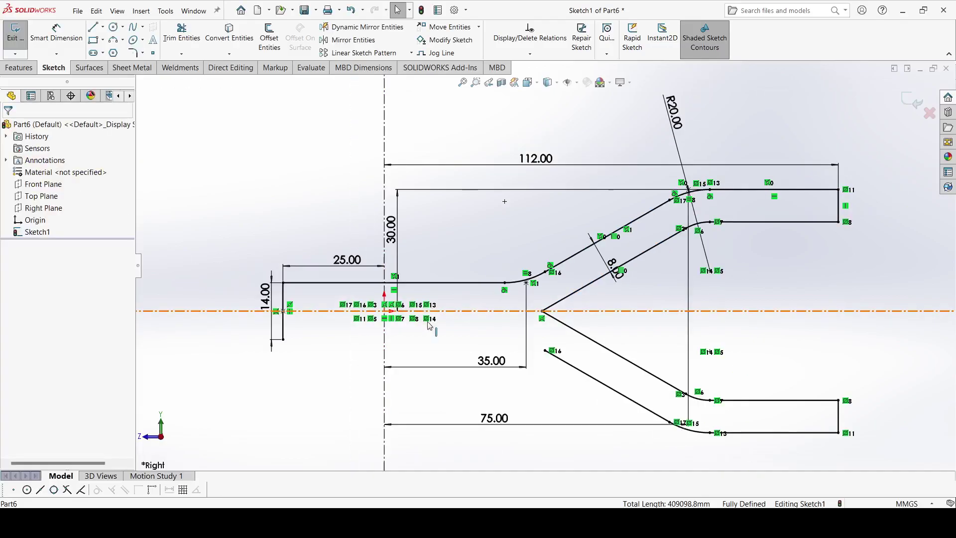
Mirror the remaining arc and horizontal line about the centerline to close the profile
{"action": "key", "text": "f"}
{"action": "left_click", "coordinate": [350, 45]}
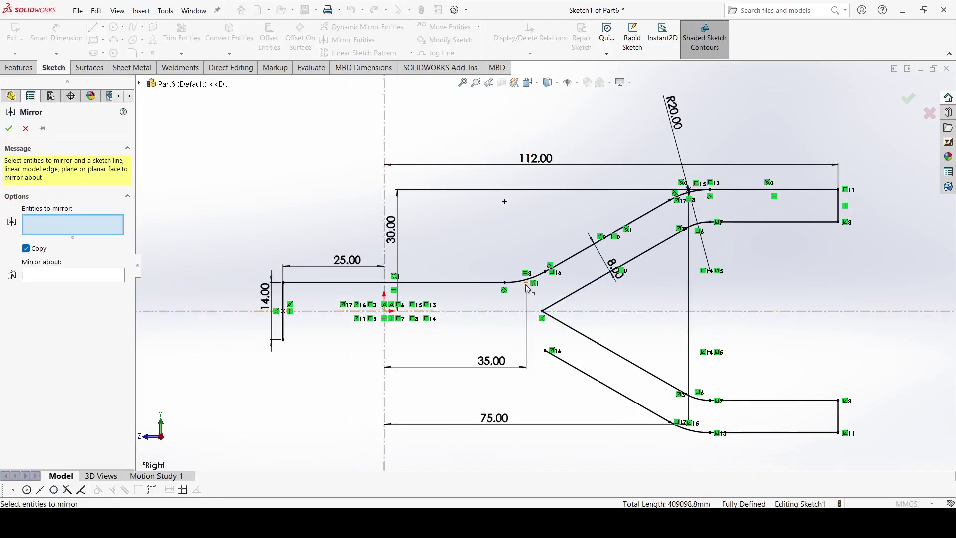
{"action": "left_click", "coordinate": [526, 284]}
{"action": "left_click", "coordinate": [295, 283]}
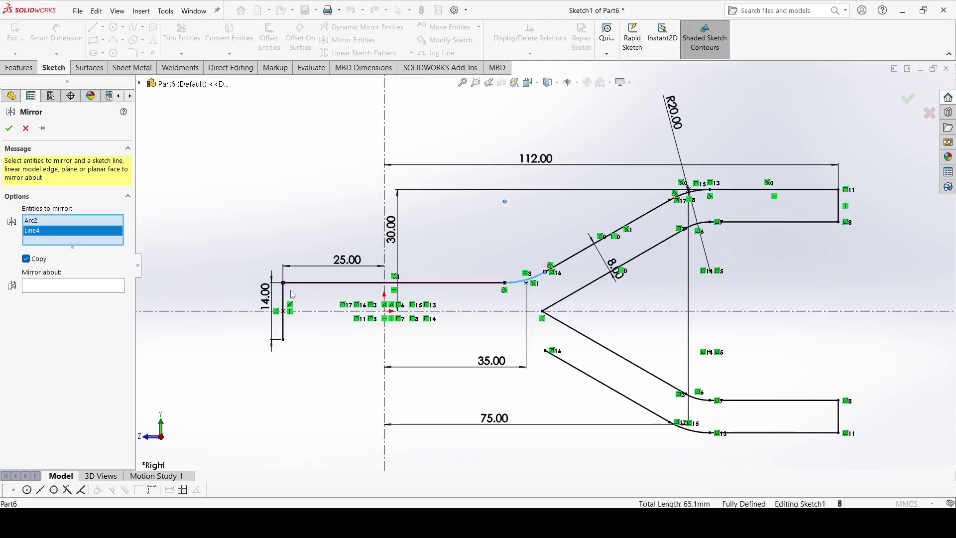
{"action": "left_click", "coordinate": [41, 289]}
{"action": "left_click", "coordinate": [323, 312]}
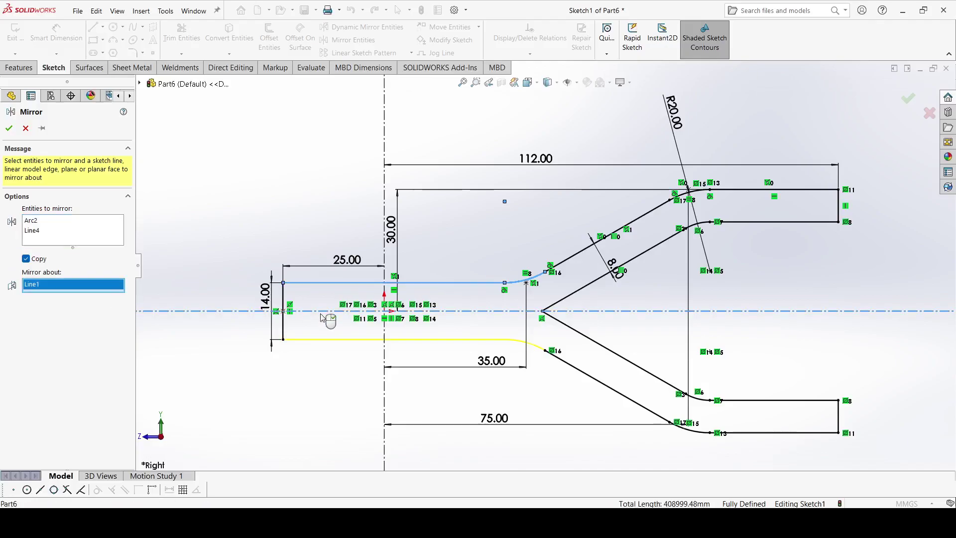
{"action": "left_click", "coordinate": [9, 129]}
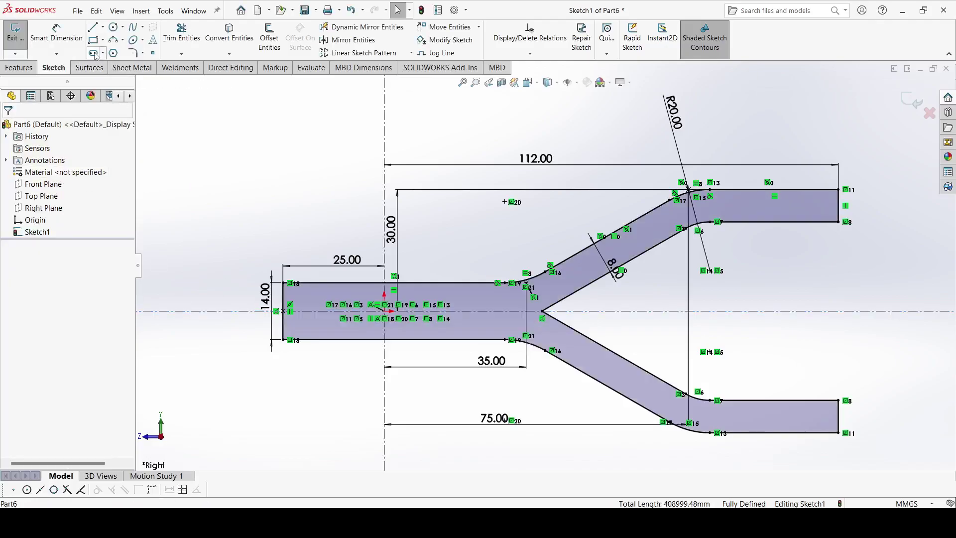
Round the fork's inner corner with a 10 mm sketch fillet
{"action": "left_click", "coordinate": [133, 53]}
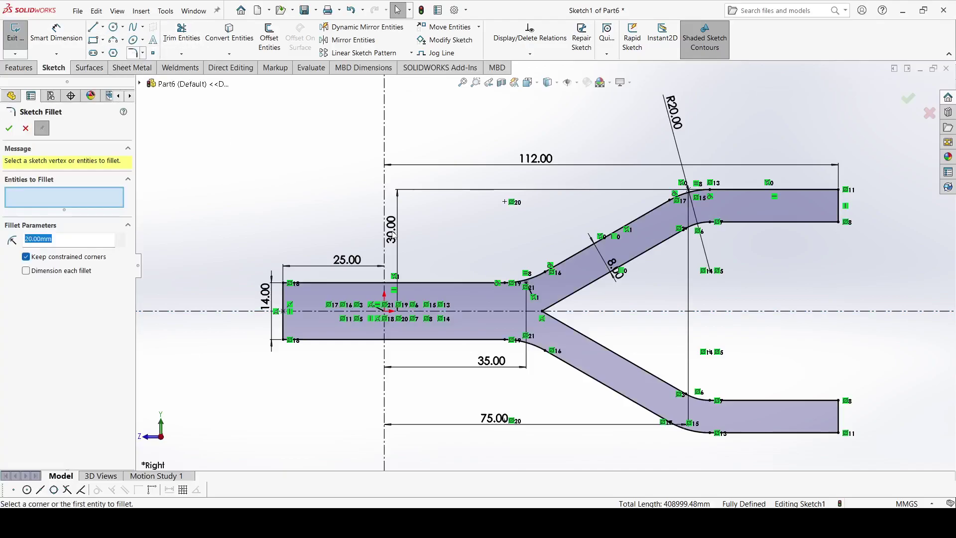
{"action": "scroll", "coordinate": [552, 314], "scroll_direction": "down", "scroll_amount": 4}
{"action": "left_click", "coordinate": [511, 320]}
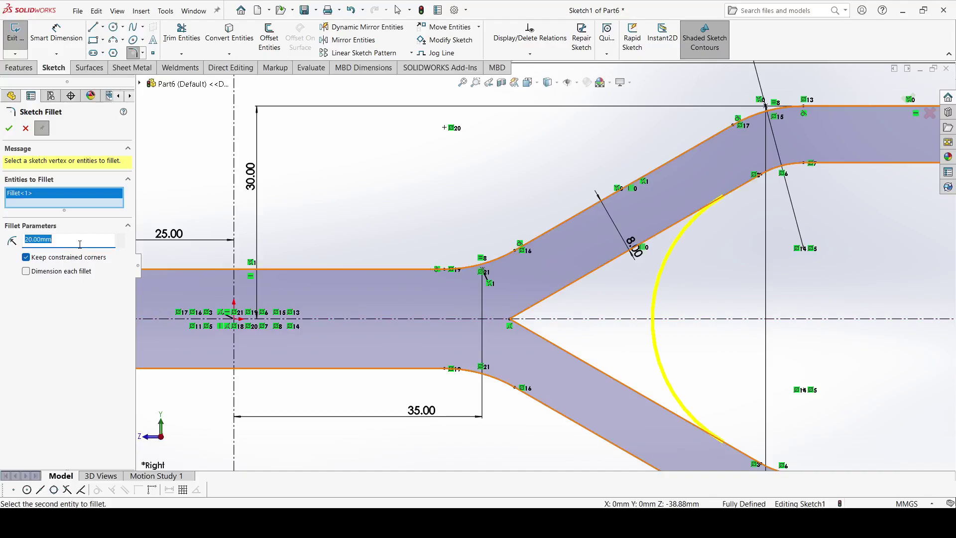
{"action": "type", "text": "10"}
{"action": "key", "text": "Return"}
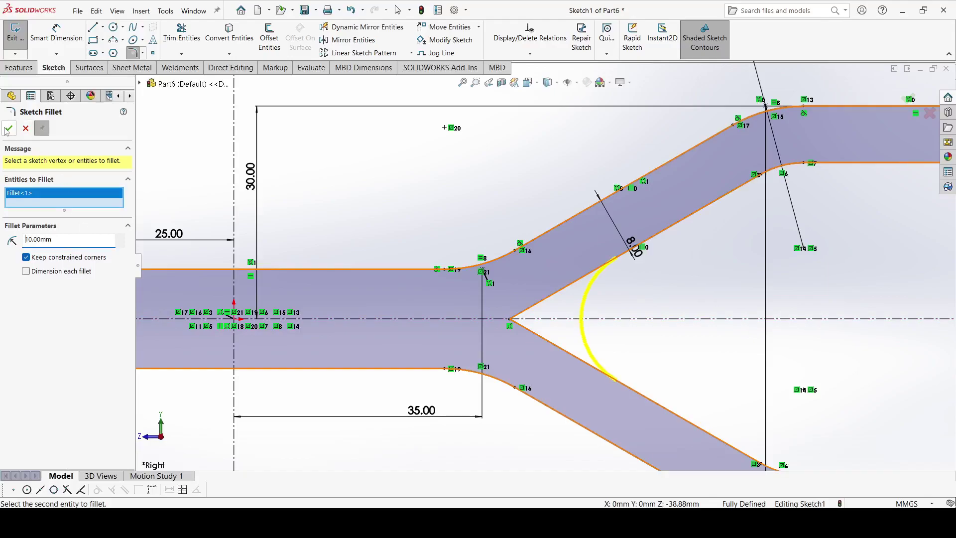
{"action": "left_click", "coordinate": [8, 129]}
{"action": "key", "text": "f"}
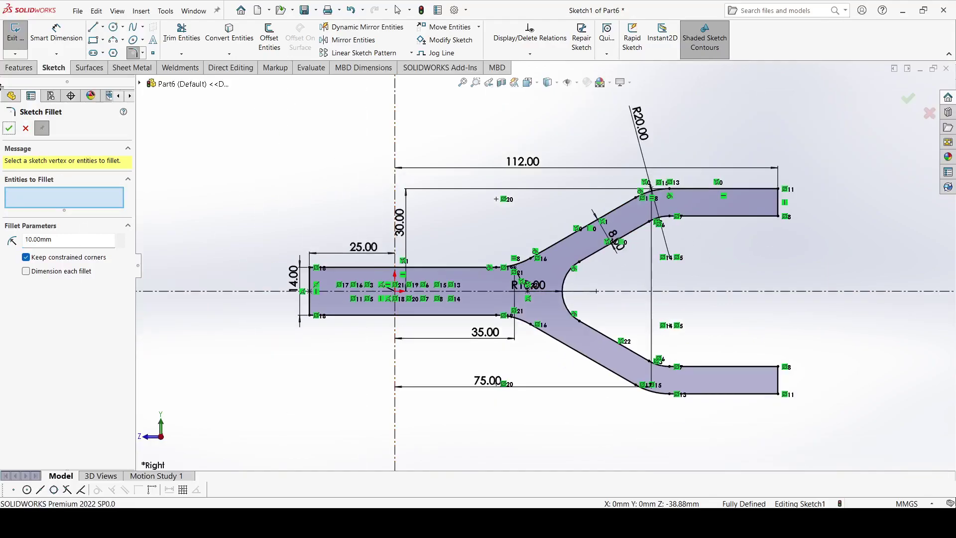
{"action": "left_click", "coordinate": [24, 129]}
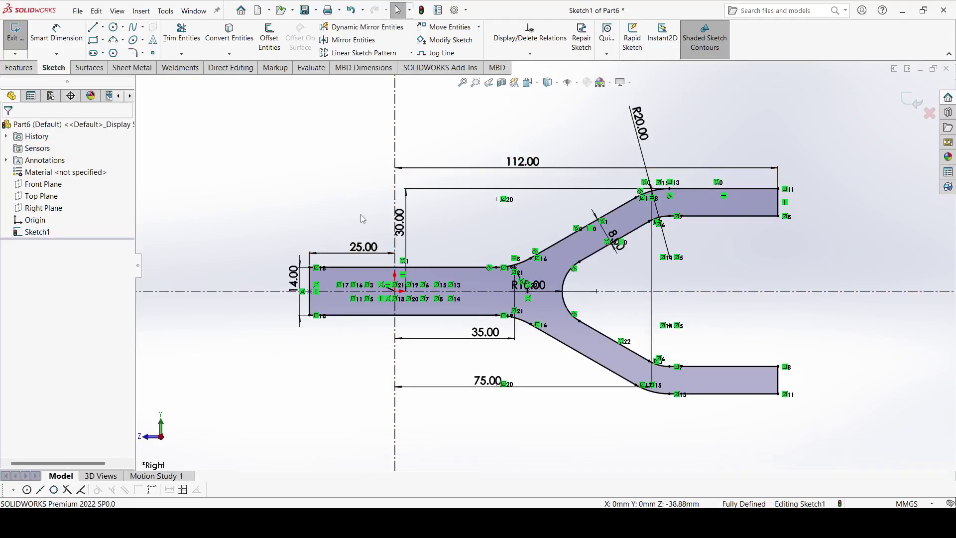
Extrude the lever sketch 50 mm with Mid Plane into a solid body
{"action": "left_click", "coordinate": [20, 68]}
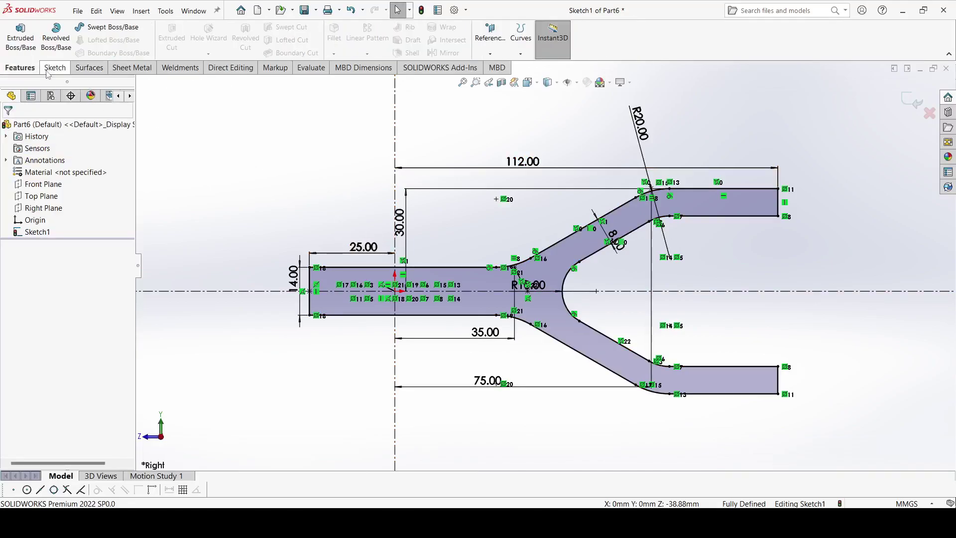
{"action": "left_click", "coordinate": [34, 43]}
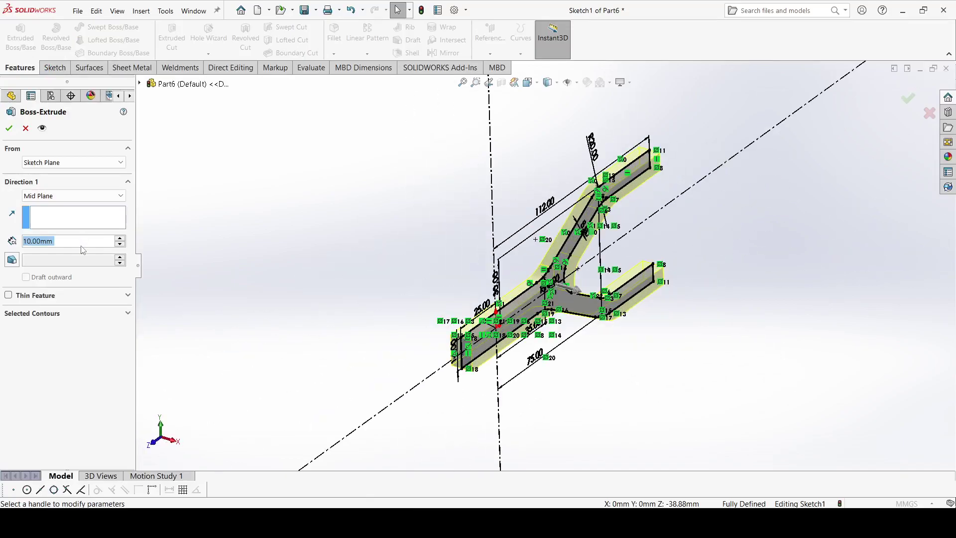
{"action": "type", "text": "24"}
{"action": "key", "text": "BackSpace"}
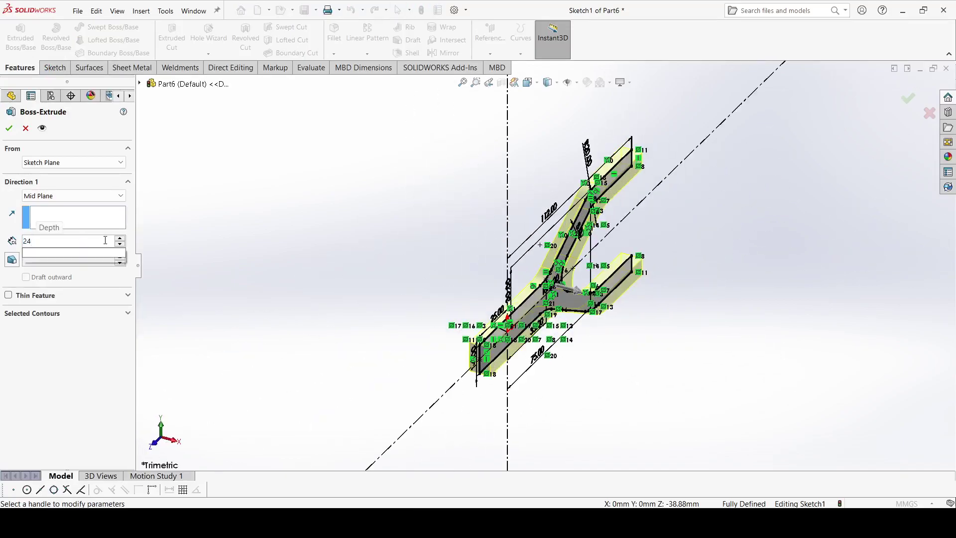
{"action": "key", "text": "BackSpace"}
{"action": "type", "text": "50"}
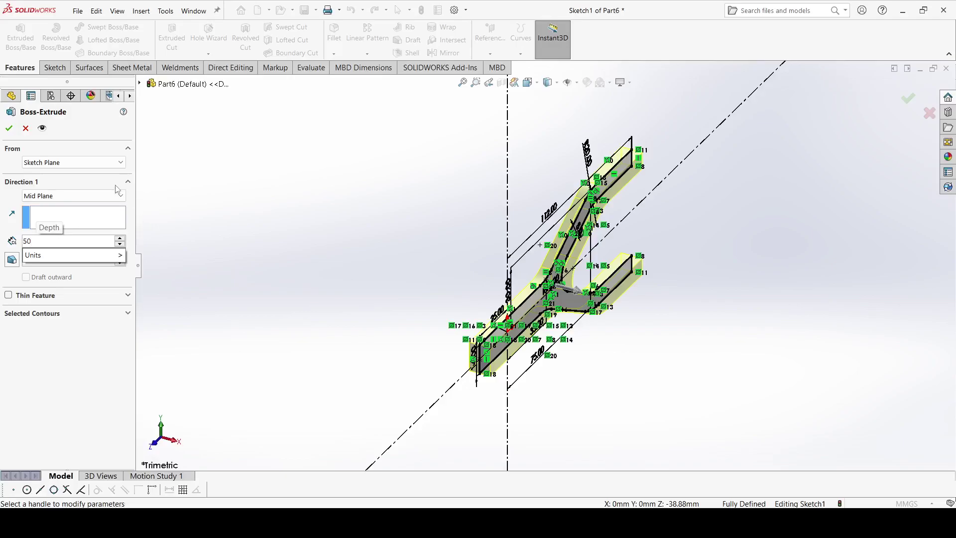
{"action": "left_click", "coordinate": [116, 194]}
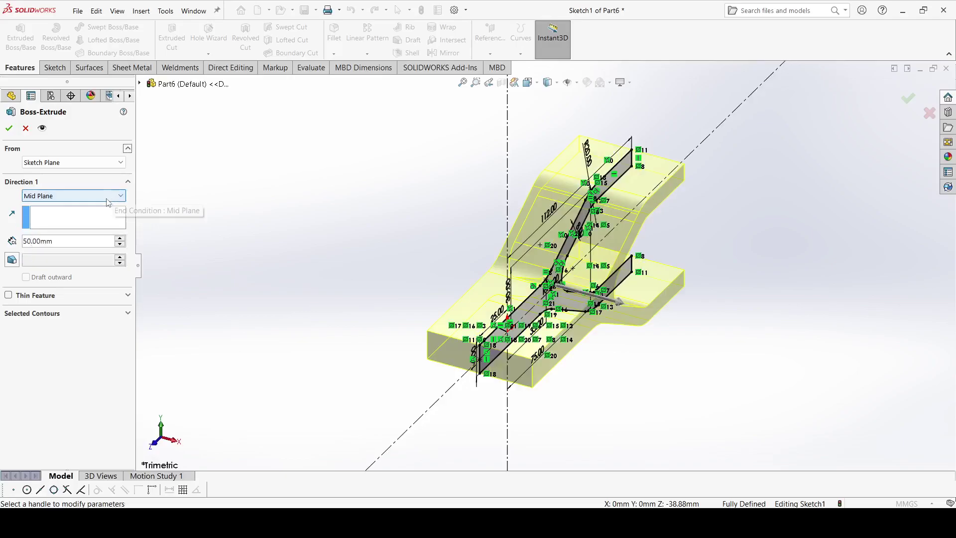
{"action": "left_click", "coordinate": [9, 128]}
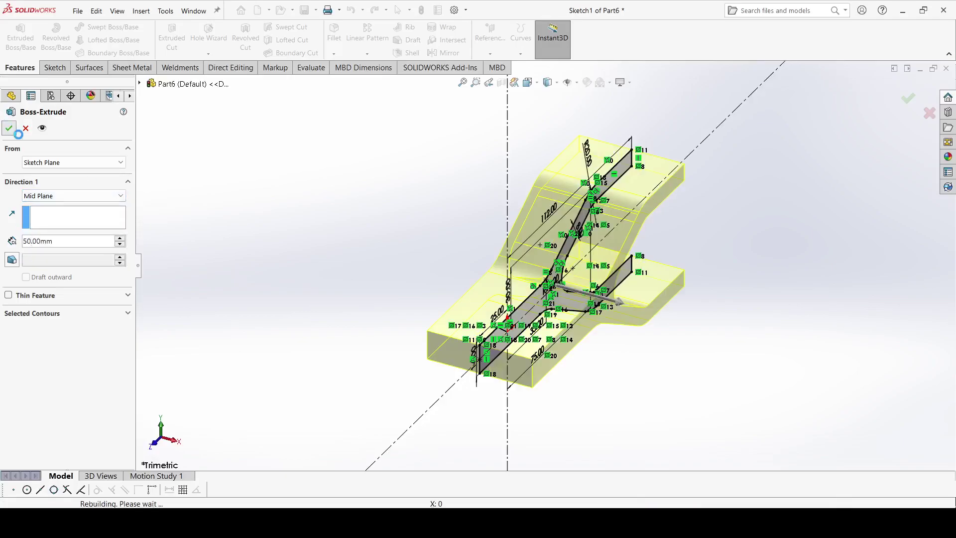
Start a Top Plane sketch with a circle centred at the origin
{"action": "left_click", "coordinate": [42, 208]}
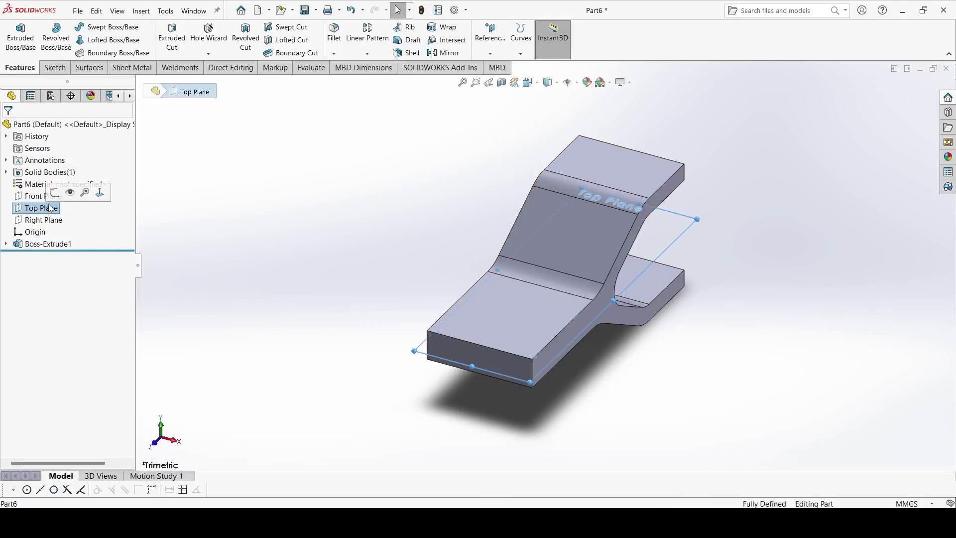
{"action": "left_click", "coordinate": [55, 192]}
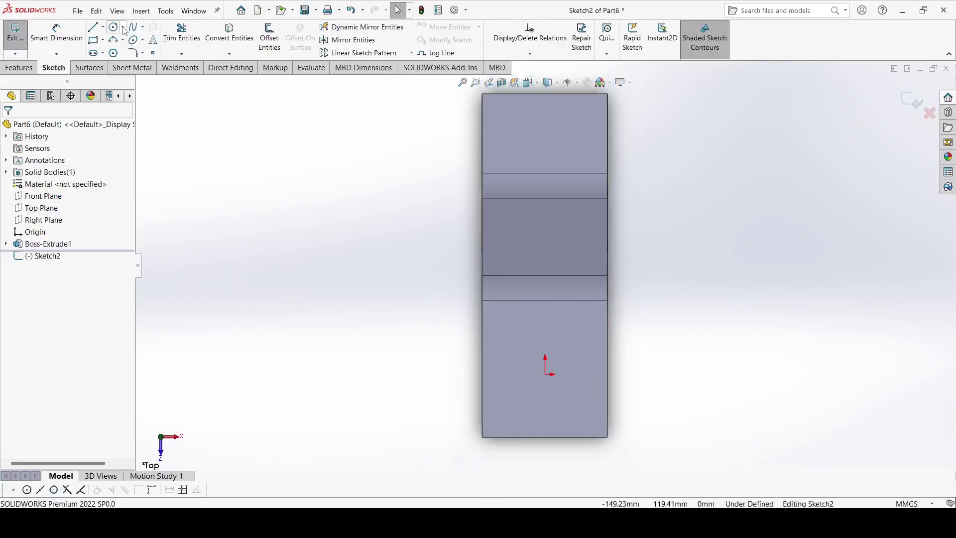
{"action": "left_click", "coordinate": [114, 26]}
{"action": "left_click", "coordinate": [546, 374]}
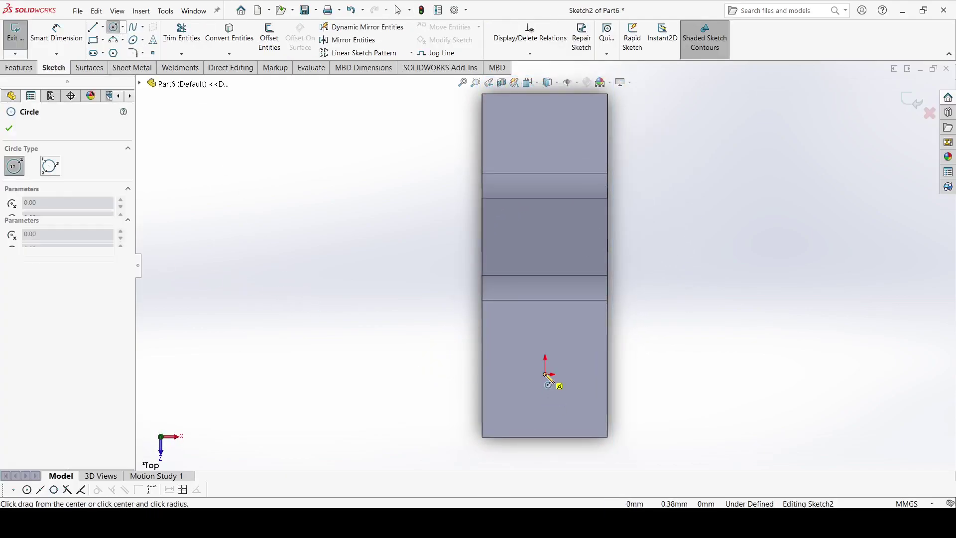
{"action": "left_click", "coordinate": [580, 412]}
{"action": "left_click", "coordinate": [8, 131]}
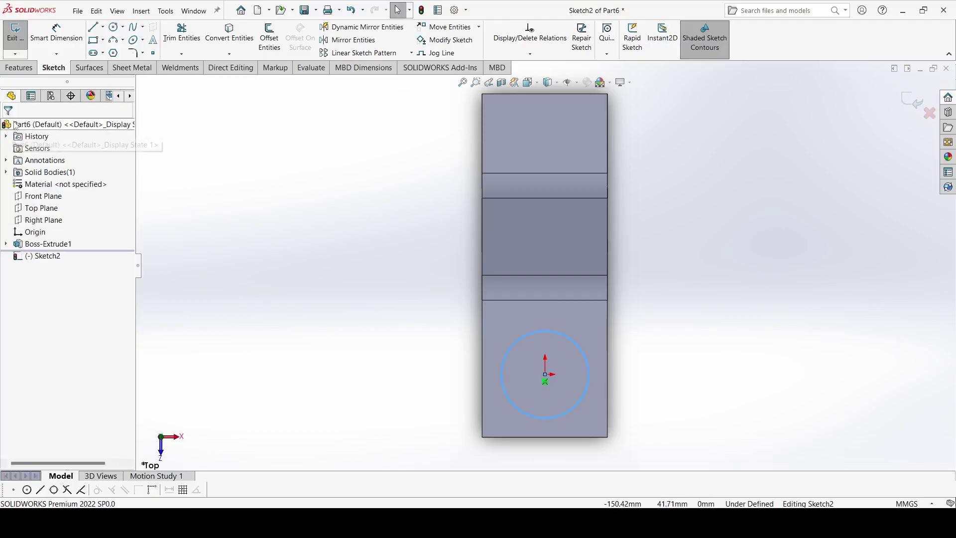
Dimension the origin circle to a 50 mm diameter
{"action": "left_click", "coordinate": [56, 32]}
{"action": "left_click", "coordinate": [504, 362]}
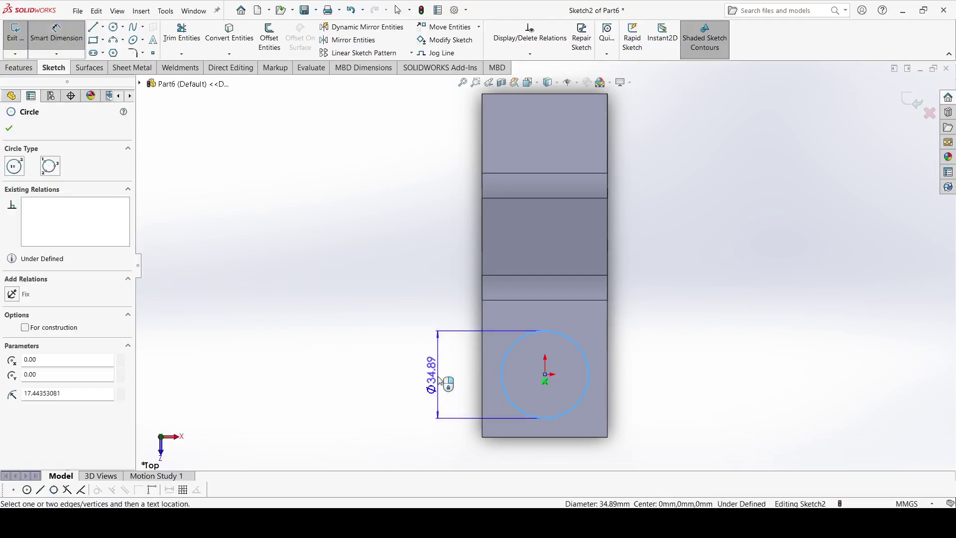
{"action": "left_click", "coordinate": [438, 375]}
{"action": "type", "text": "50"}
{"action": "key", "text": "Return"}
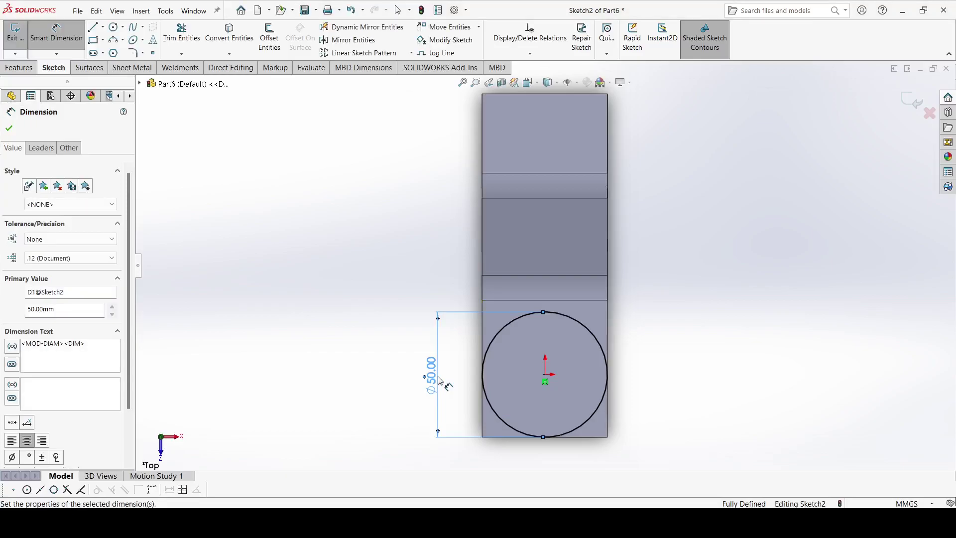
{"action": "left_click", "coordinate": [15, 129]}
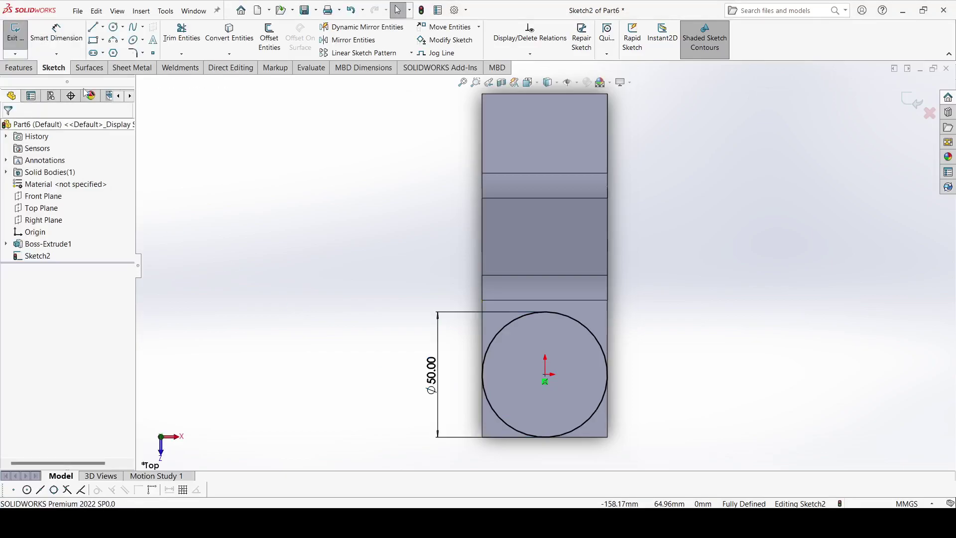
Draw a second circle directly above the origin and dimension it Ø24
{"action": "left_click", "coordinate": [113, 27]}
{"action": "left_click", "coordinate": [545, 116]}
{"action": "left_click", "coordinate": [545, 155]}
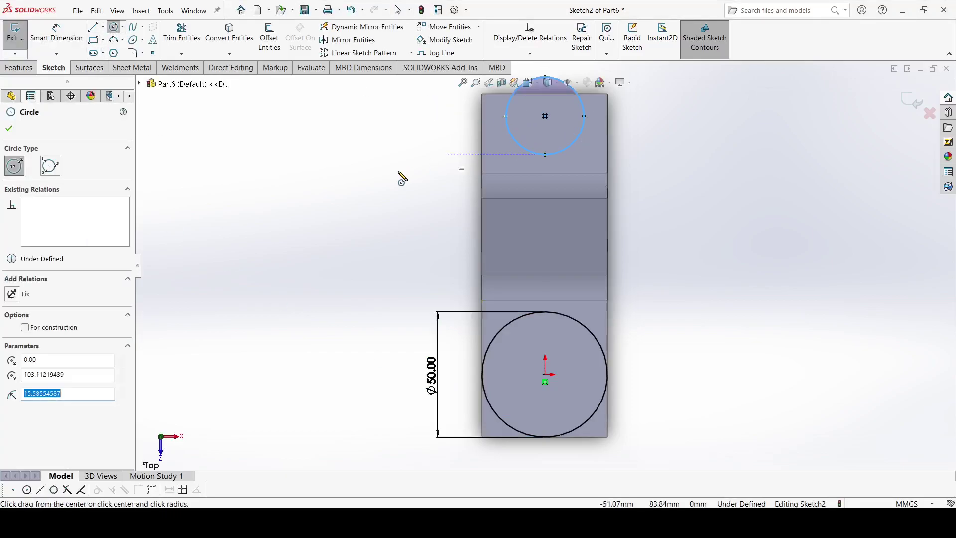
{"action": "left_click", "coordinate": [56, 32]}
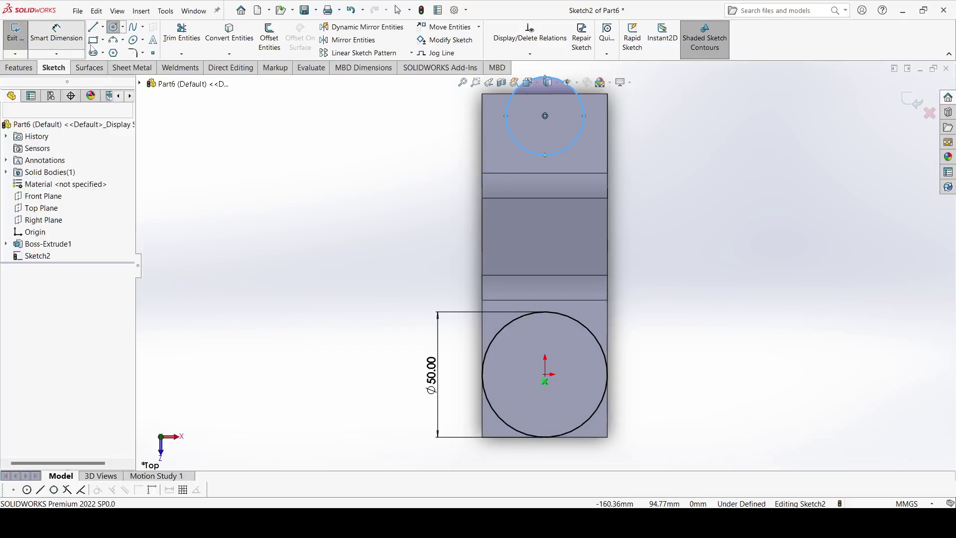
{"action": "left_click", "coordinate": [474, 139]}
{"action": "left_click", "coordinate": [414, 150]}
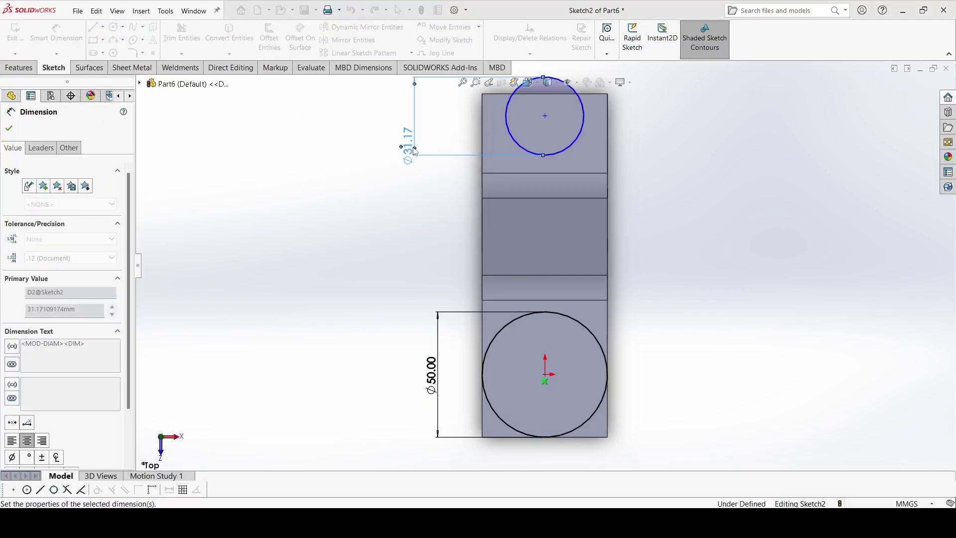
{"action": "type", "text": "24"}
{"action": "key", "text": "Return"}
{"action": "key", "text": "Escape"}
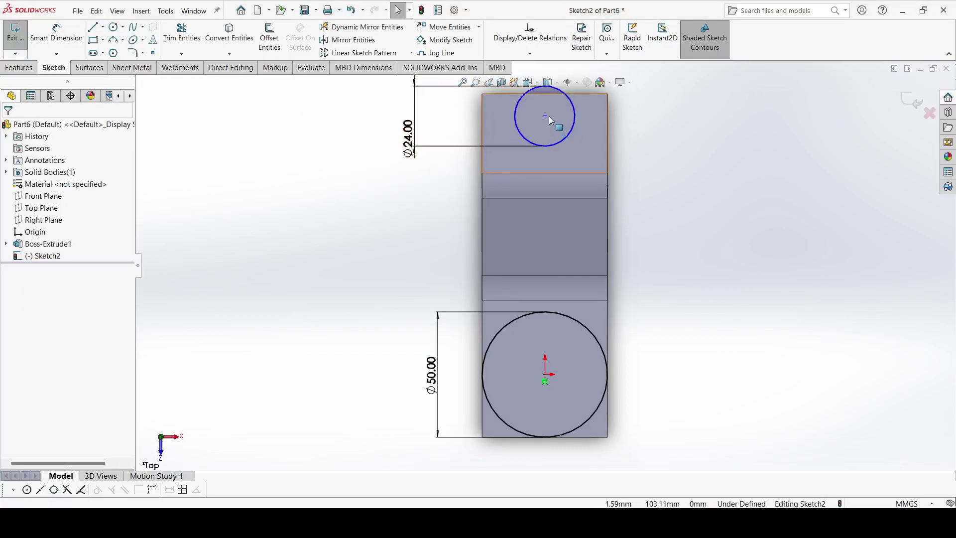
Make the two circle centres vertical and dimension them 100 mm apart
{"action": "left_click", "coordinate": [546, 115]}
{"action": "left_click", "coordinate": [544, 375], "text": "ctrl"}
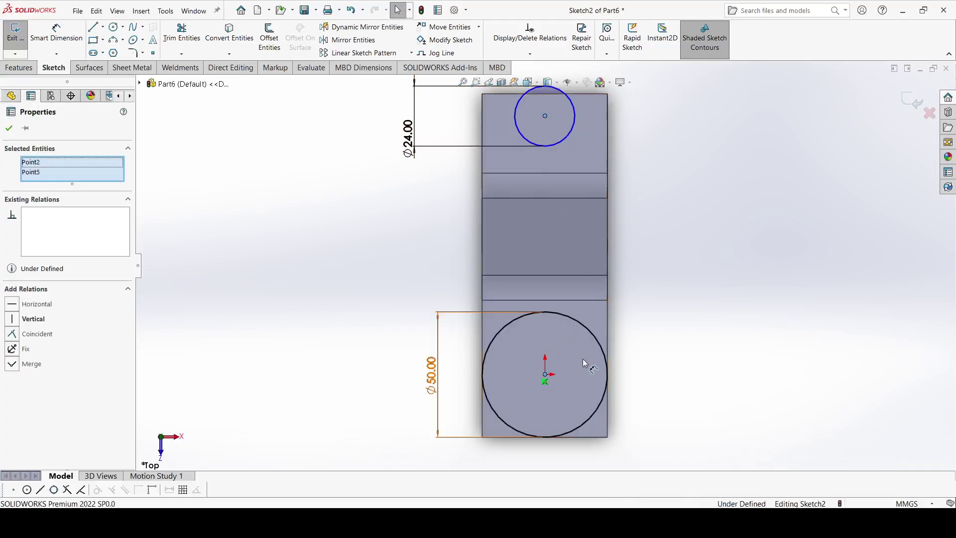
{"action": "left_click", "coordinate": [588, 331]}
{"action": "left_click", "coordinate": [723, 209]}
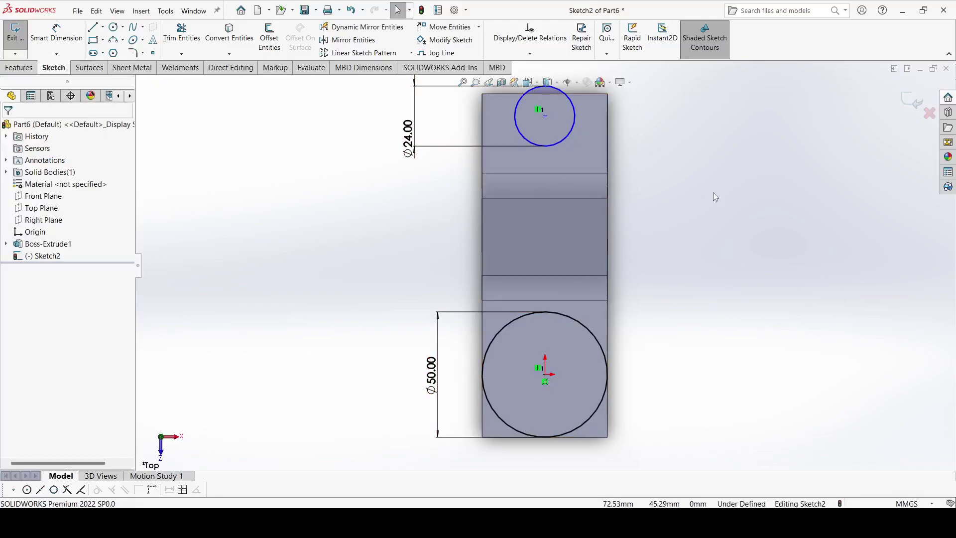
{"action": "right_click_drag", "start_coordinate": [713, 192], "coordinate": [713, 150]}
{"action": "left_click", "coordinate": [545, 116]}
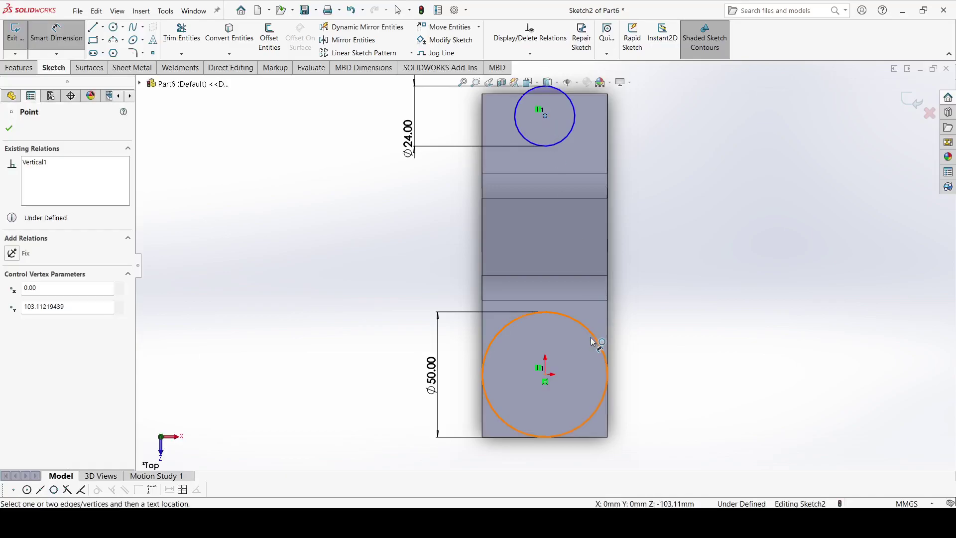
{"action": "left_click", "coordinate": [545, 375]}
{"action": "left_click", "coordinate": [381, 319]}
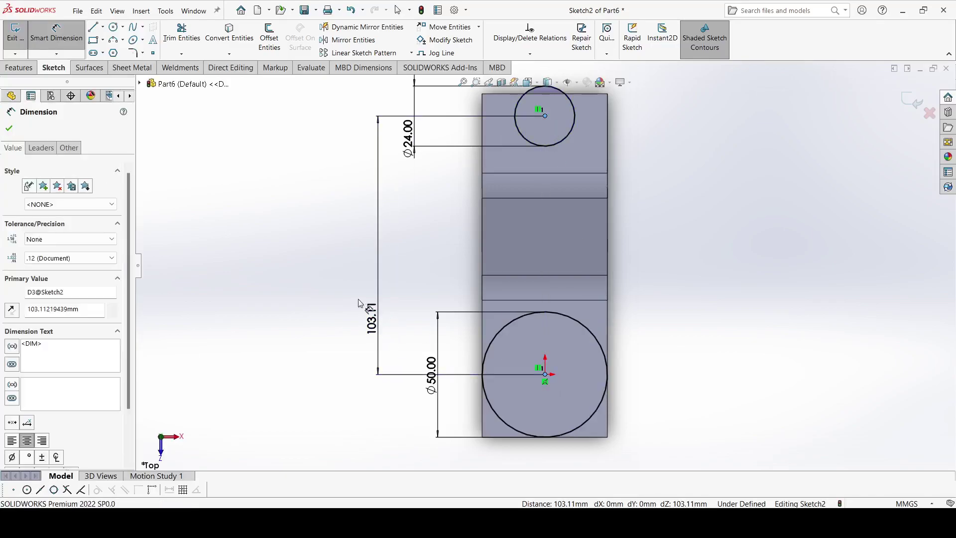
{"action": "type", "text": "100"}
{"action": "key", "text": "Return"}
{"action": "key", "text": "Escape"}
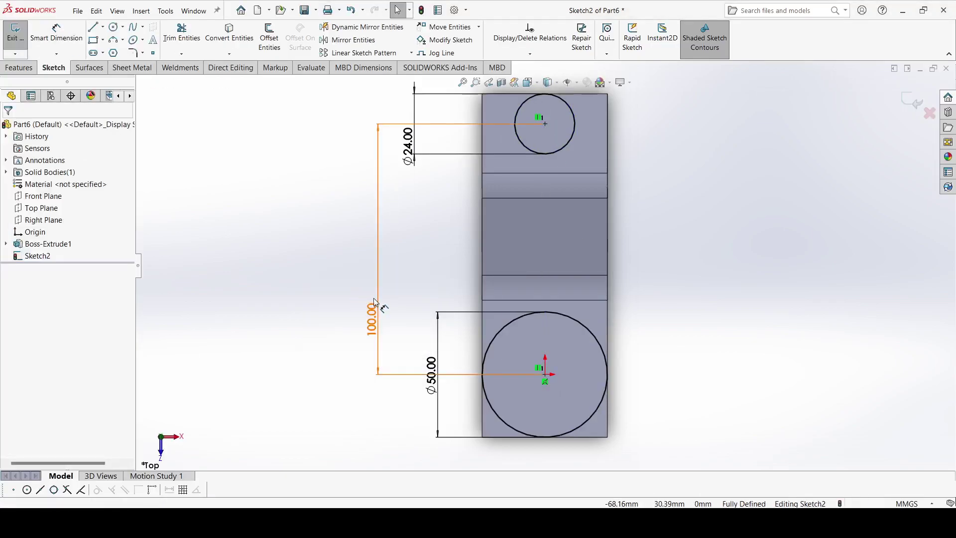
Draw the left tangent line from the Ø24 circle down to the Ø50 circle
{"action": "key", "text": "l"}
{"action": "scroll", "coordinate": [504, 95], "scroll_direction": "down", "scroll_amount": 3}
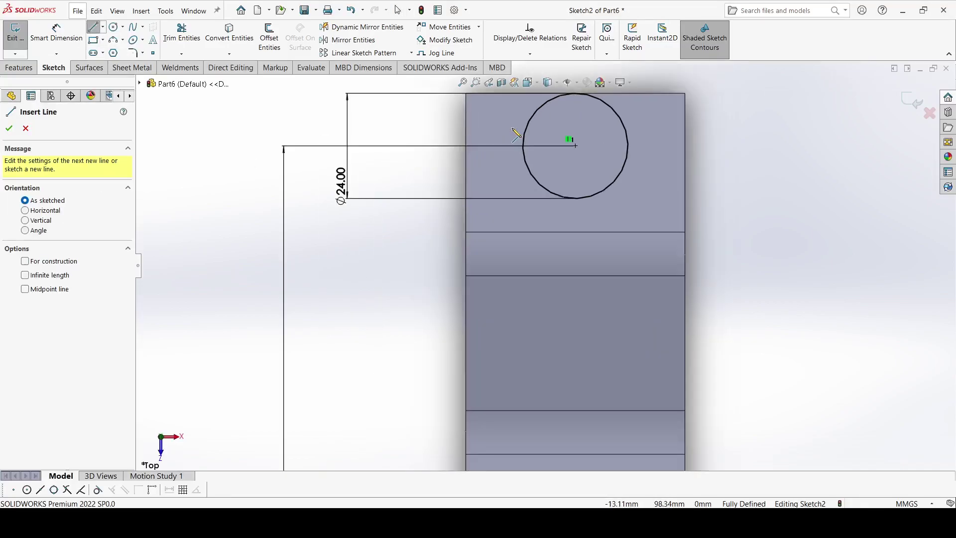
{"action": "left_click", "coordinate": [576, 146]}
{"action": "scroll", "coordinate": [575, 146], "scroll_direction": "up", "scroll_amount": 3}
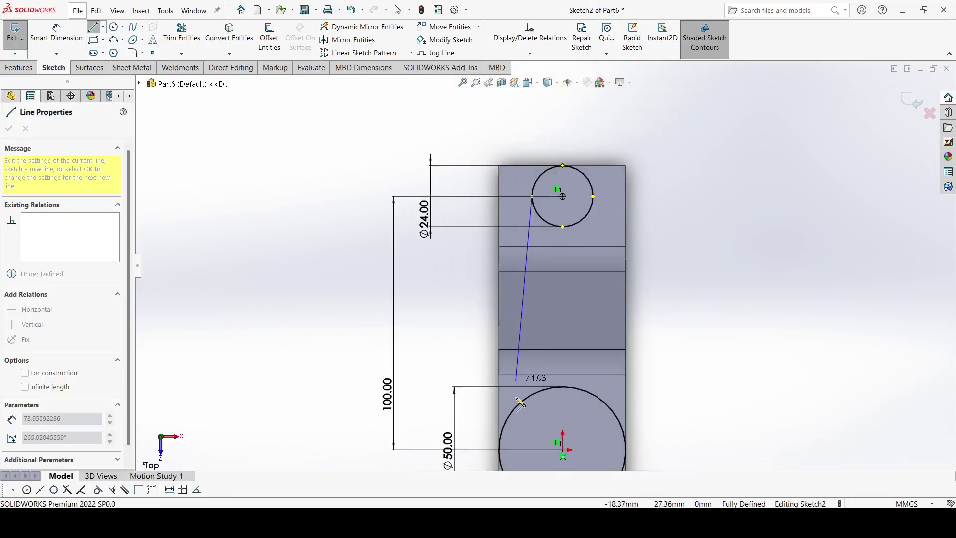
{"action": "scroll", "coordinate": [517, 388], "scroll_direction": "down", "scroll_amount": 4}
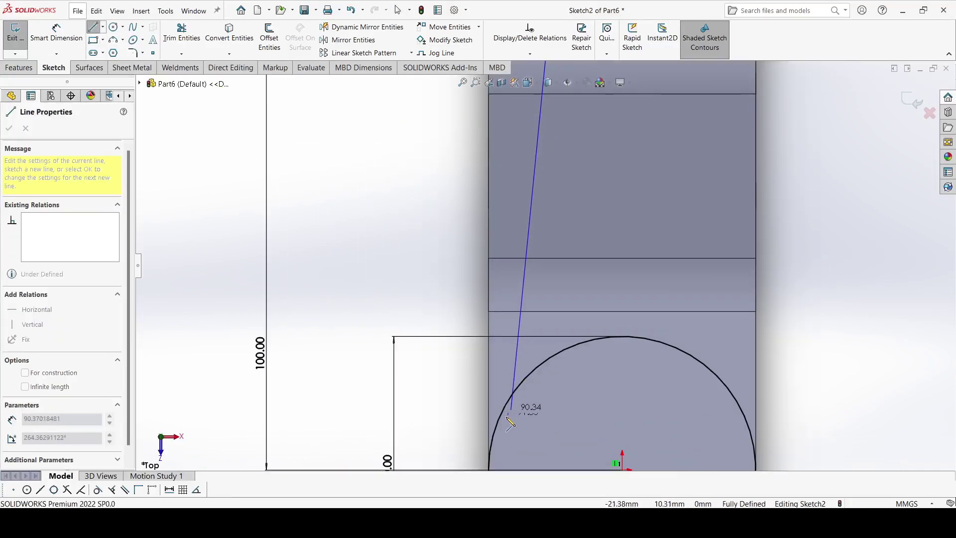
{"action": "right_click", "coordinate": [490, 451]}
{"action": "left_click", "coordinate": [517, 417]}
{"action": "key", "text": "Escape"}
{"action": "scroll", "coordinate": [545, 262], "scroll_direction": "up", "scroll_amount": 3}
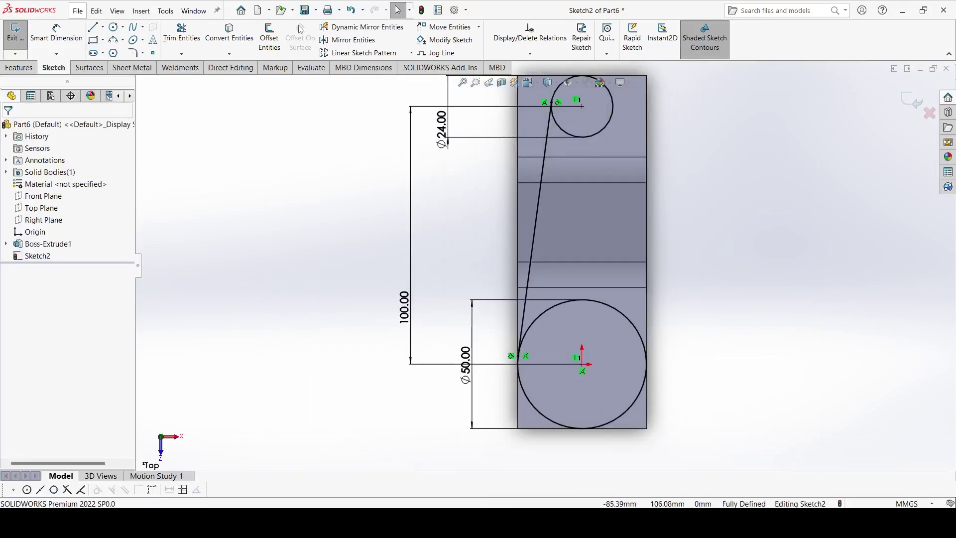
Draw the right tangent line joining the two circles' right sides
{"action": "left_click", "coordinate": [95, 28]}
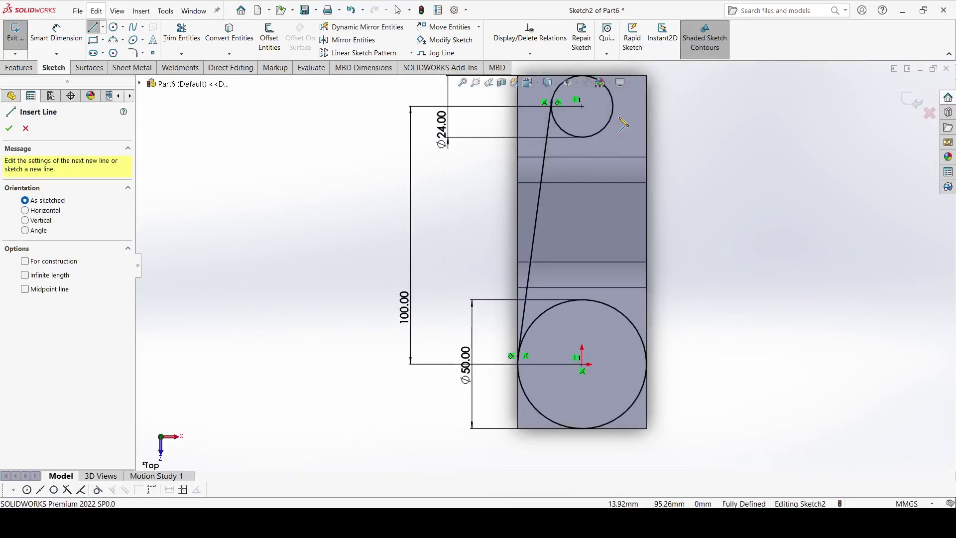
{"action": "left_click", "coordinate": [613, 106]}
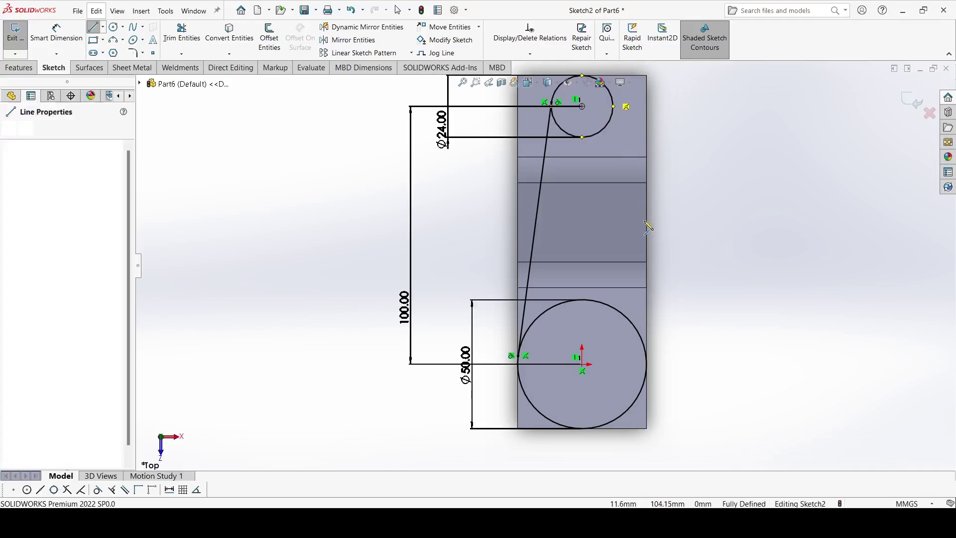
{"action": "left_click", "coordinate": [649, 351]}
{"action": "right_click", "coordinate": [649, 352]}
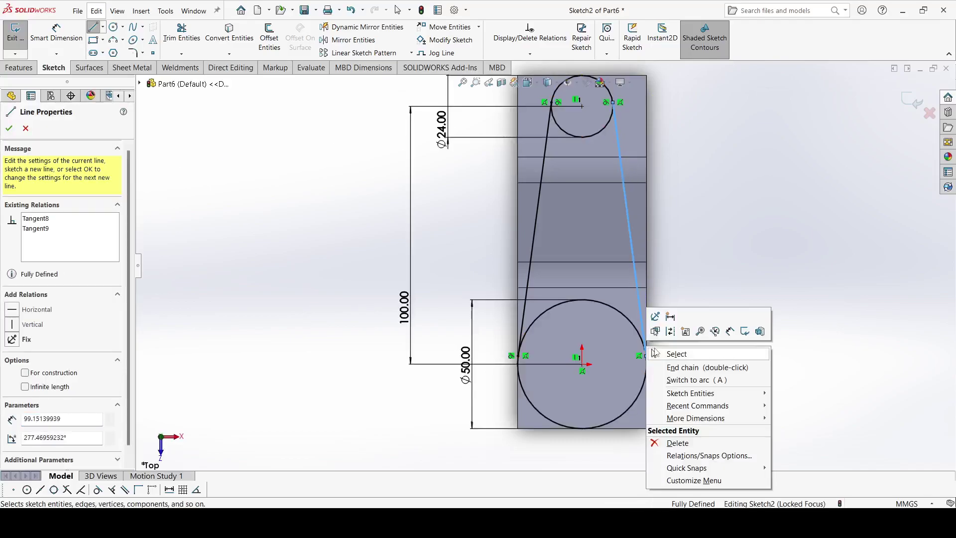
{"action": "left_click", "coordinate": [662, 353]}
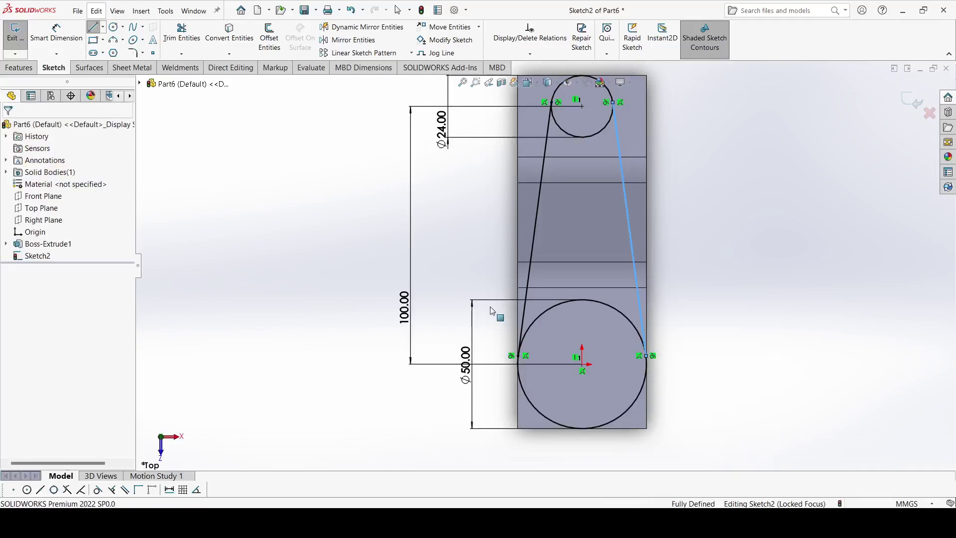
Trim away the inner circle arcs with power trim and return to Top view
{"action": "left_click", "coordinate": [182, 32]}
{"action": "left_click_drag", "start_coordinate": [586, 125], "coordinate": [607, 283]}
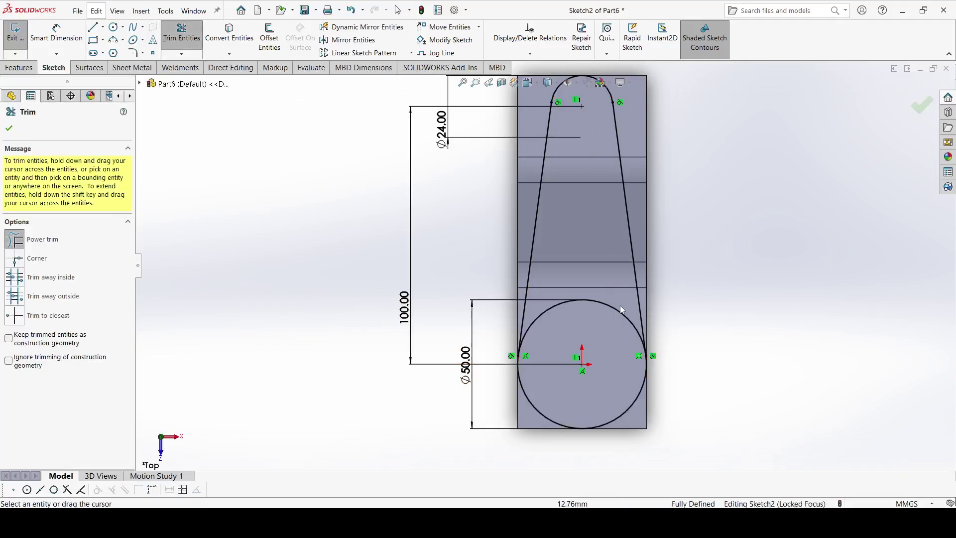
{"action": "middle_click_drag", "start_coordinate": [725, 315], "coordinate": [710, 283]}
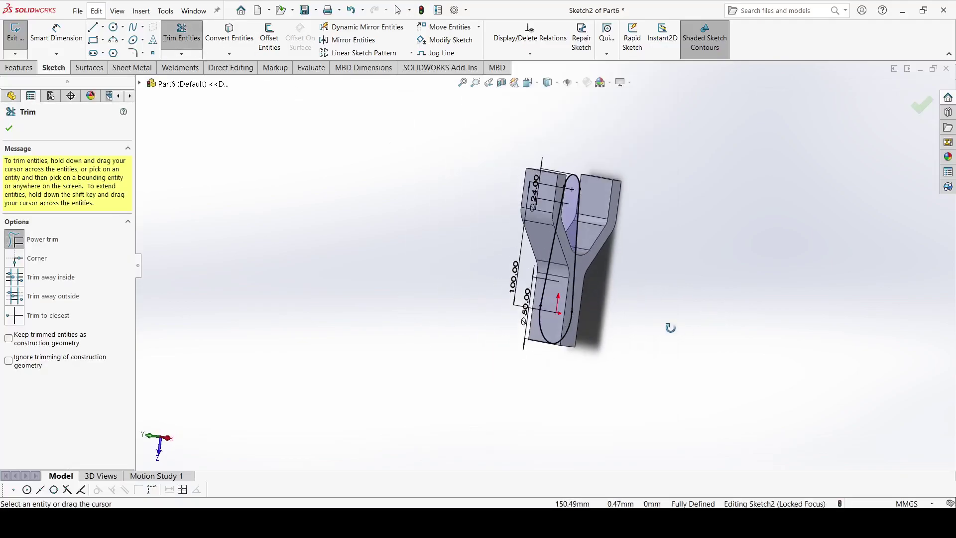
{"action": "left_click", "coordinate": [10, 128]}
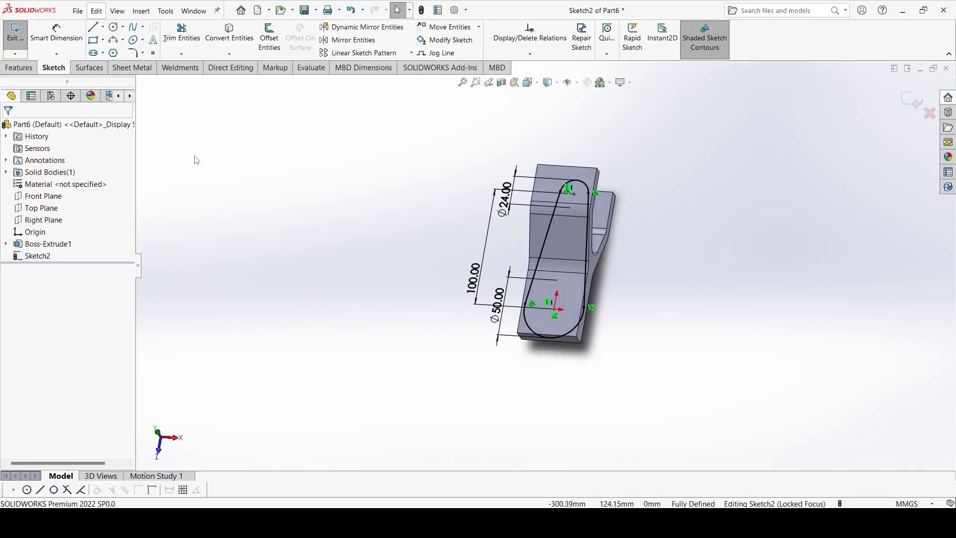
{"action": "left_click", "coordinate": [38, 256]}
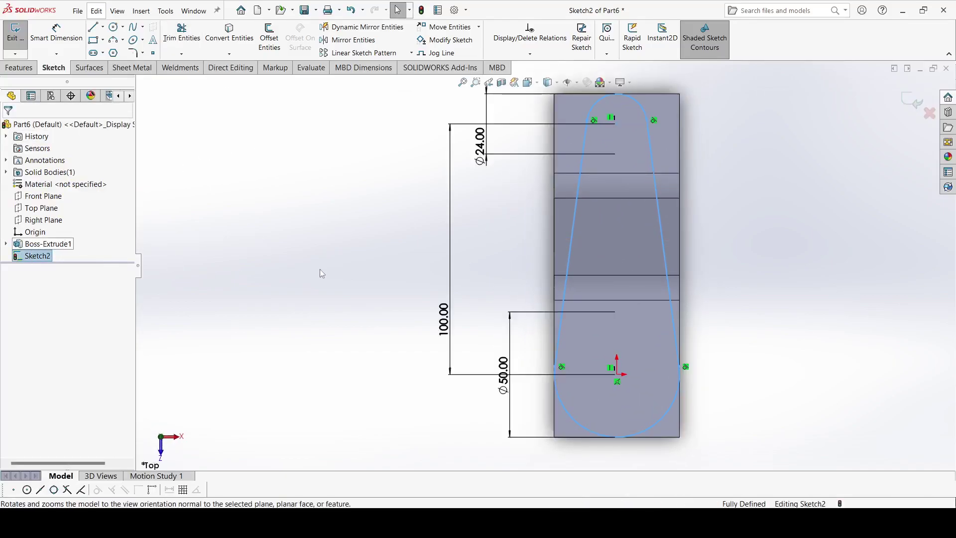
Draw concentric circles at the bottom and top arc centres of the outline
{"action": "left_click", "coordinate": [112, 27]}
{"action": "scroll", "coordinate": [627, 384], "scroll_direction": "down", "scroll_amount": 3}
{"action": "left_click", "coordinate": [598, 351]}
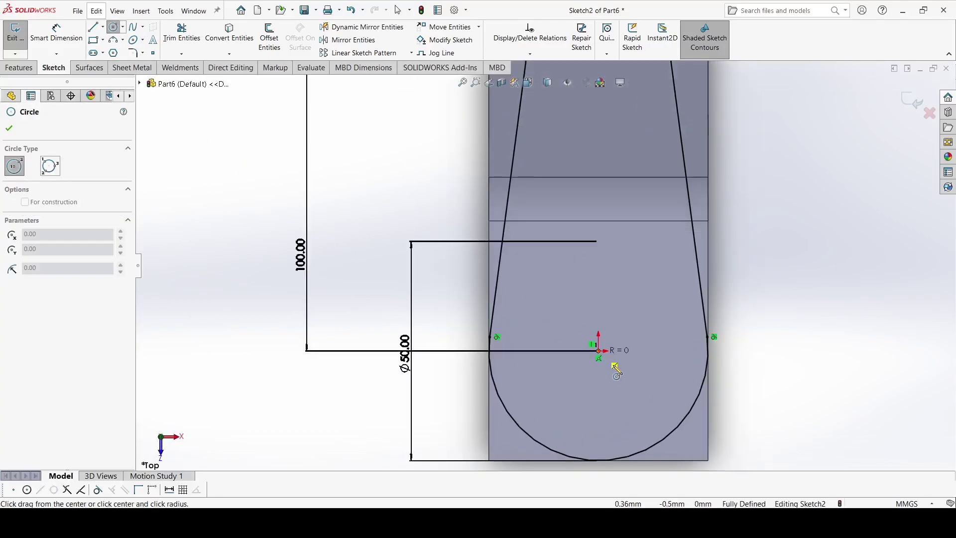
{"action": "left_click", "coordinate": [643, 397]}
{"action": "left_click", "coordinate": [10, 129]}
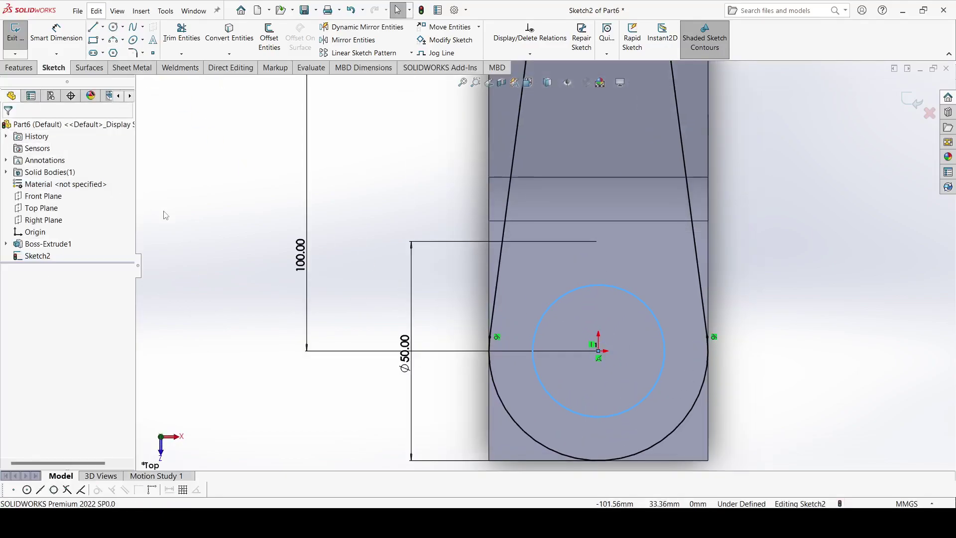
{"action": "left_click", "coordinate": [225, 243]}
{"action": "scroll", "coordinate": [461, 324], "scroll_direction": "up", "scroll_amount": 1}
{"action": "scroll", "coordinate": [423, 125], "scroll_direction": "down", "scroll_amount": 2}
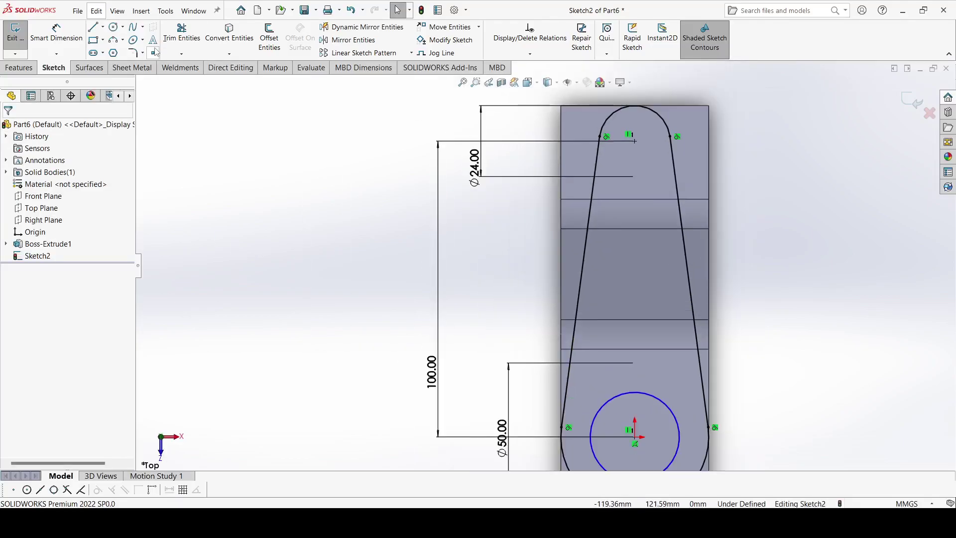
{"action": "key", "text": "Return"}
{"action": "left_click", "coordinate": [634, 141]}
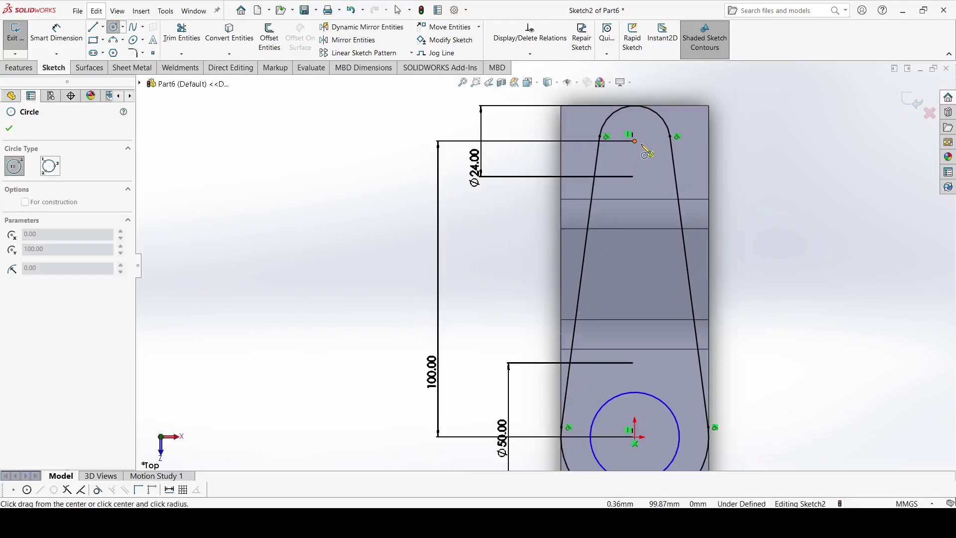
{"action": "left_click", "coordinate": [659, 159]}
Dimension the top circle to Ø12 and the bottom circle to Ø36
{"action": "key", "text": "Escape"}
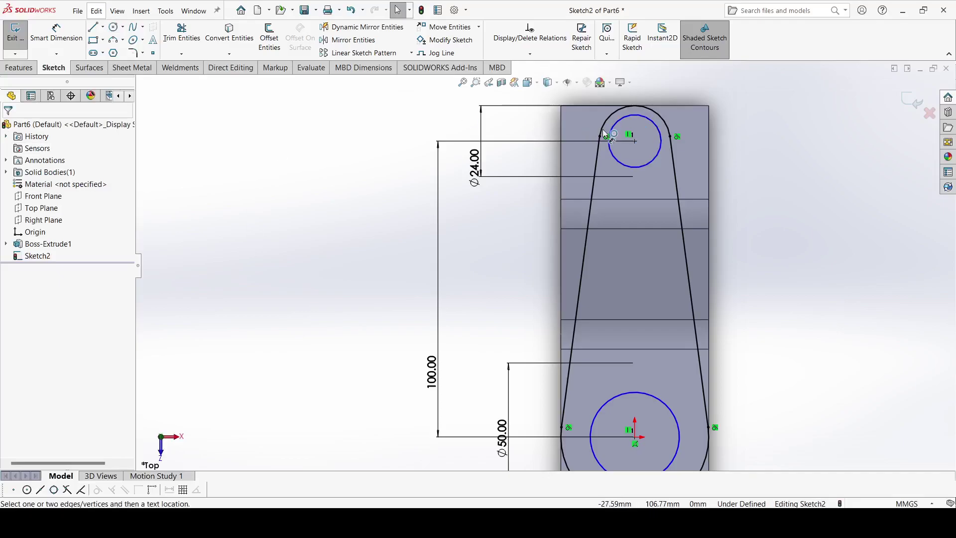
{"action": "right_click_drag", "start_coordinate": [660, 154], "coordinate": [662, 137]}
{"action": "left_click", "coordinate": [662, 136]}
{"action": "left_click", "coordinate": [761, 174]}
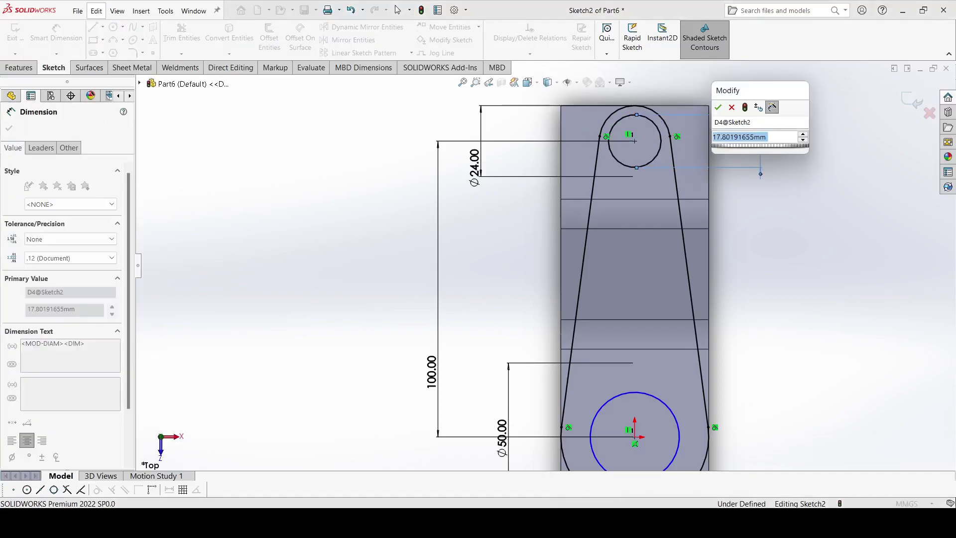
{"action": "type", "text": "12"}
{"action": "key", "text": "Return"}
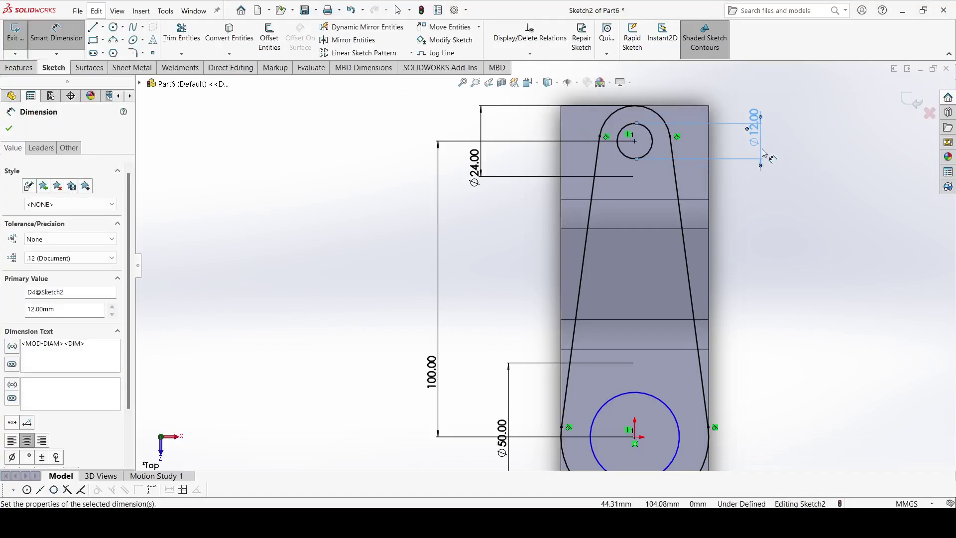
{"action": "left_click", "coordinate": [649, 398]}
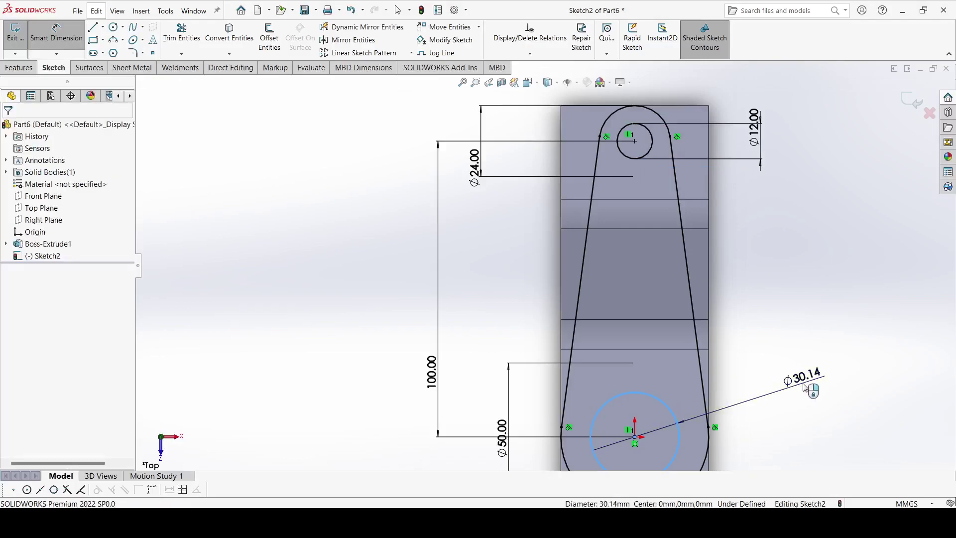
{"action": "left_click", "coordinate": [803, 380]}
{"action": "type", "text": "36"}
{"action": "key", "text": "Return"}
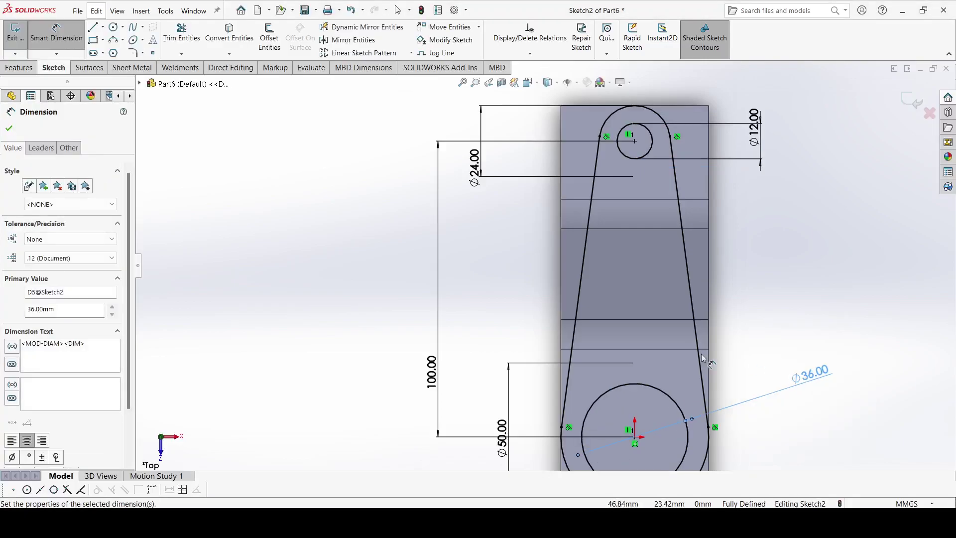
{"action": "left_click", "coordinate": [7, 130]}
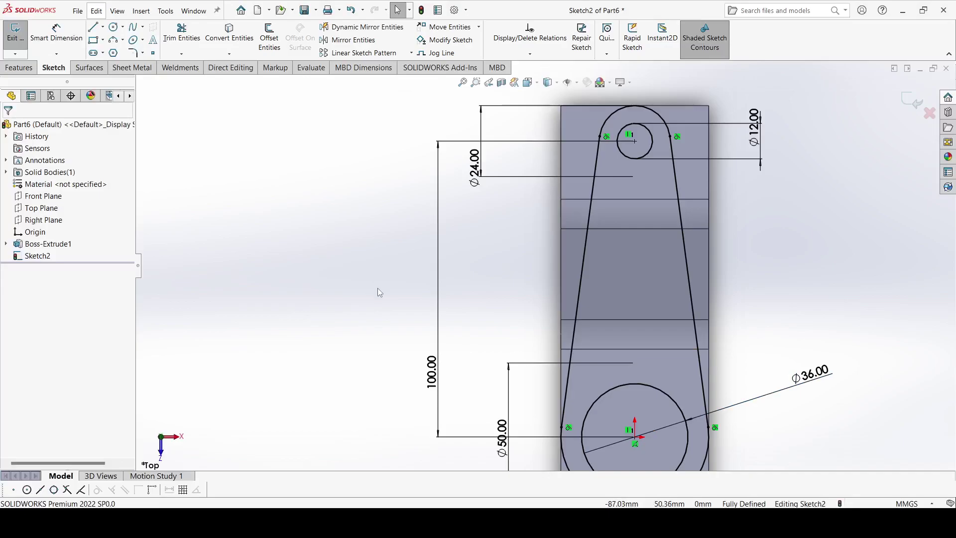
Draw a vertical centerline between the top and bottom circle centres
{"action": "left_click", "coordinate": [103, 27]}
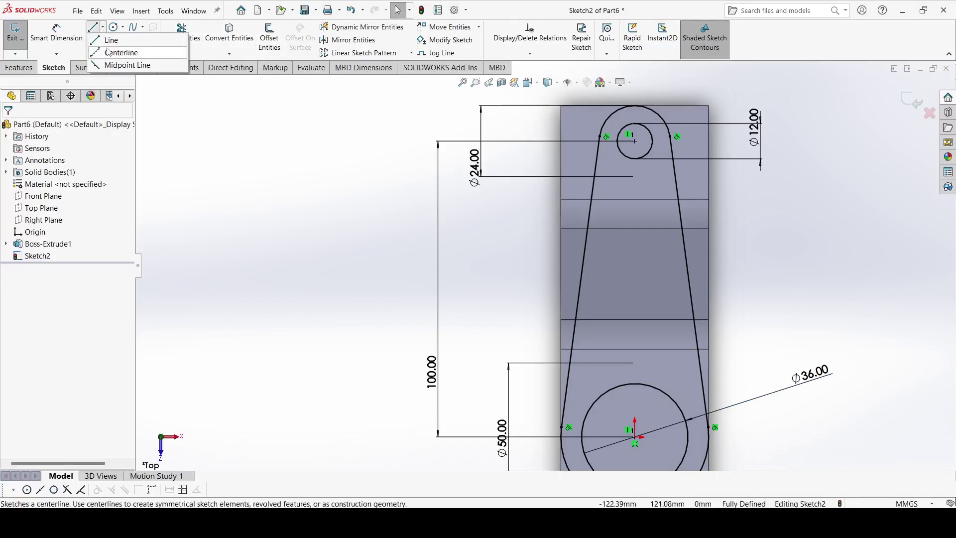
{"action": "left_click", "coordinate": [634, 141]}
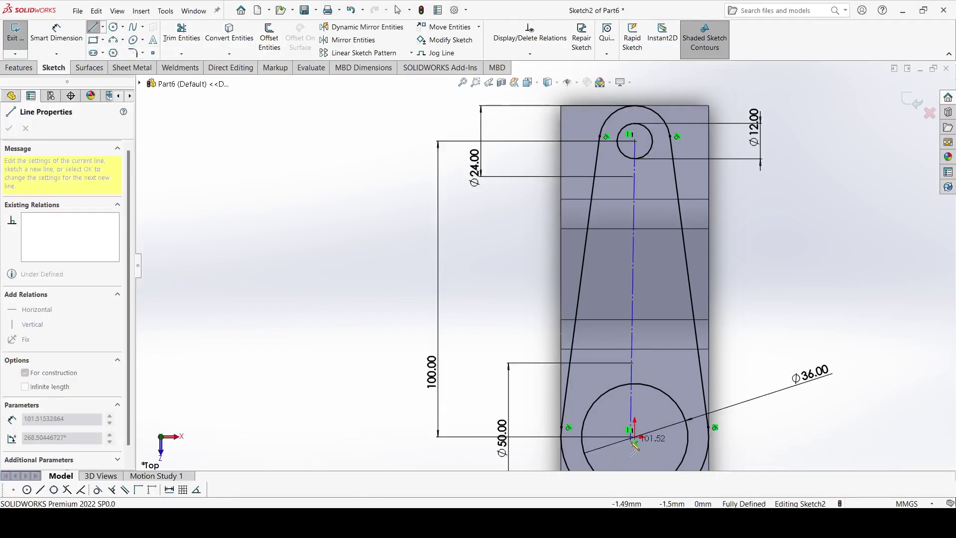
{"action": "left_click", "coordinate": [634, 437]}
{"action": "right_click", "coordinate": [374, 303]}
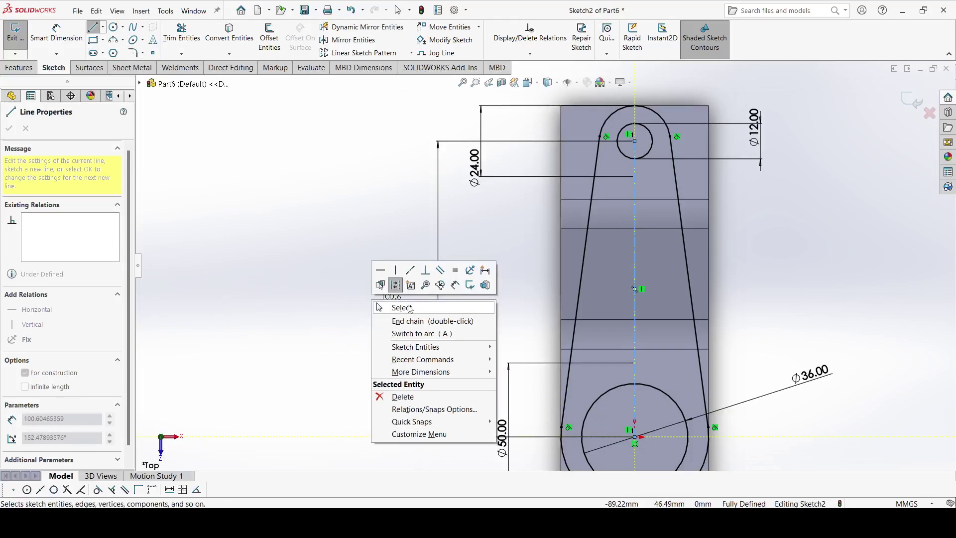
{"action": "left_click", "coordinate": [403, 307]}
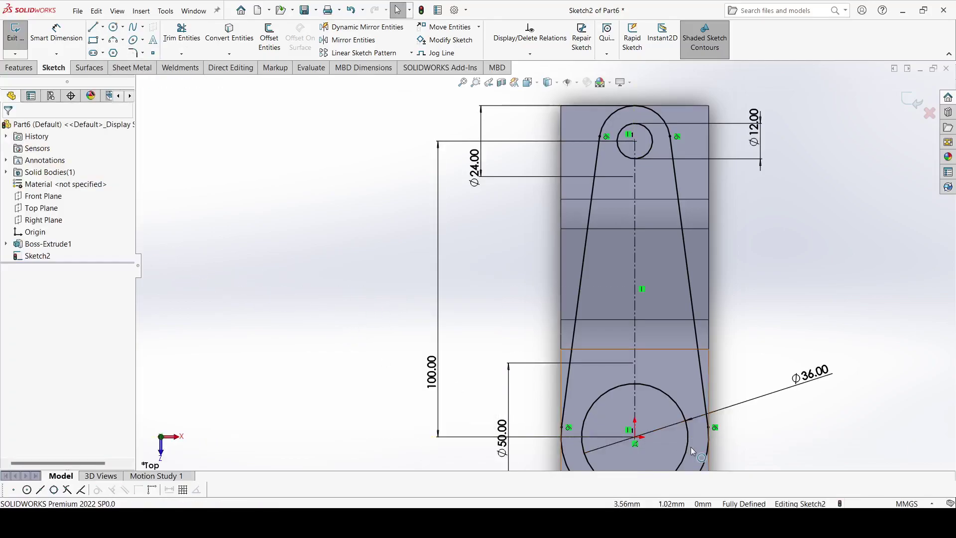
{"action": "scroll", "coordinate": [629, 424], "scroll_direction": "down", "scroll_amount": 3}
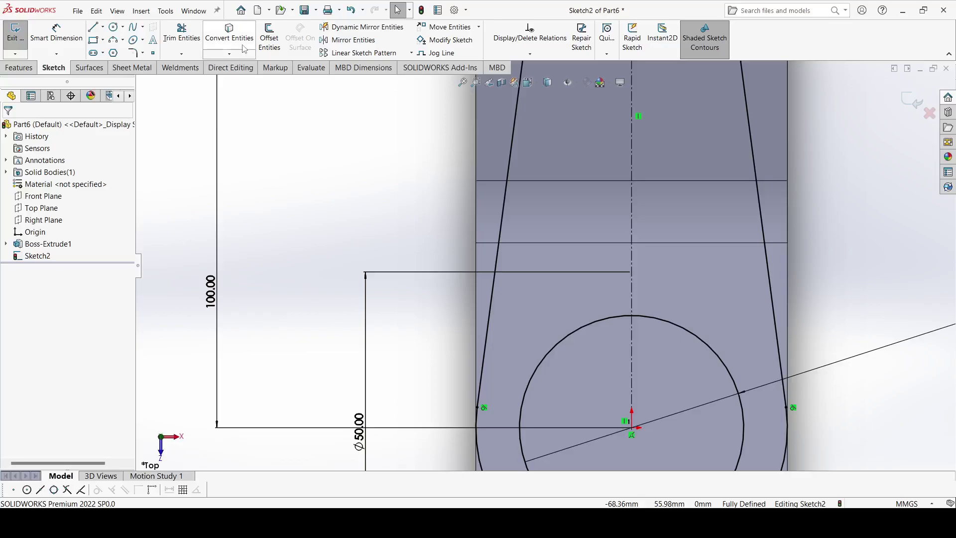
Offset the Ø36 circle by 8 mm and trim its overlapping arc at the left edge
{"action": "left_click", "coordinate": [269, 37]}
{"action": "left_click", "coordinate": [603, 322]}
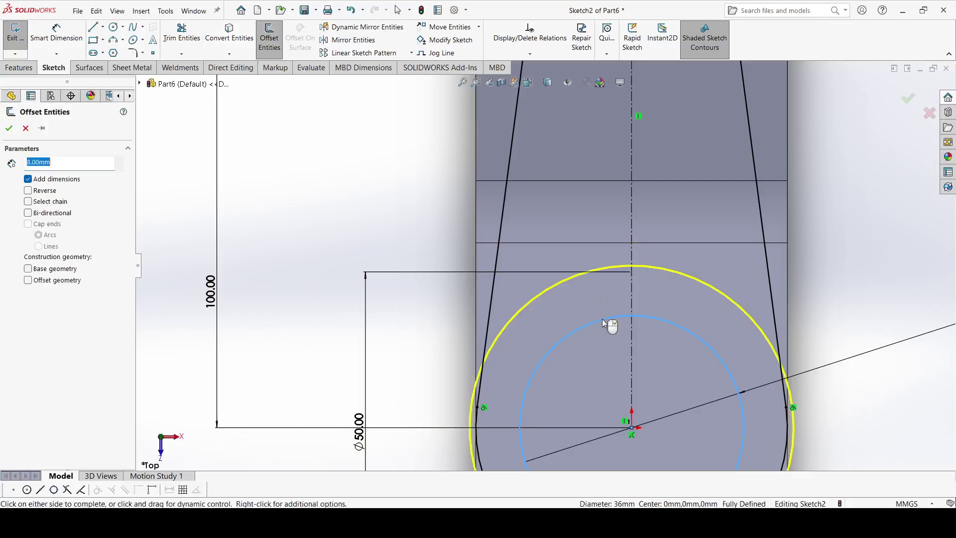
{"action": "left_click", "coordinate": [9, 128]}
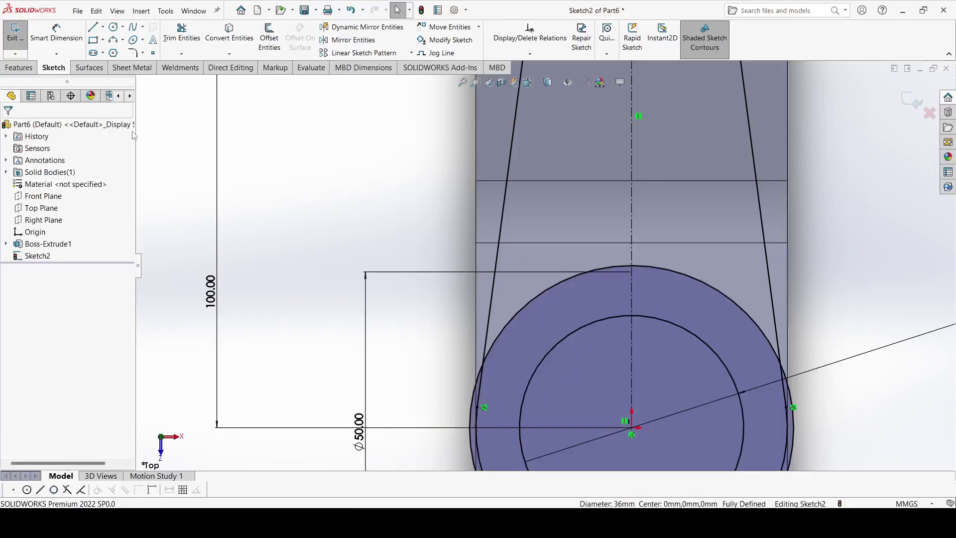
{"action": "left_click", "coordinate": [181, 35]}
{"action": "scroll", "coordinate": [451, 451], "scroll_direction": "down", "scroll_amount": 3}
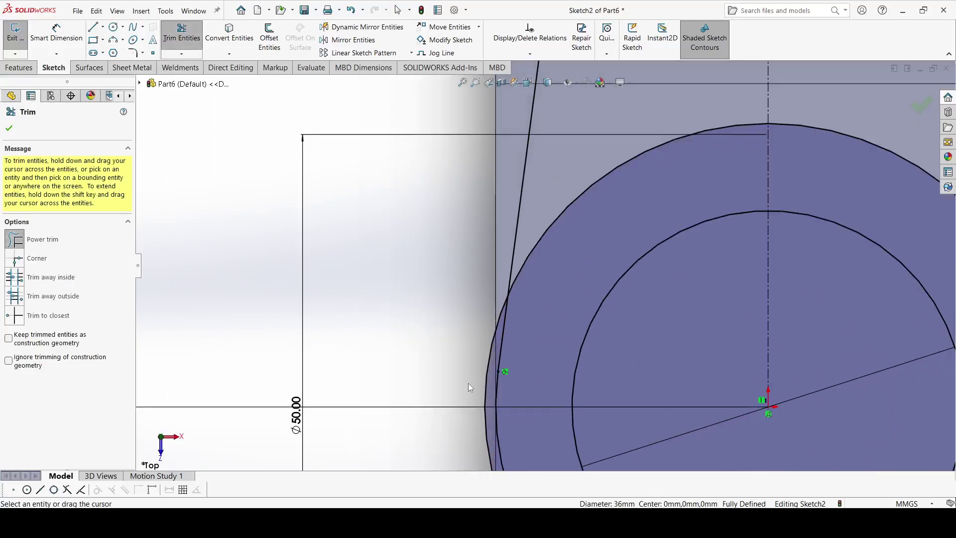
{"action": "left_click", "coordinate": [491, 359]}
{"action": "scroll", "coordinate": [463, 351], "scroll_direction": "up", "scroll_amount": 3}
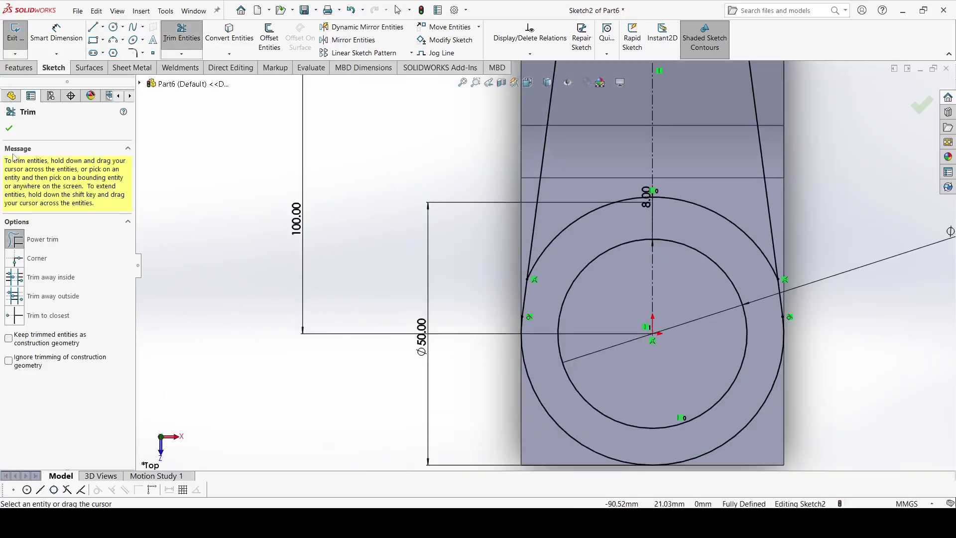
Offset both tapered side lines 8.00 mm inward into the arms
{"action": "left_click", "coordinate": [9, 128]}
{"action": "left_click", "coordinate": [269, 38]}
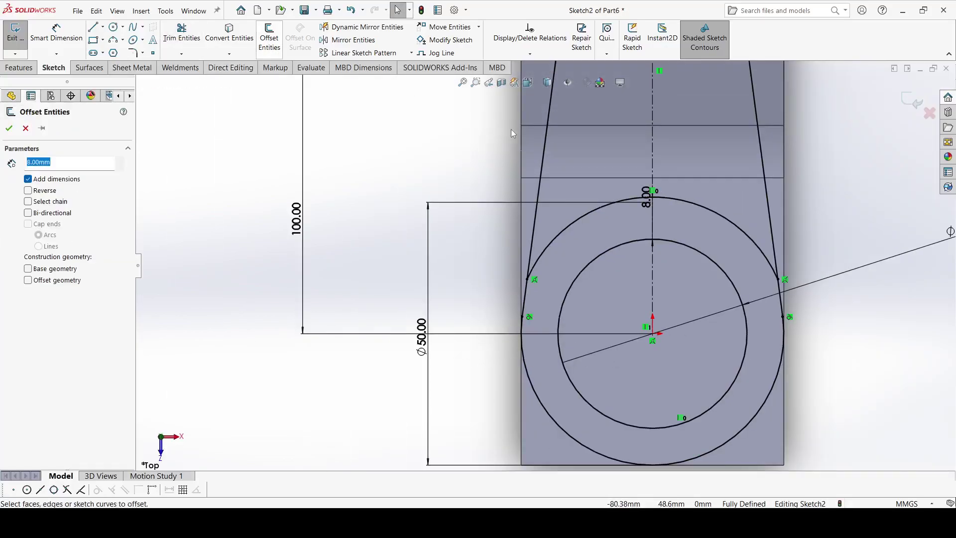
{"action": "left_click", "coordinate": [548, 149]}
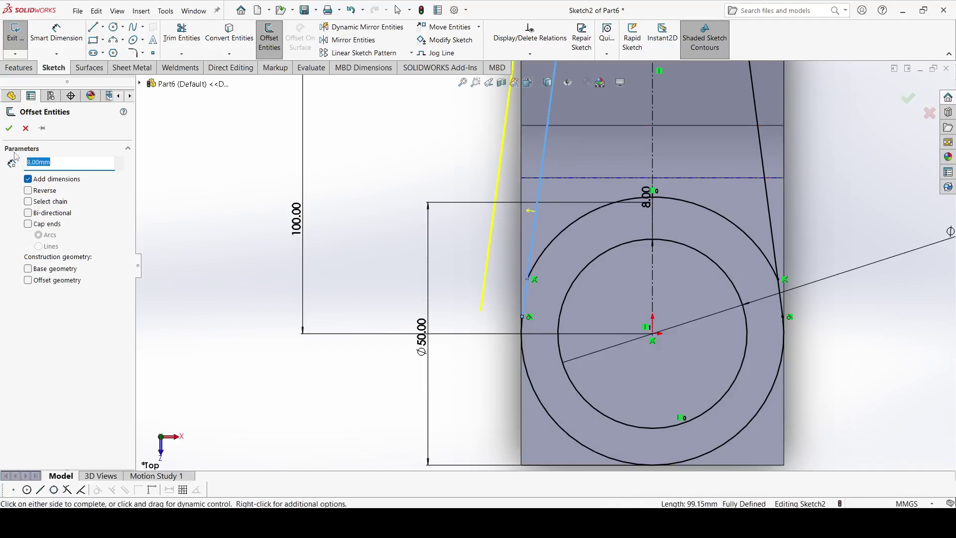
{"action": "left_click", "coordinate": [29, 191]}
{"action": "left_click", "coordinate": [9, 128]}
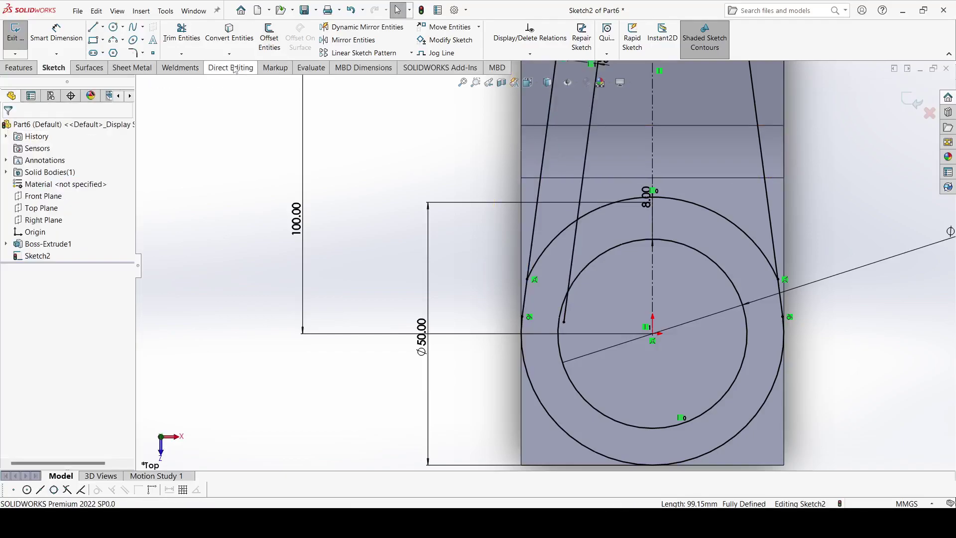
{"action": "left_click", "coordinate": [229, 36]}
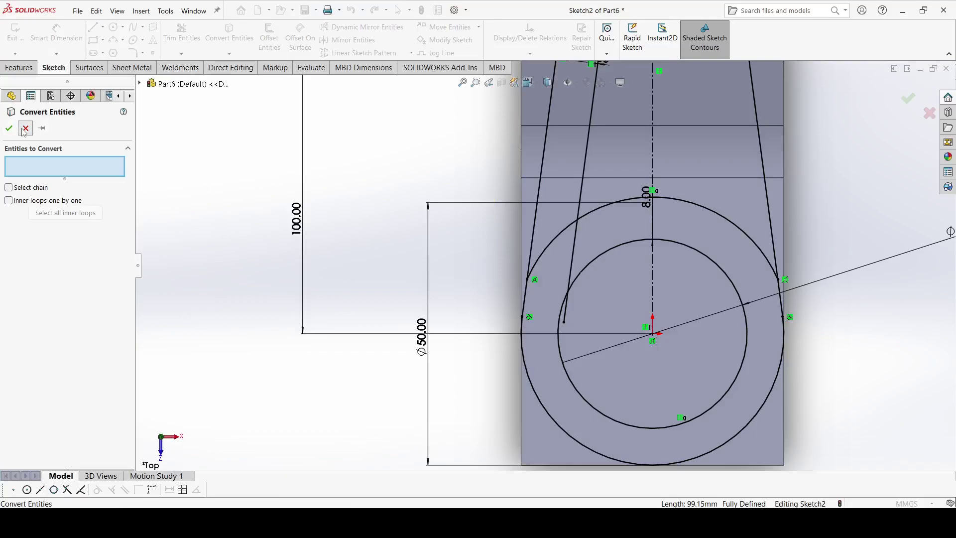
{"action": "left_click", "coordinate": [24, 129]}
{"action": "left_click", "coordinate": [269, 38]}
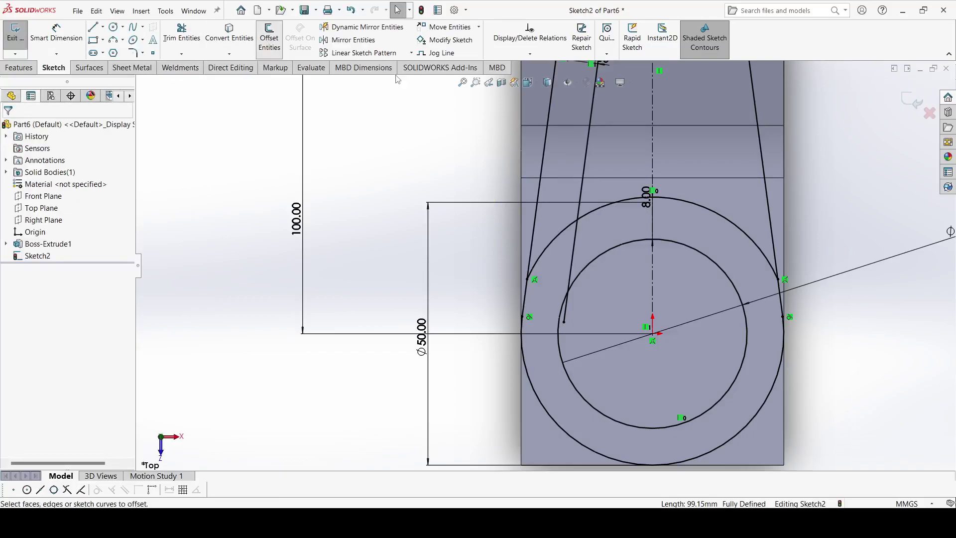
{"action": "left_click", "coordinate": [753, 99]}
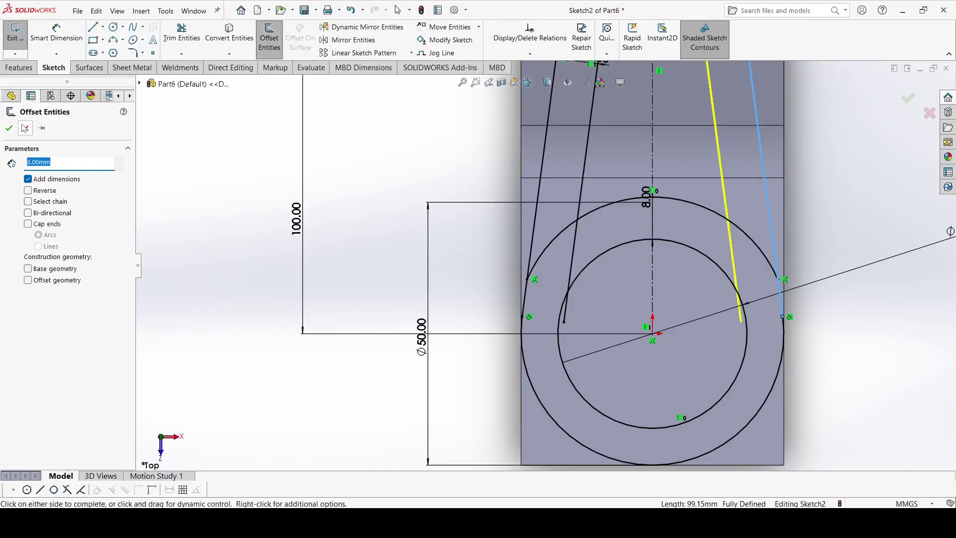
{"action": "left_click", "coordinate": [9, 129]}
Trim the lower inner arc of the offset circle, then undo that trim
{"action": "left_click", "coordinate": [199, 44]}
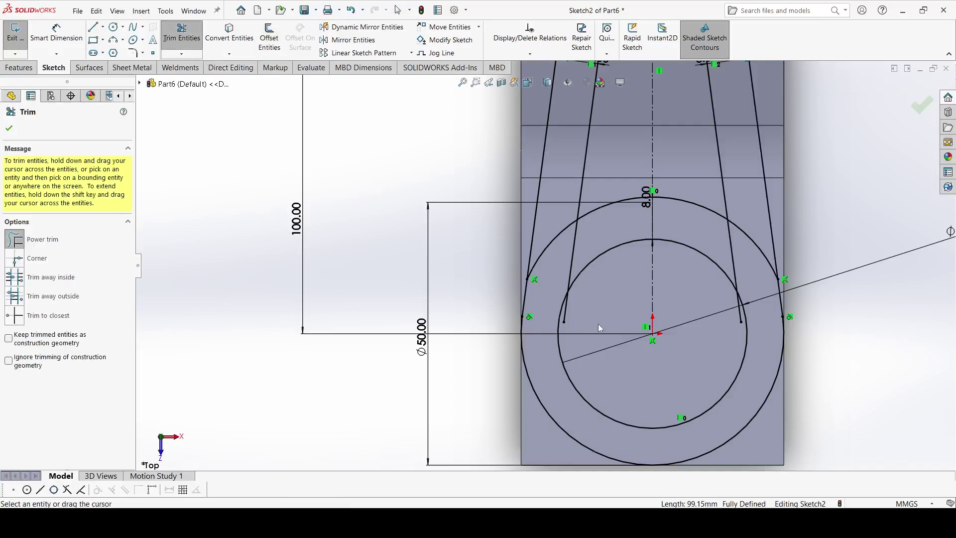
{"action": "scroll", "coordinate": [597, 331], "scroll_direction": "down", "scroll_amount": 3}
{"action": "left_click_drag", "start_coordinate": [549, 280], "coordinate": [522, 292]}
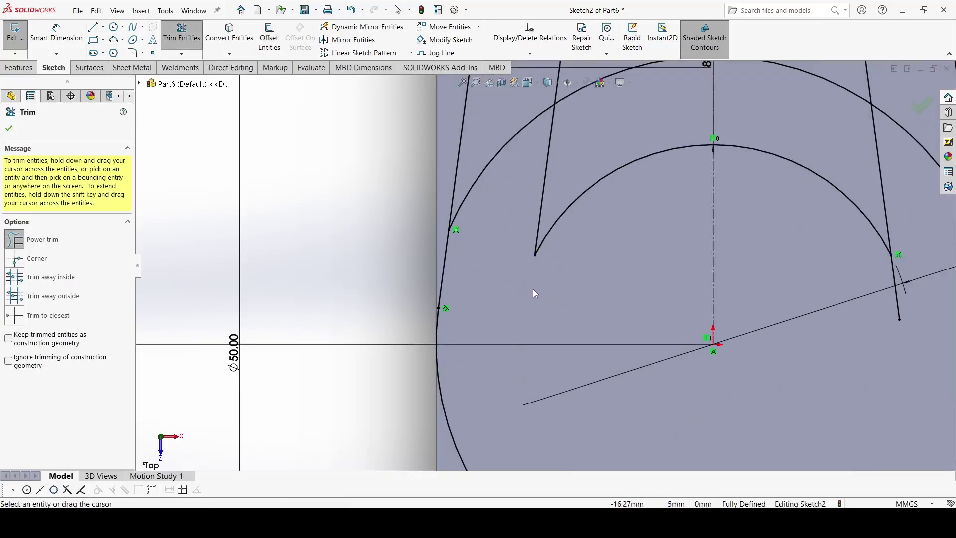
{"action": "left_click", "coordinate": [351, 10]}
{"action": "key", "text": "ctrl+z"}
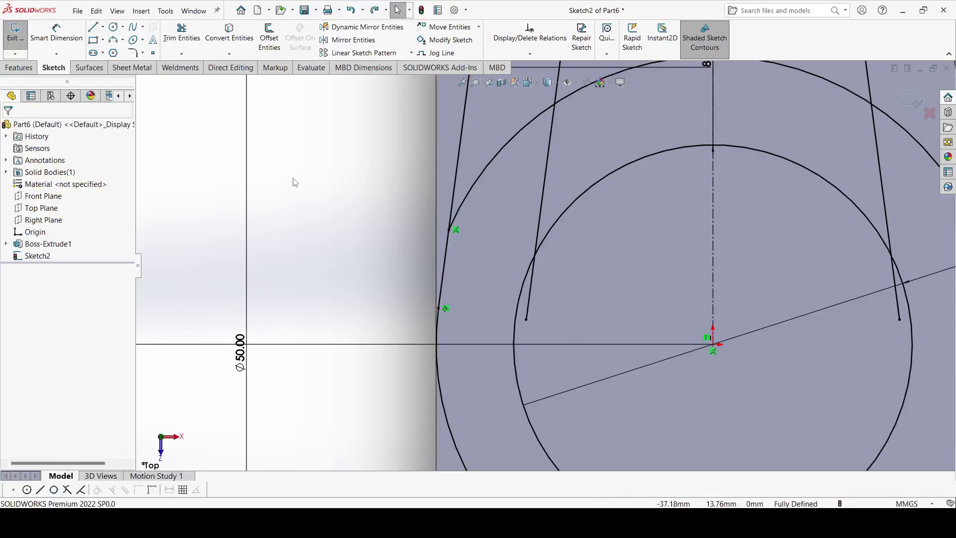
Trim the leftover dangling pieces of the inner offset lines
{"action": "left_click", "coordinate": [531, 296]}
{"action": "left_click", "coordinate": [189, 39]}
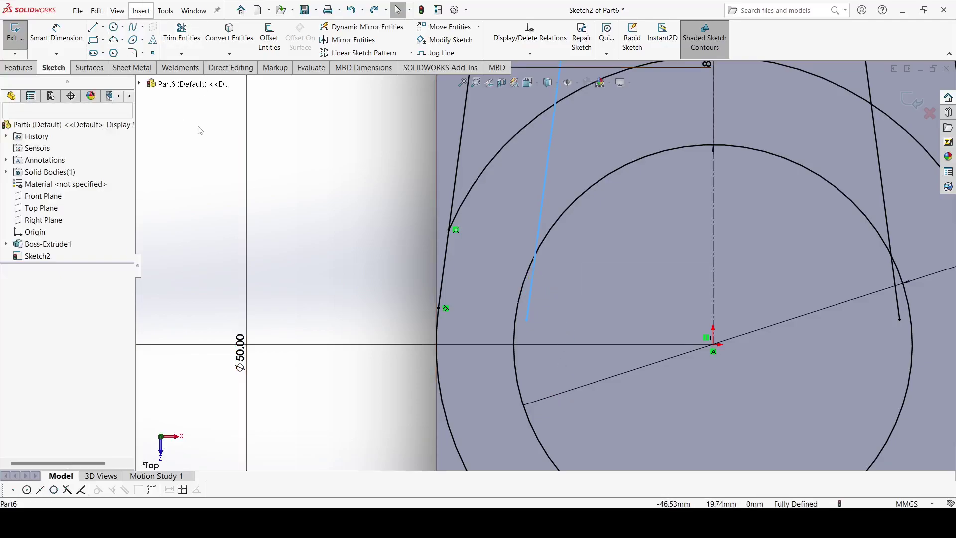
{"action": "scroll", "coordinate": [583, 324], "scroll_direction": "down", "scroll_amount": 5}
{"action": "scroll", "coordinate": [408, 232], "scroll_direction": "down", "scroll_amount": 2}
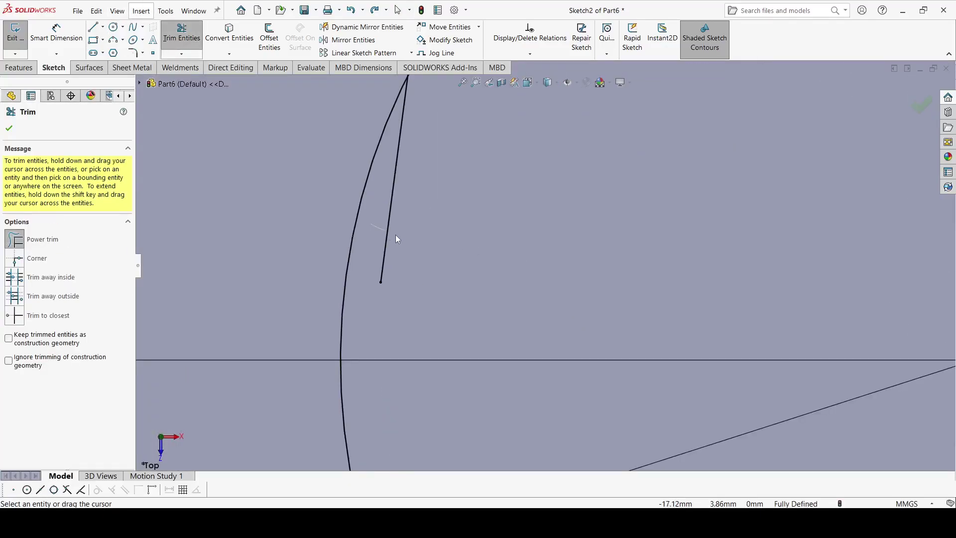
{"action": "left_click_drag", "start_coordinate": [396, 235], "coordinate": [414, 247]}
{"action": "scroll", "coordinate": [421, 255], "scroll_direction": "up", "scroll_amount": 4}
{"action": "left_click_drag", "start_coordinate": [490, 137], "coordinate": [512, 215]}
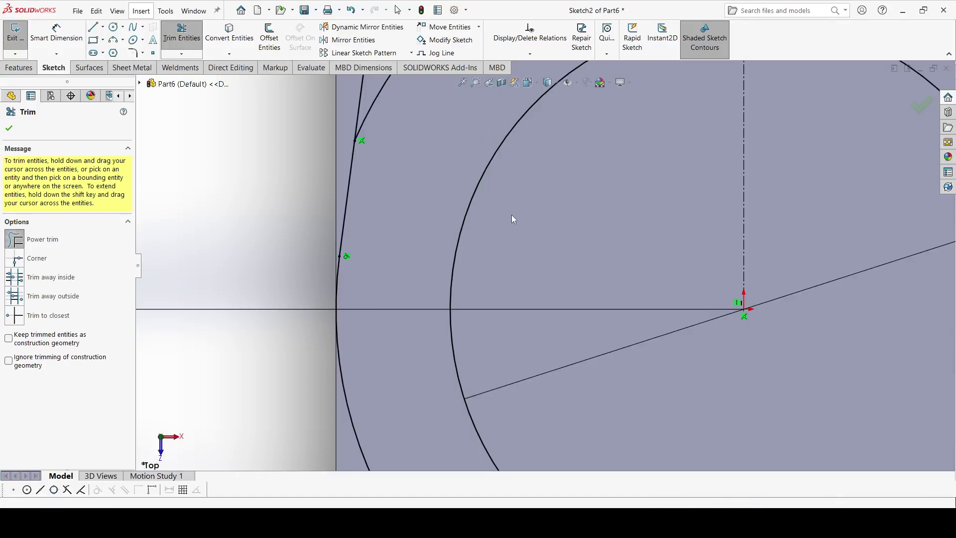
{"action": "scroll", "coordinate": [548, 297], "scroll_direction": "up", "scroll_amount": 3}
{"action": "scroll", "coordinate": [635, 224], "scroll_direction": "down", "scroll_amount": 2}
{"action": "scroll", "coordinate": [737, 269], "scroll_direction": "down", "scroll_amount": 2}
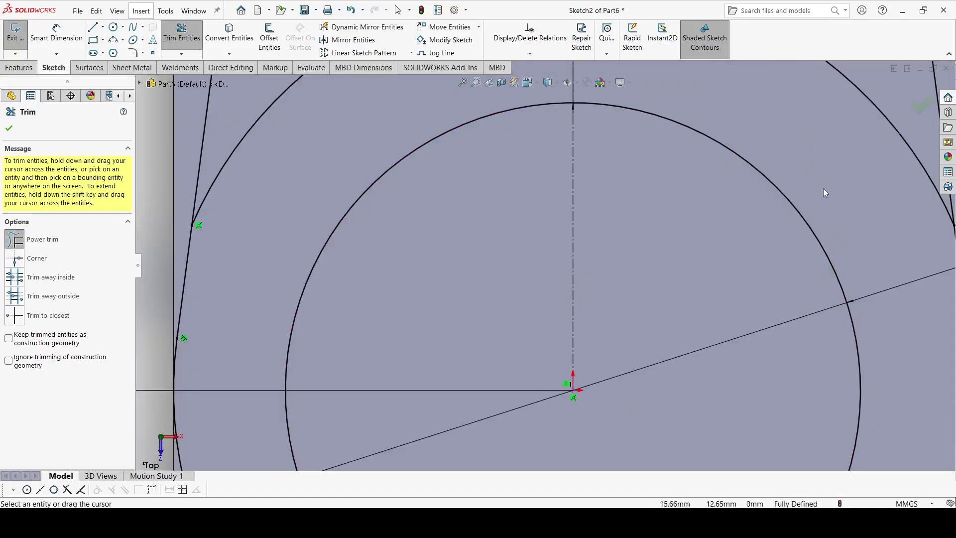
{"action": "scroll", "coordinate": [829, 158], "scroll_direction": "up", "scroll_amount": 3}
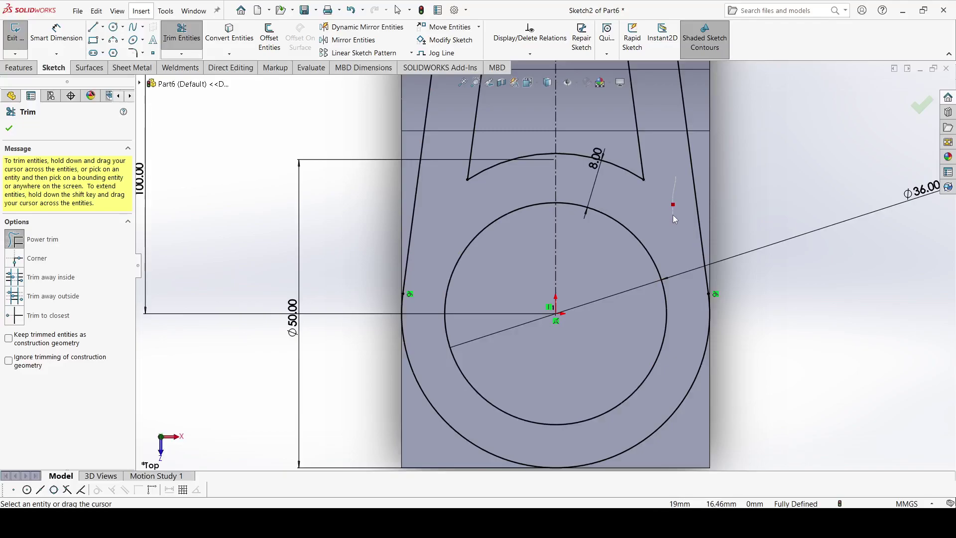
Finish trimming the slot bottom and trim the lines near the upper Ø12 hole
{"action": "left_click", "coordinate": [9, 129]}
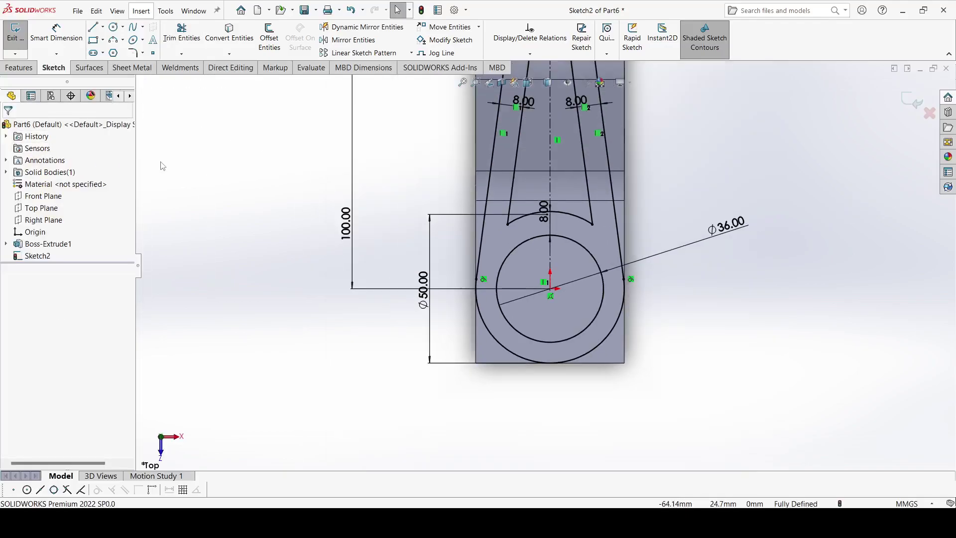
{"action": "scroll", "coordinate": [399, 160], "scroll_direction": "up", "scroll_amount": 3}
{"action": "scroll", "coordinate": [352, 381], "scroll_direction": "down", "scroll_amount": 3}
{"action": "scroll", "coordinate": [351, 381], "scroll_direction": "down", "scroll_amount": 2}
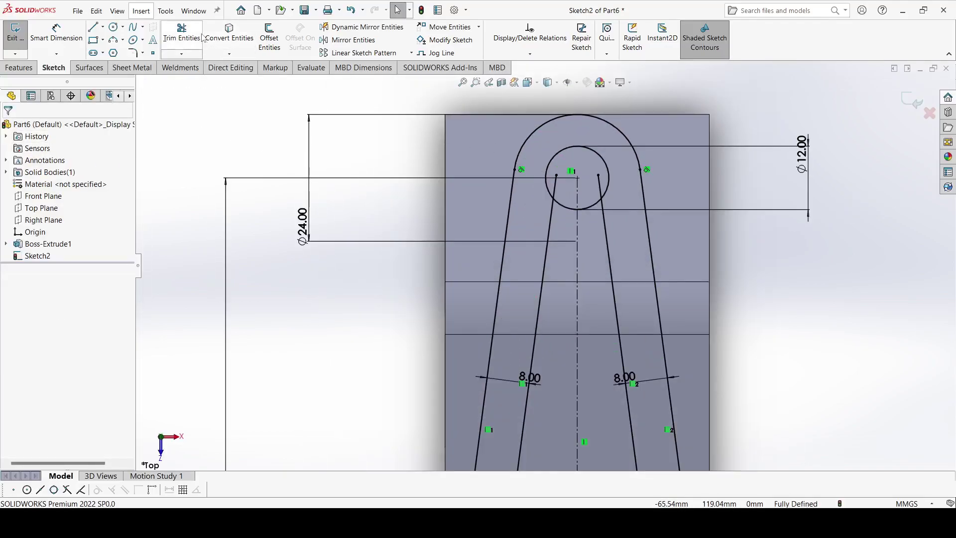
{"action": "left_click", "coordinate": [182, 35]}
{"action": "scroll", "coordinate": [551, 193], "scroll_direction": "down", "scroll_amount": 3}
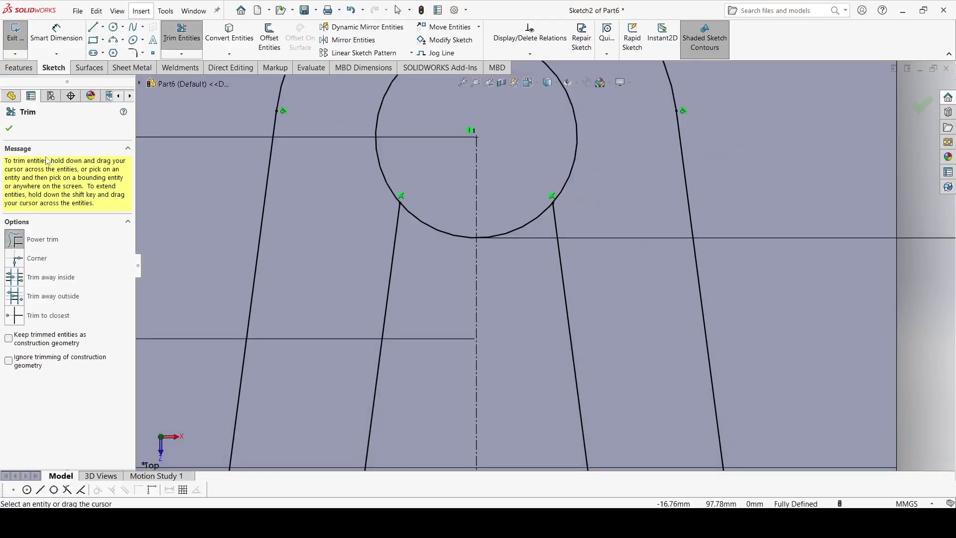
{"action": "left_click", "coordinate": [9, 129]}
Draw a circle centred on the centreline below the Ø12 hole
{"action": "left_click", "coordinate": [113, 26]}
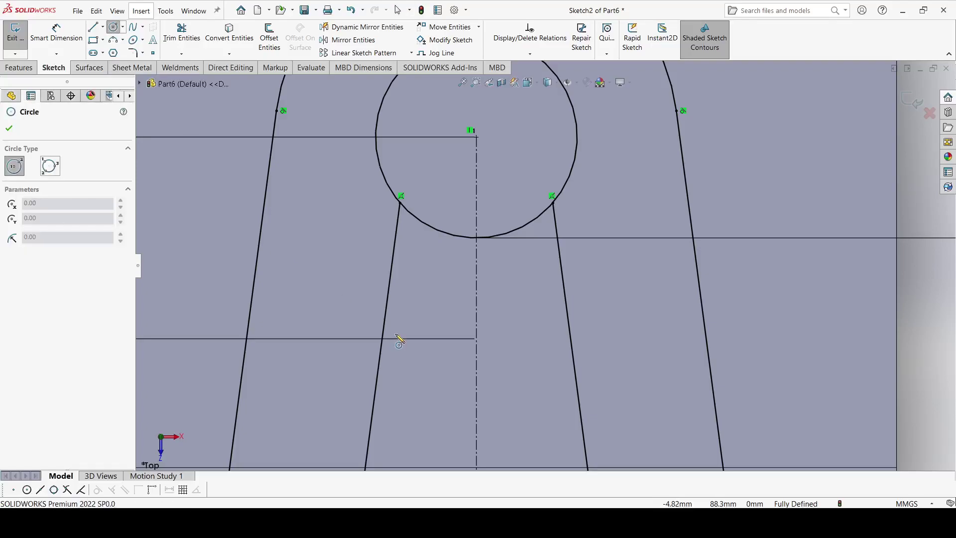
{"action": "left_click", "coordinate": [477, 319]}
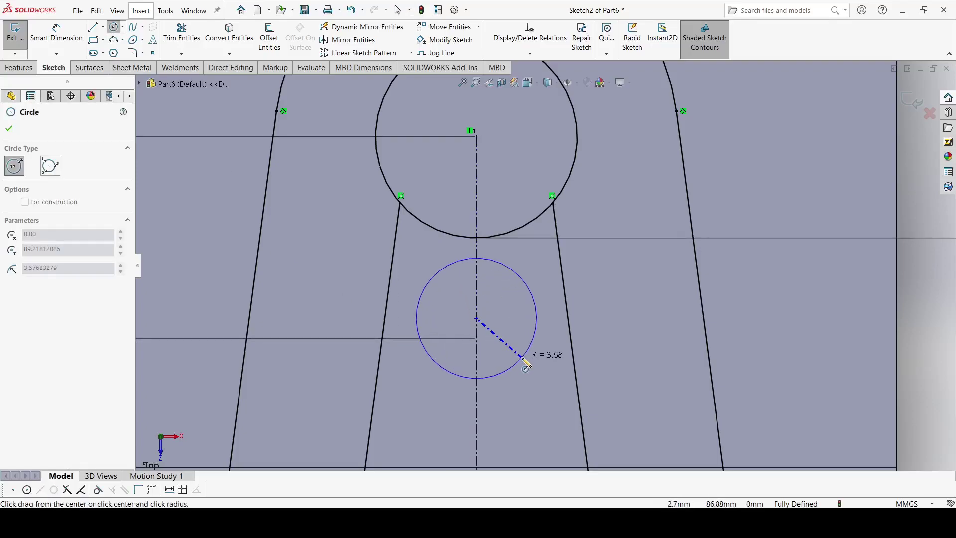
{"action": "left_click", "coordinate": [523, 357]}
{"action": "key", "text": "Escape"}
{"action": "scroll", "coordinate": [316, 267], "scroll_direction": "up", "scroll_amount": 2}
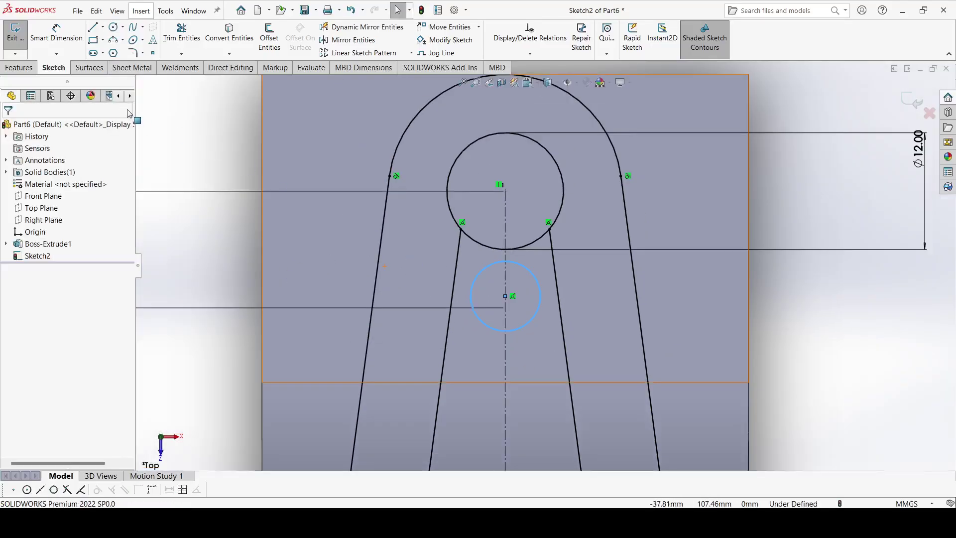
{"action": "left_click", "coordinate": [58, 53]}
{"action": "left_click", "coordinate": [226, 258]}
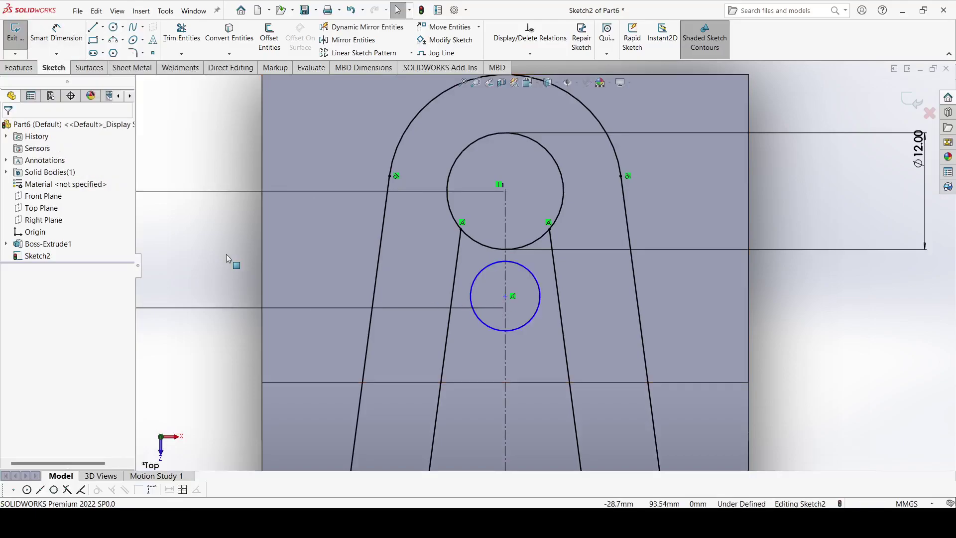
Dimension the new circle's centre 14 mm below the Ø12 hole centre
{"action": "left_click", "coordinate": [79, 36]}
{"action": "left_click", "coordinate": [505, 296]}
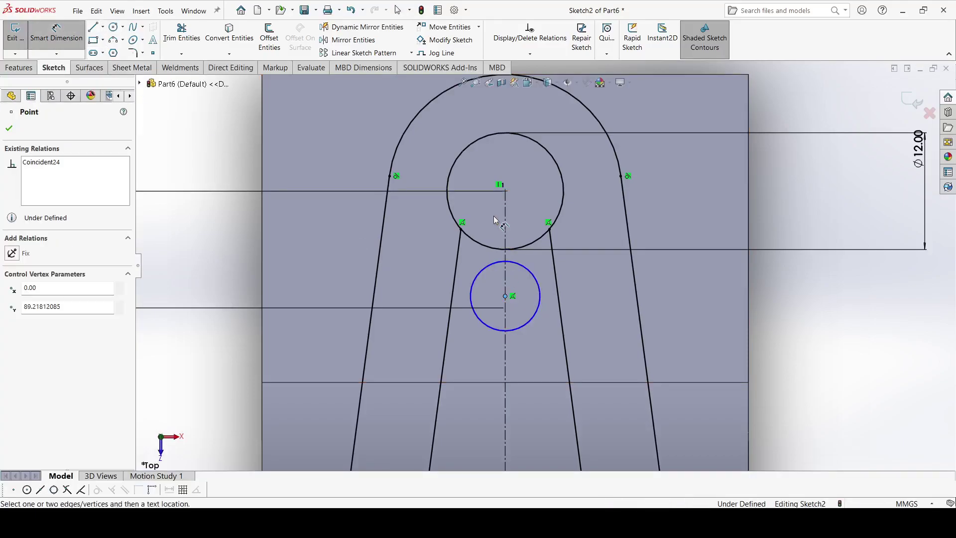
{"action": "left_click", "coordinate": [505, 191]}
{"action": "left_click", "coordinate": [317, 238]}
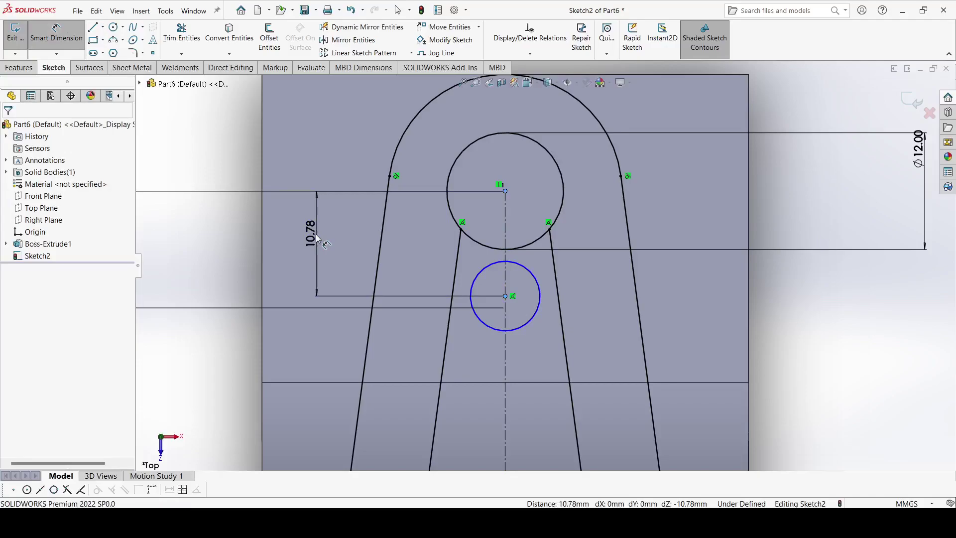
{"action": "type", "text": "14"}
{"action": "key", "text": "Return"}
{"action": "key", "text": "Escape"}
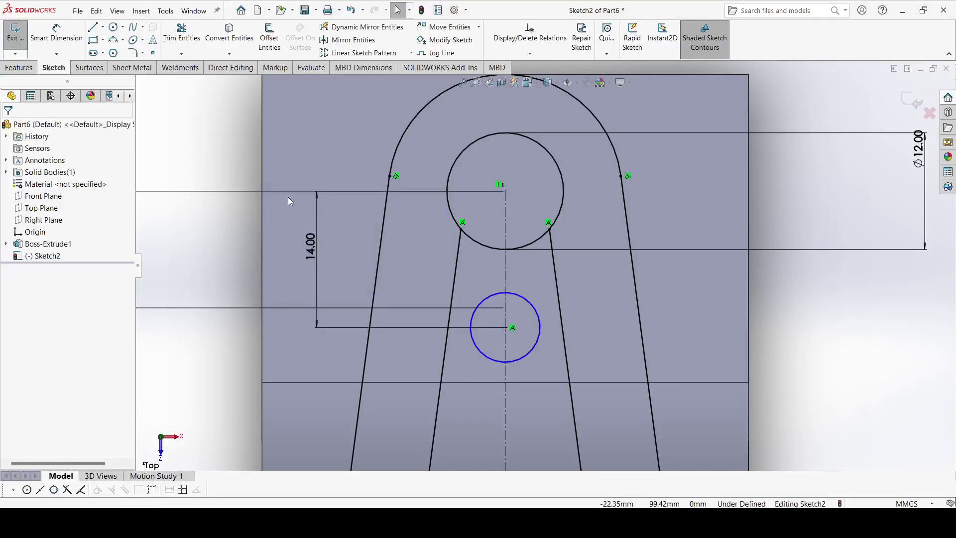
Make the left inner slot edge tangent to the new circle
{"action": "left_click", "coordinate": [444, 352]}
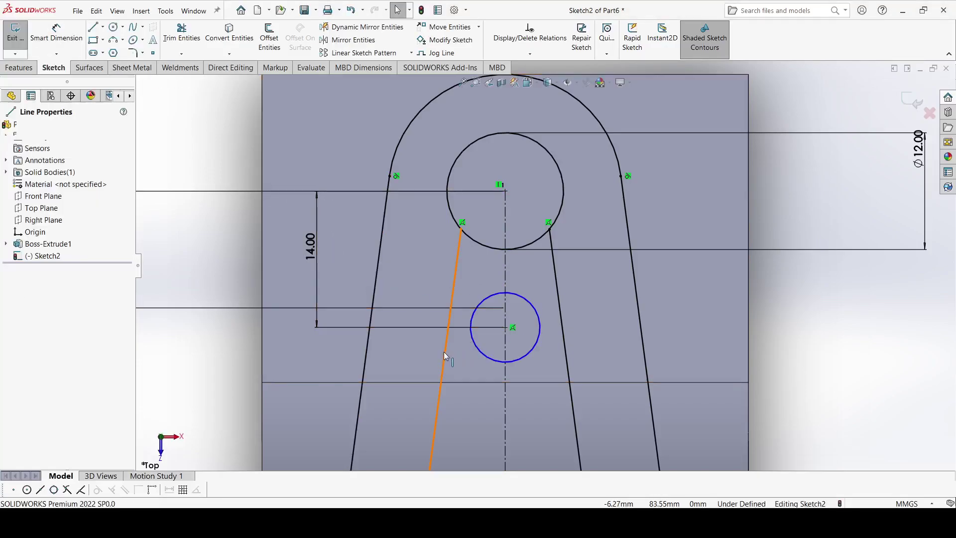
{"action": "left_click", "coordinate": [474, 342], "text": "ctrl"}
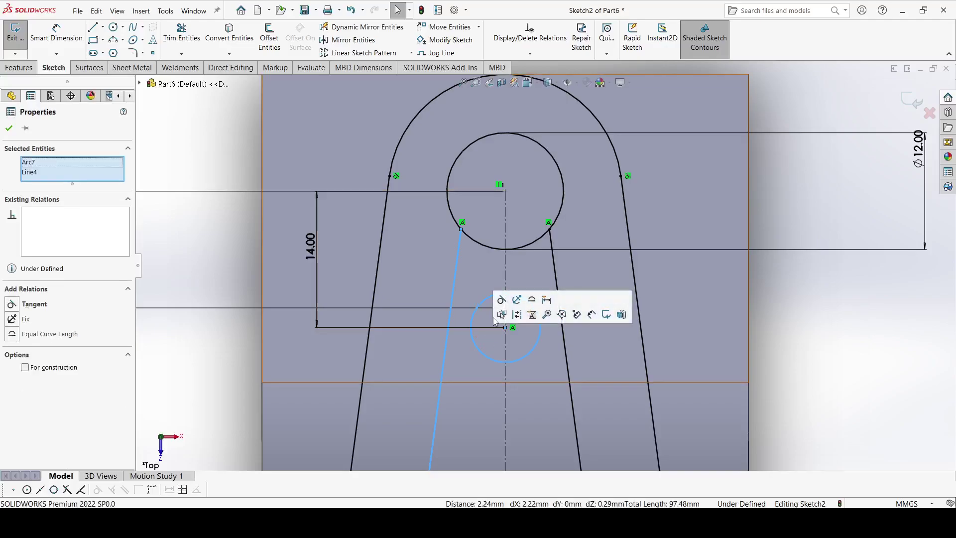
{"action": "left_click", "coordinate": [502, 300]}
{"action": "left_click", "coordinate": [234, 342]}
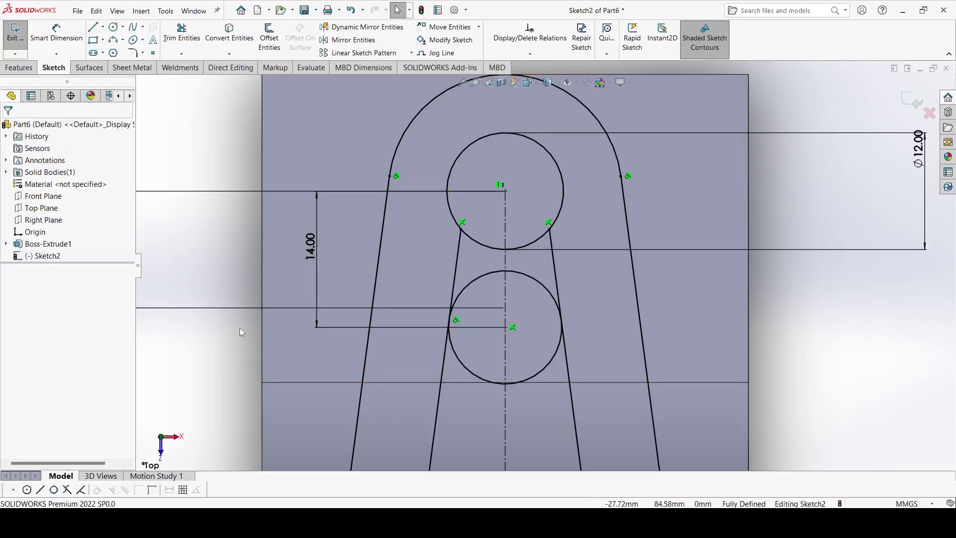
Power-trim the inner slot lines and lower arc overlapping the new circle
{"action": "left_click", "coordinate": [182, 33]}
{"action": "left_click_drag", "start_coordinate": [434, 259], "coordinate": [472, 262]}
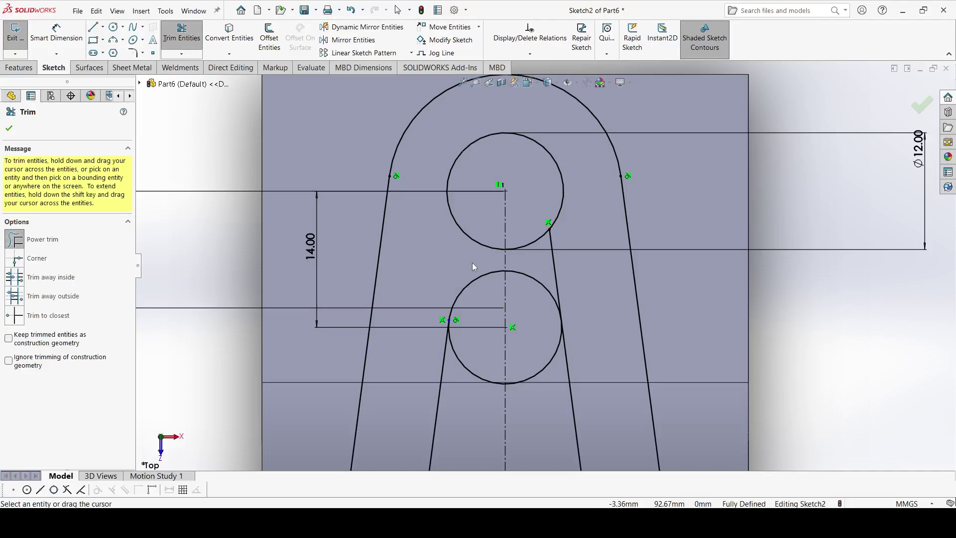
{"action": "left_click_drag", "start_coordinate": [547, 269], "coordinate": [570, 281]}
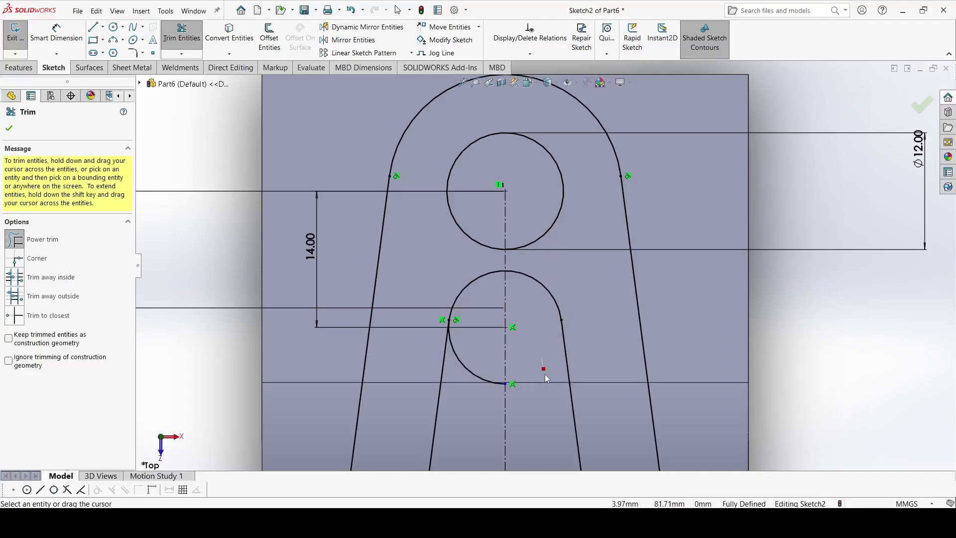
{"action": "scroll", "coordinate": [467, 384], "scroll_direction": "up", "scroll_amount": 5}
{"action": "scroll", "coordinate": [500, 348], "scroll_direction": "up", "scroll_amount": 3}
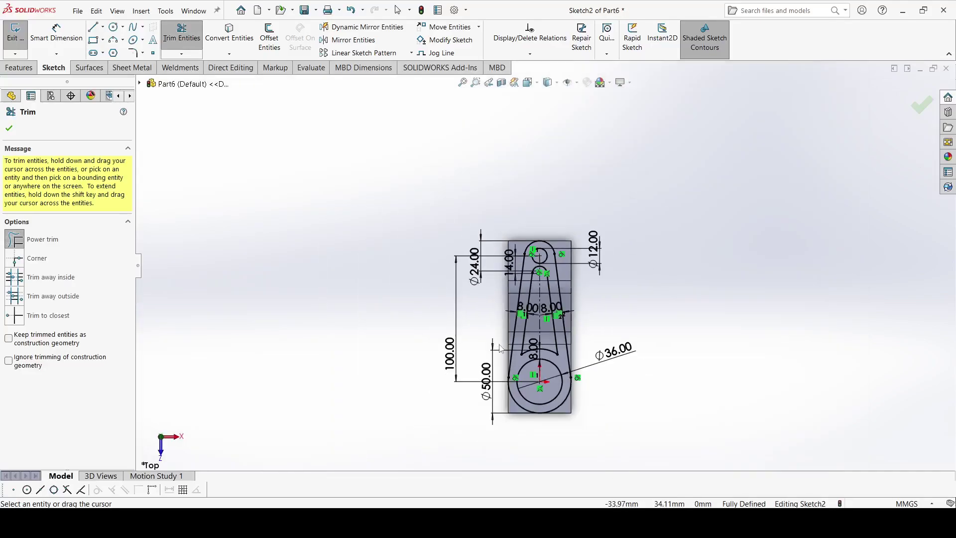
Round both lower slot corners with 5 mm sketch fillets
{"action": "left_click", "coordinate": [135, 52]}
{"action": "scroll", "coordinate": [503, 369], "scroll_direction": "down", "scroll_amount": 3}
{"action": "scroll", "coordinate": [573, 338], "scroll_direction": "down", "scroll_amount": 3}
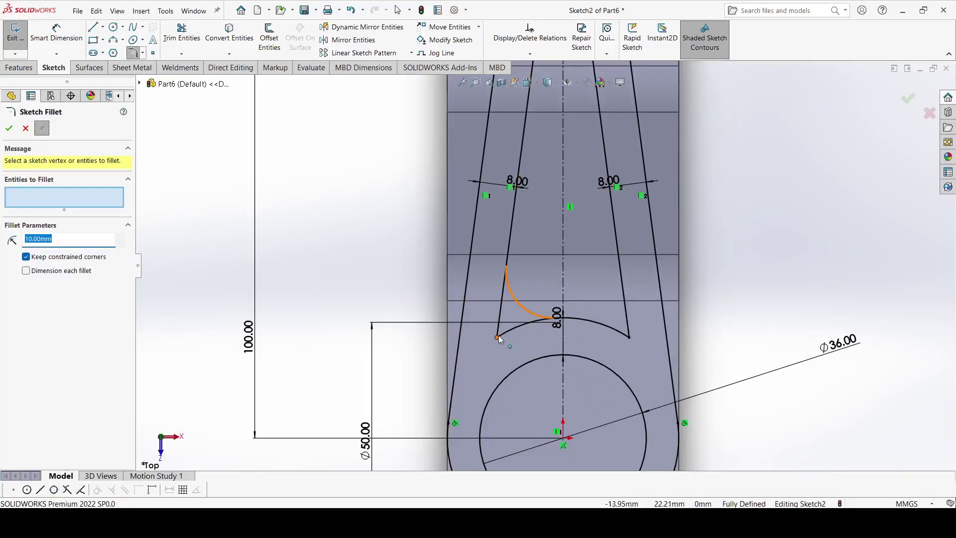
{"action": "left_click", "coordinate": [498, 338]}
{"action": "left_click", "coordinate": [632, 339]}
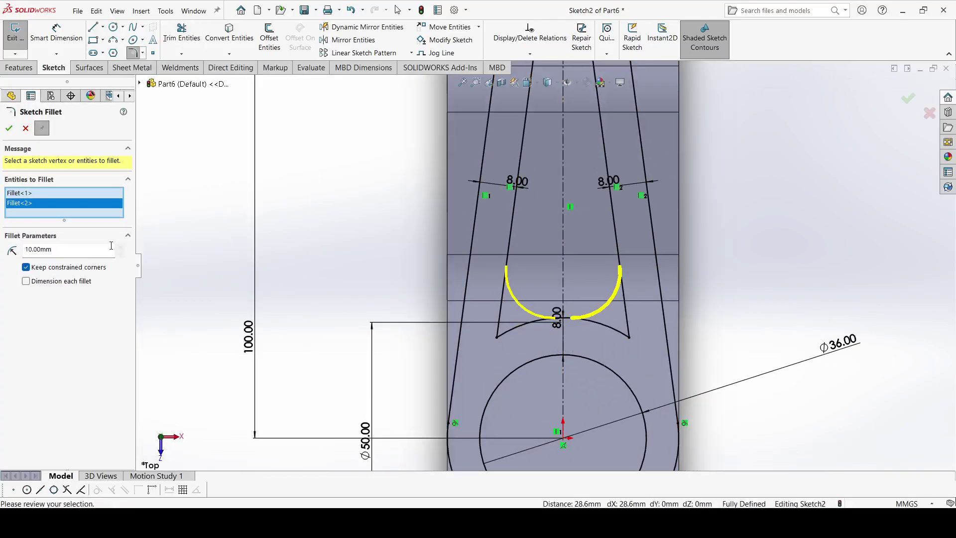
{"action": "type", "text": "5"}
{"action": "key", "text": "Return"}
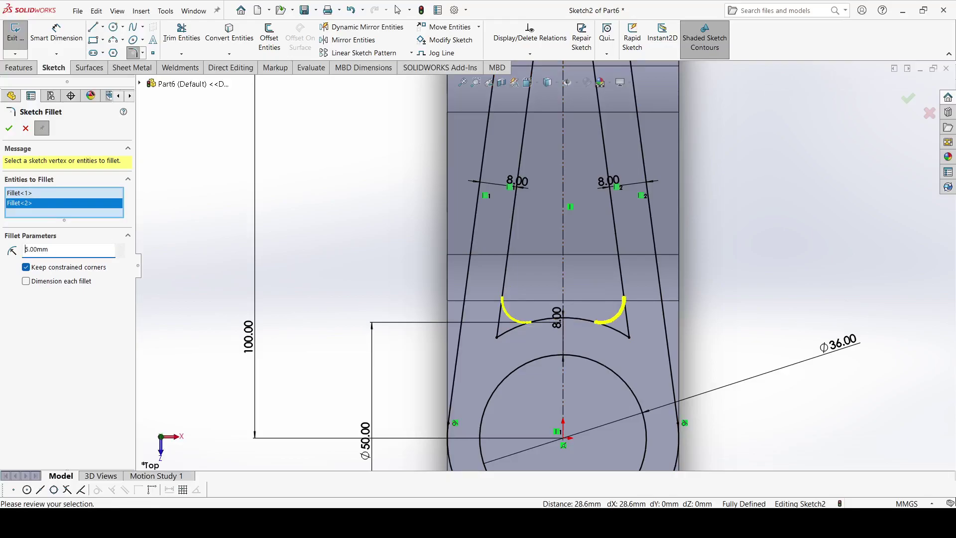
{"action": "left_click", "coordinate": [13, 129]}
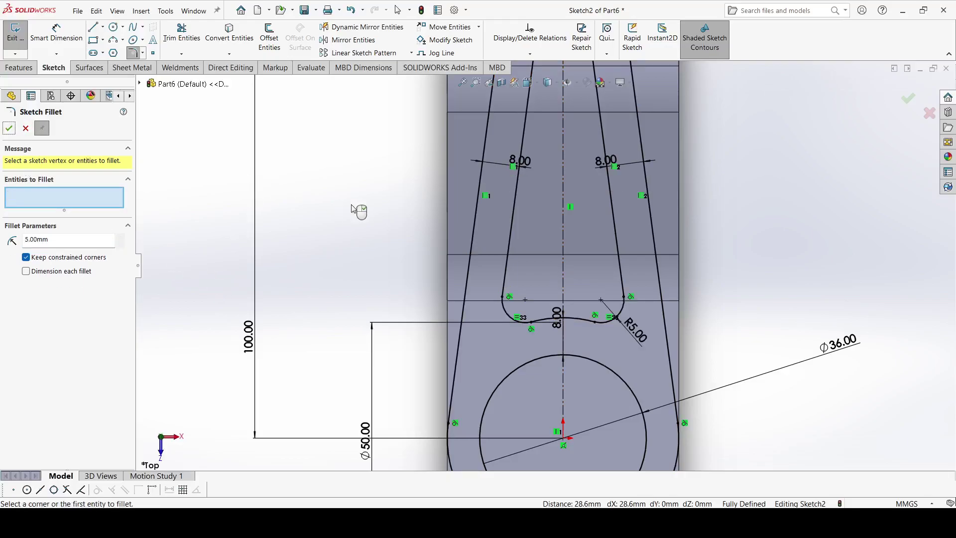
{"action": "scroll", "coordinate": [655, 348], "scroll_direction": "up", "scroll_amount": 4}
{"action": "scroll", "coordinate": [551, 305], "scroll_direction": "down", "scroll_amount": 3}
{"action": "scroll", "coordinate": [539, 323], "scroll_direction": "down", "scroll_amount": 3}
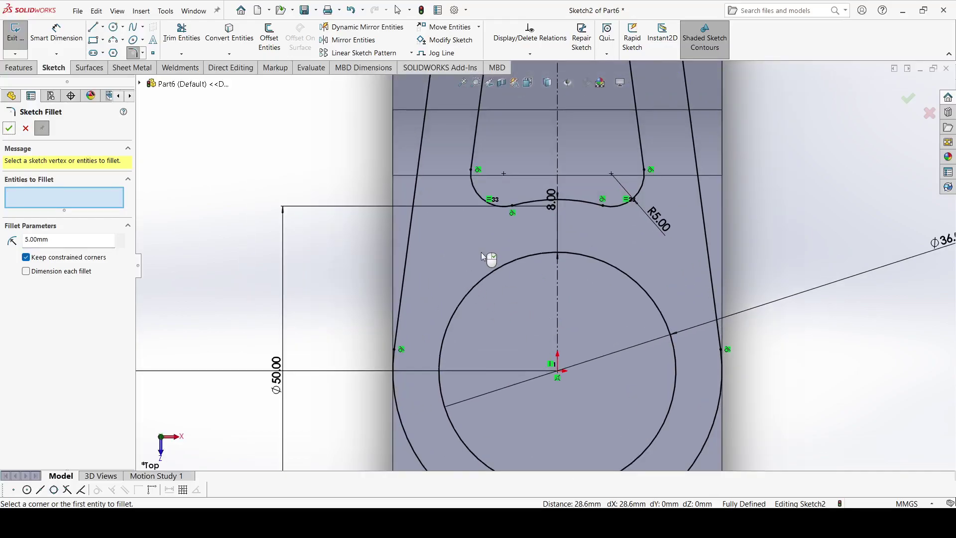
{"action": "left_click", "coordinate": [26, 129]}
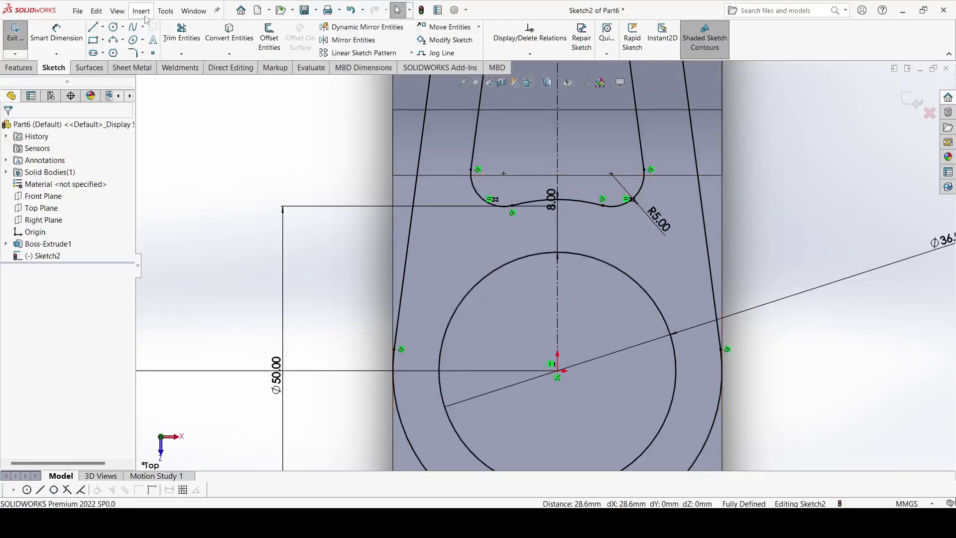
Draw a trial centerline from the circle centre, then delete it
{"action": "left_click", "coordinate": [102, 27]}
{"action": "left_click", "coordinate": [117, 51]}
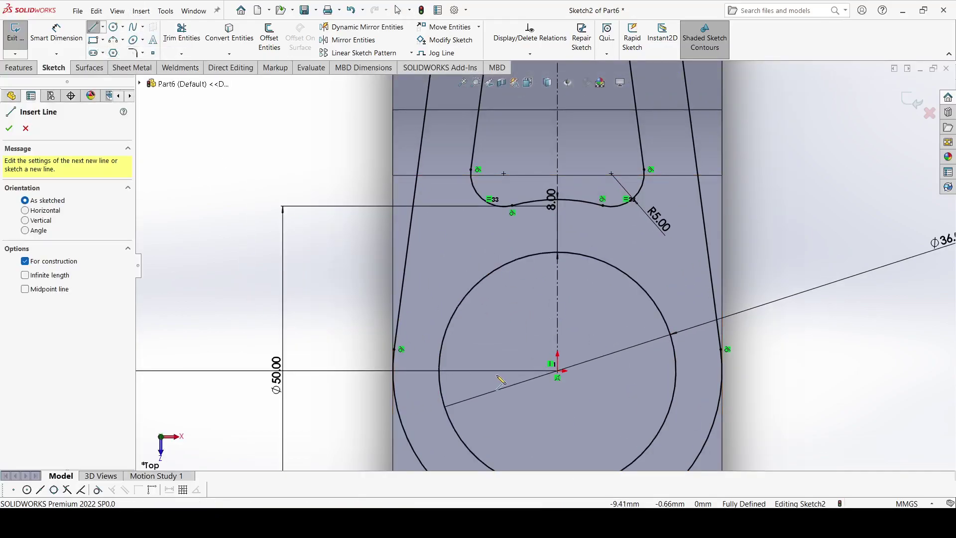
{"action": "left_click", "coordinate": [558, 371]}
{"action": "left_click", "coordinate": [469, 294]}
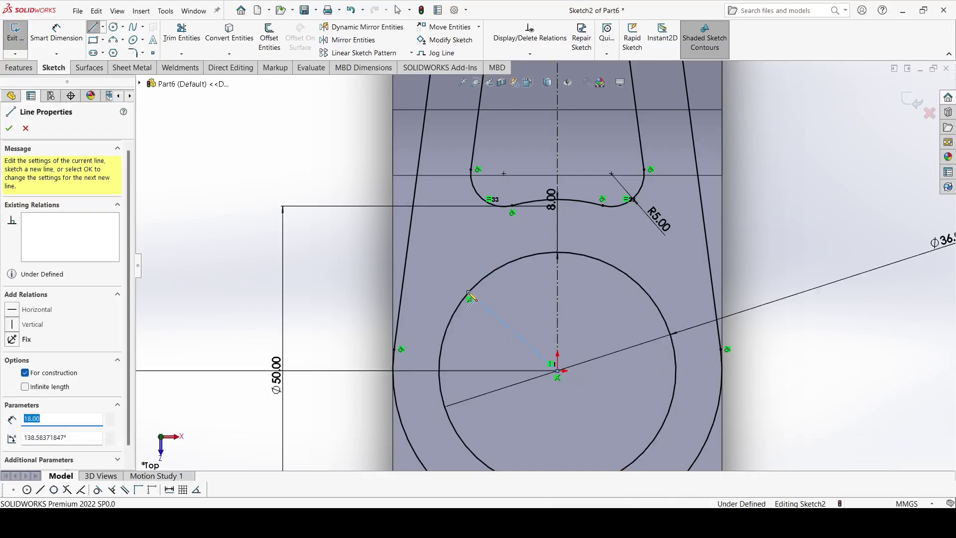
{"action": "right_click", "coordinate": [472, 295]}
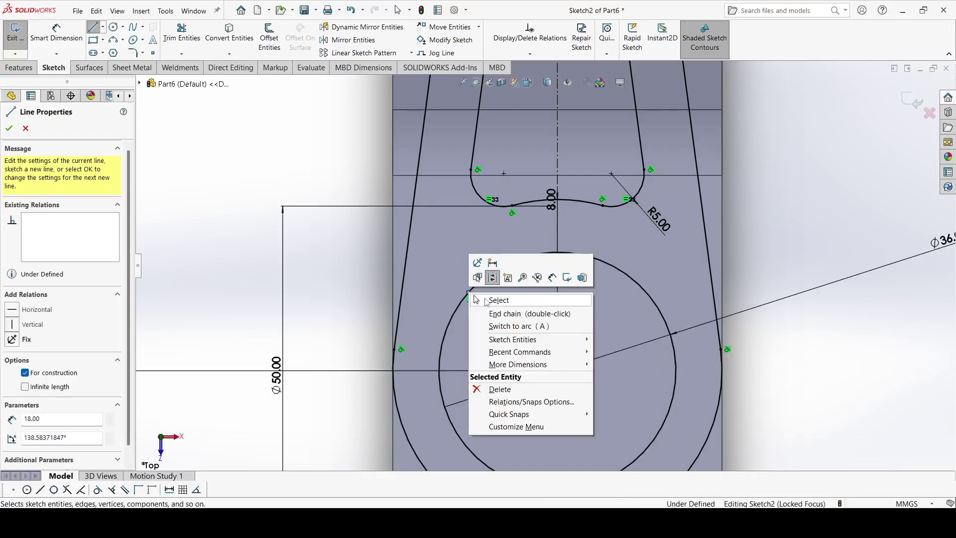
{"action": "left_click", "coordinate": [478, 299]}
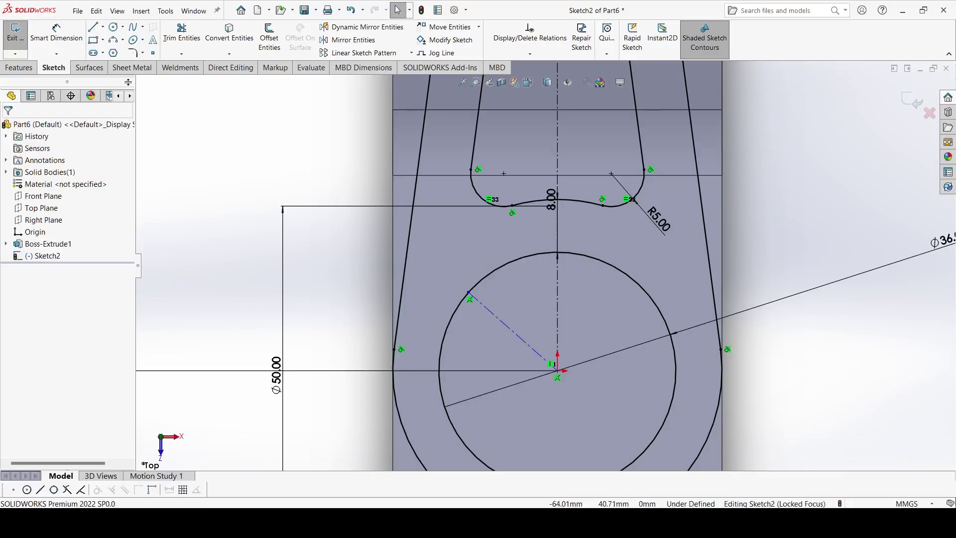
{"action": "left_click", "coordinate": [495, 317]}
{"action": "key", "text": "Delete"}
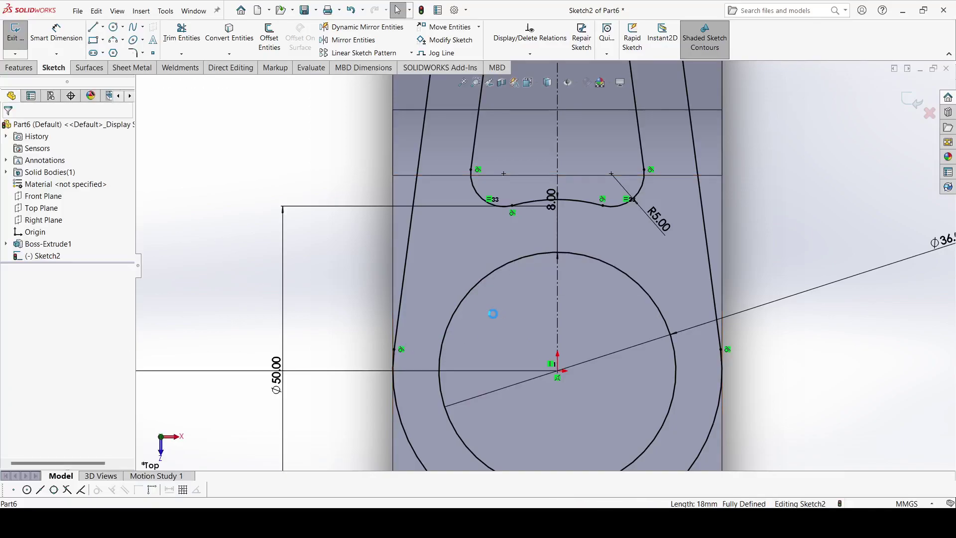
Draw a construction centerline up-left from the origin
{"action": "left_click", "coordinate": [103, 27]}
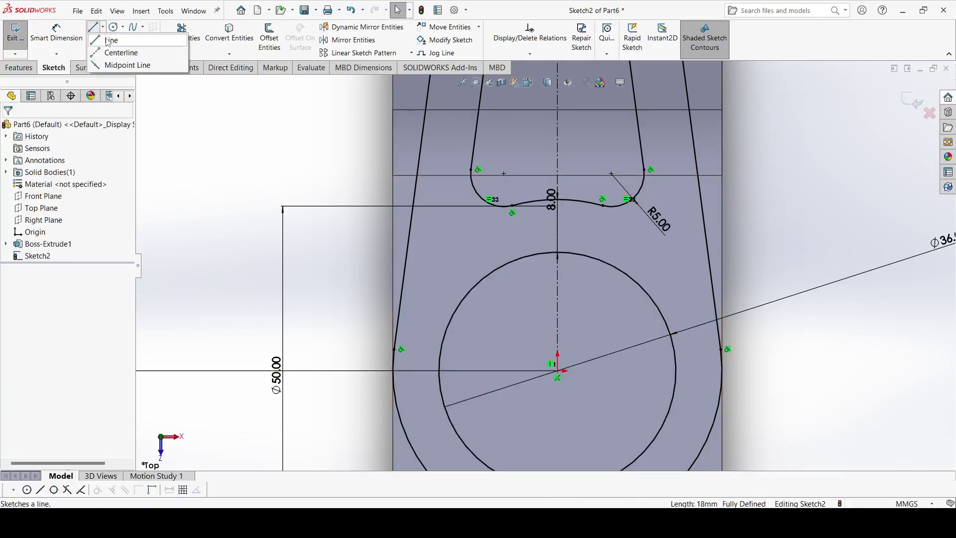
{"action": "left_click", "coordinate": [122, 52]}
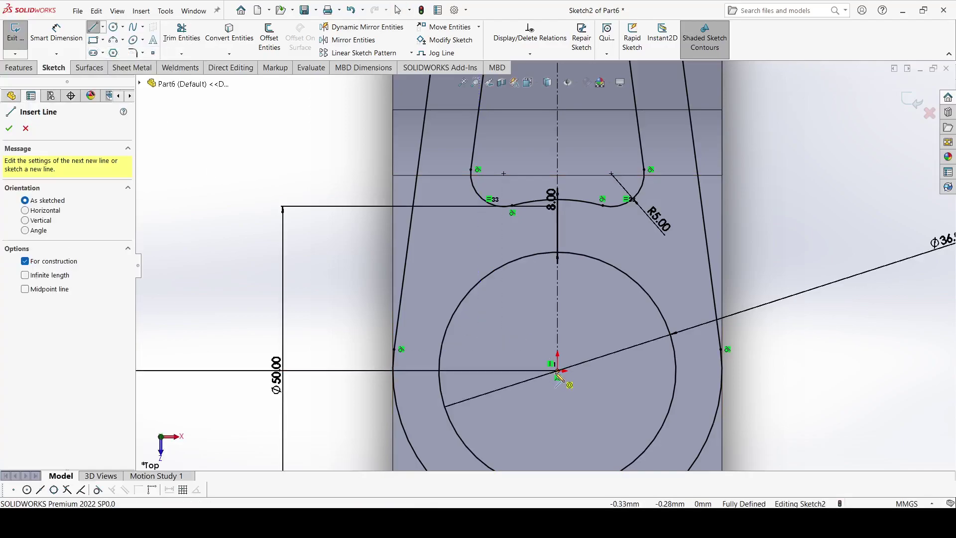
{"action": "left_click_drag", "start_coordinate": [557, 370], "coordinate": [442, 266]}
{"action": "right_click", "coordinate": [442, 265]}
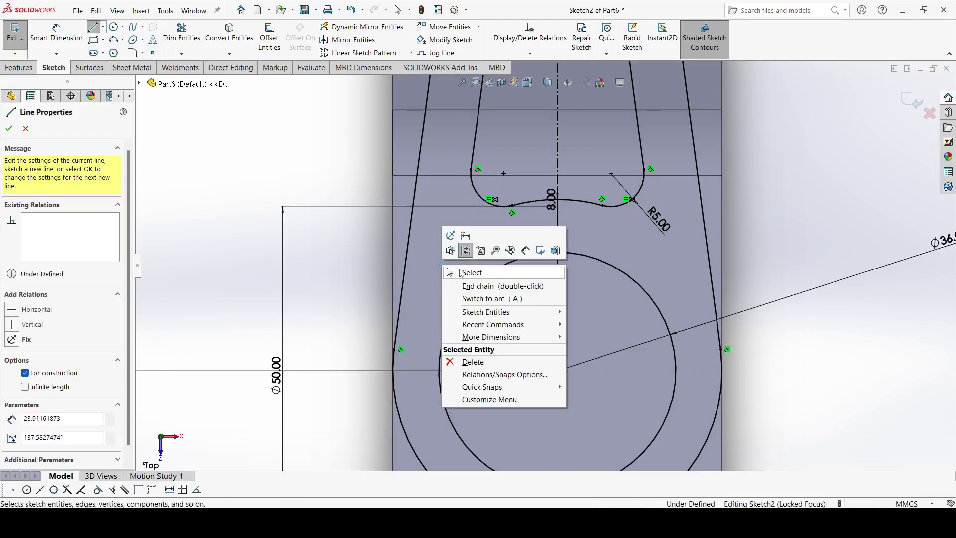
{"action": "left_click", "coordinate": [458, 271]}
Dimension the centerline 45° from the vertical axis and 22 mm long
{"action": "left_click", "coordinate": [56, 36]}
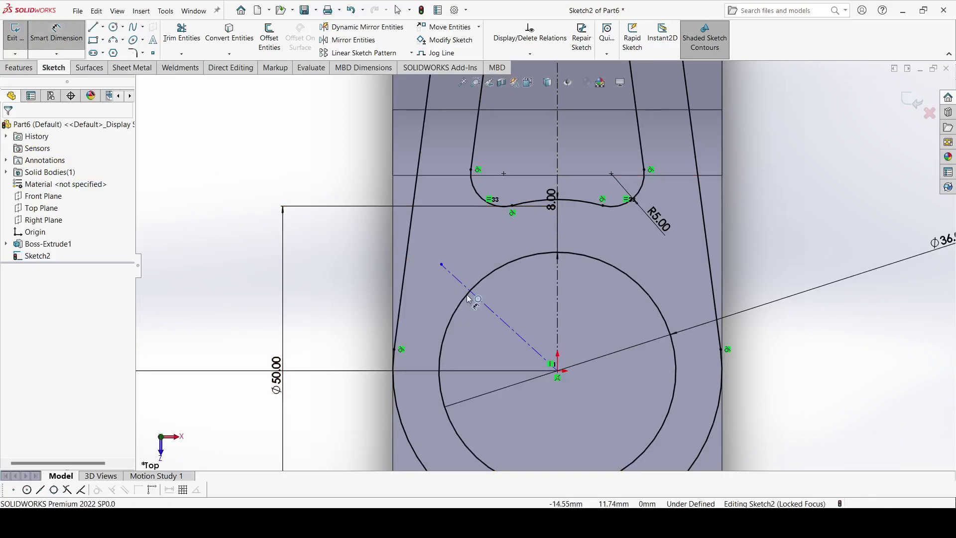
{"action": "left_click", "coordinate": [486, 306]}
{"action": "left_click", "coordinate": [557, 273]}
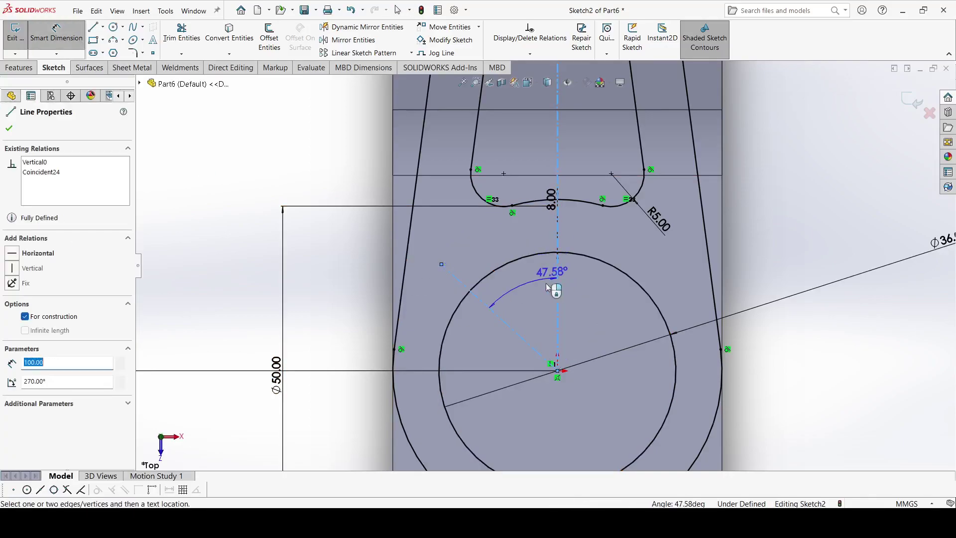
{"action": "left_click", "coordinate": [540, 288]}
{"action": "type", "text": "45"}
{"action": "key", "text": "Return"}
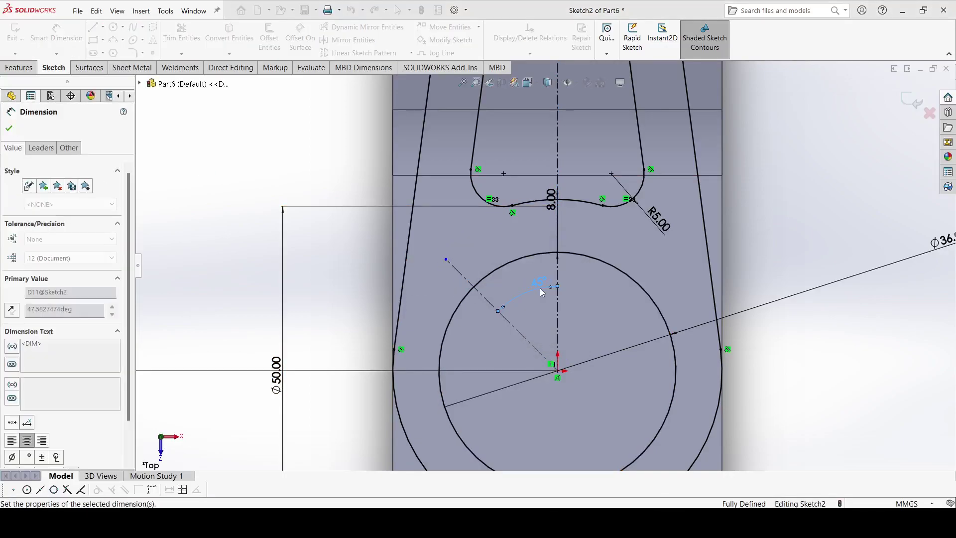
{"action": "key", "text": "Escape"}
{"action": "key", "text": "Return"}
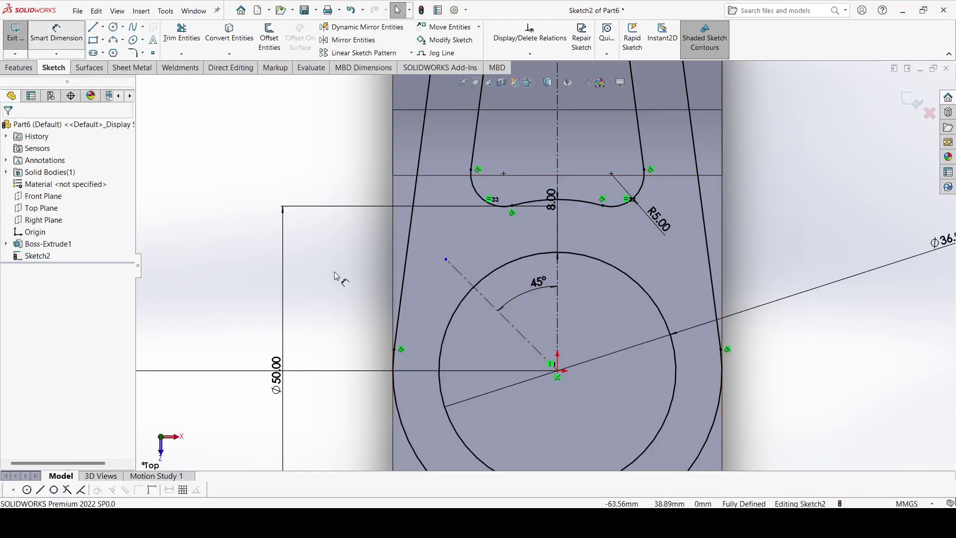
{"action": "left_click", "coordinate": [483, 298]}
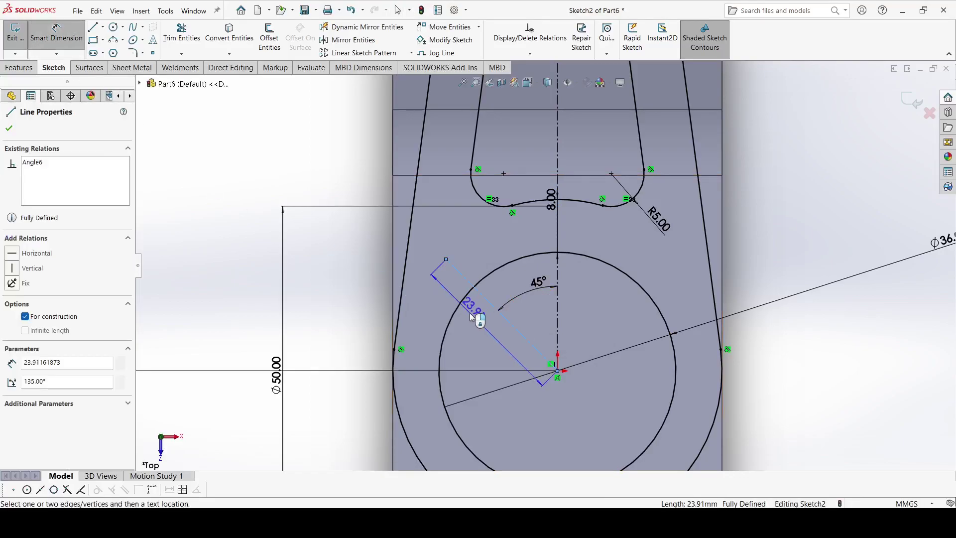
{"action": "left_click", "coordinate": [470, 313]}
{"action": "type", "text": "22"}
{"action": "key", "text": "Return"}
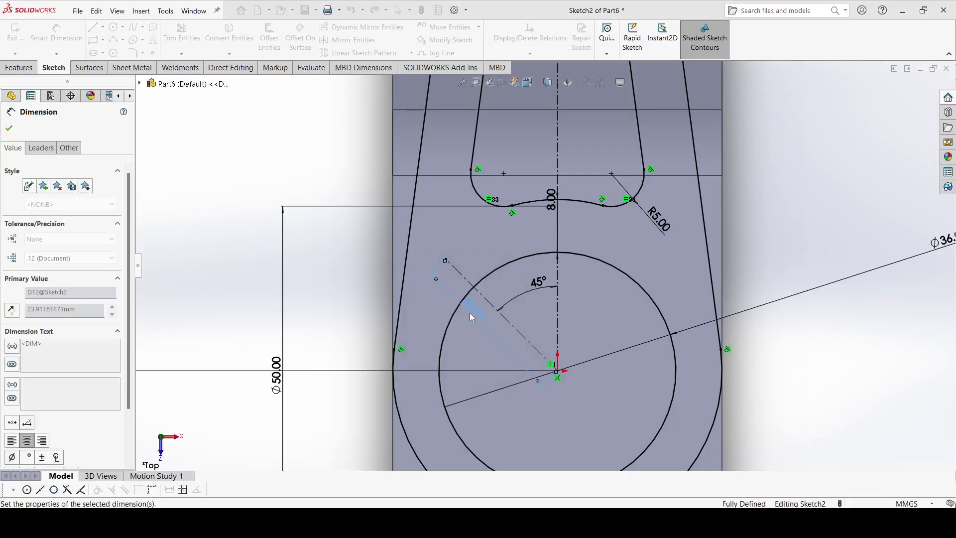
{"action": "left_click", "coordinate": [6, 131]}
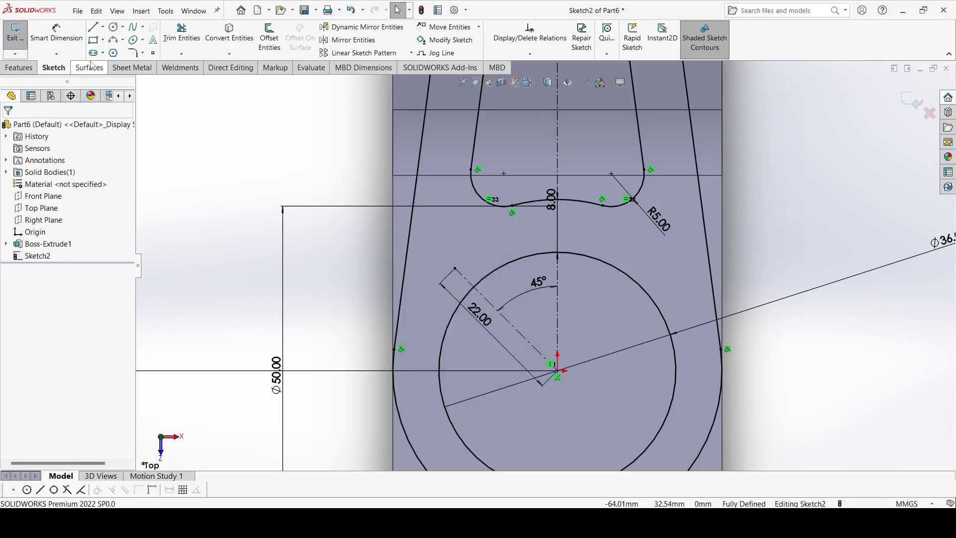
Draw a short line from near the centerline's end down to the circle
{"action": "left_click", "coordinate": [94, 29]}
{"action": "scroll", "coordinate": [429, 283], "scroll_direction": "down", "scroll_amount": 3}
{"action": "left_click", "coordinate": [441, 278]}
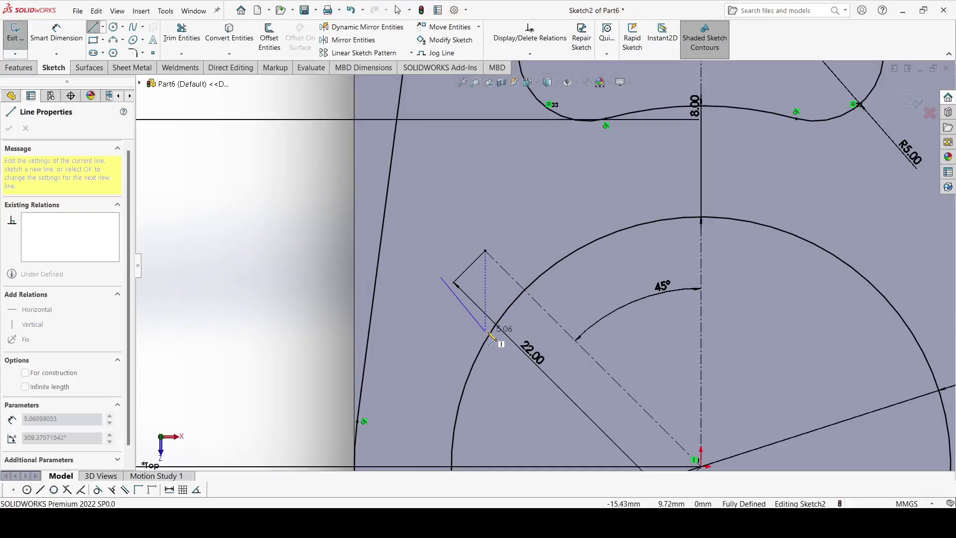
{"action": "left_click", "coordinate": [494, 329]}
{"action": "key", "text": "Escape"}
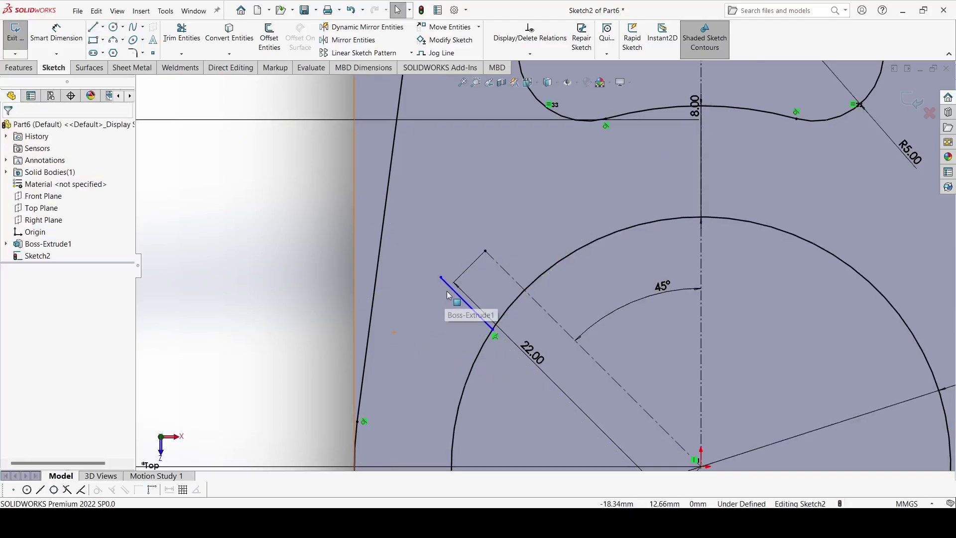
Make the short line parallel to the centerline, then sketch the keyway's top edge and far side
{"action": "left_click", "coordinate": [448, 294]}
{"action": "left_click", "coordinate": [511, 277], "text": "ctrl"}
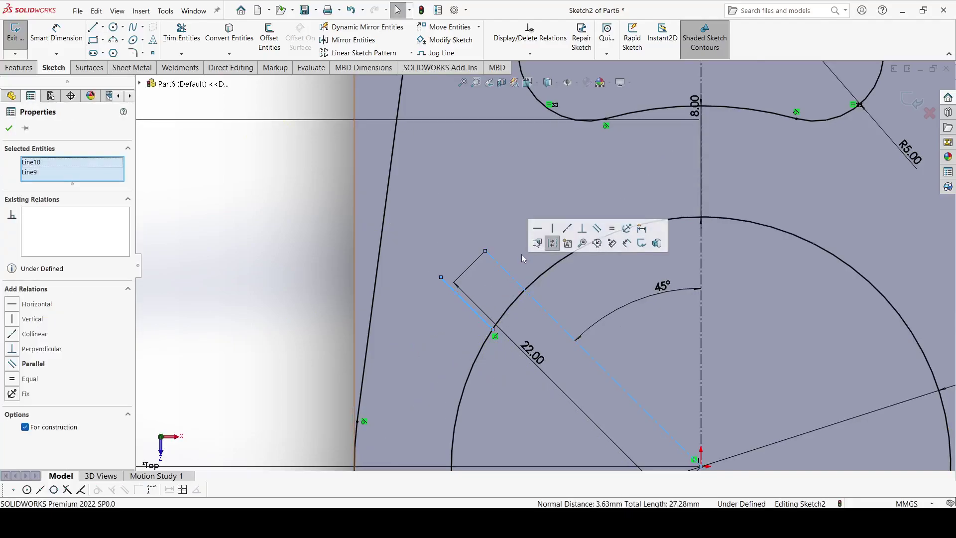
{"action": "left_click", "coordinate": [597, 228]}
{"action": "left_click", "coordinate": [262, 266]}
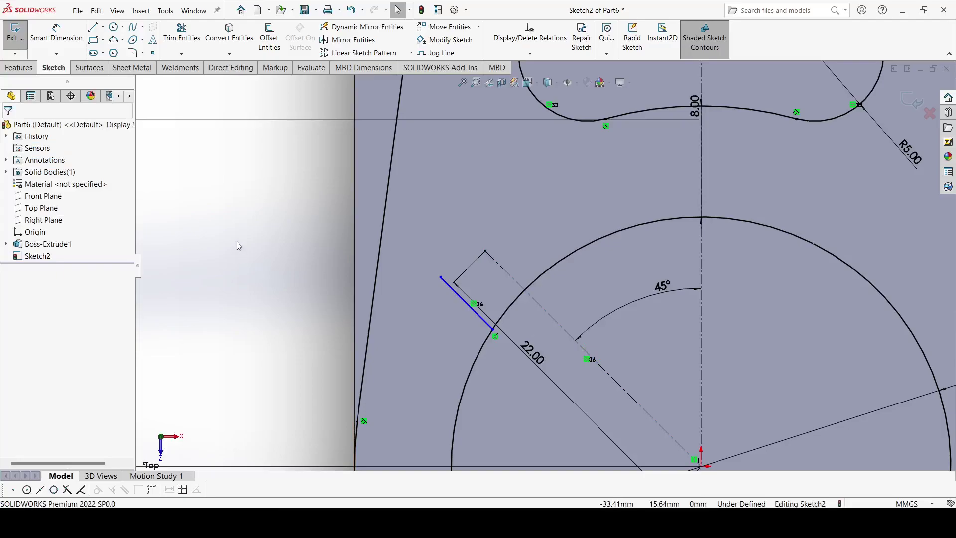
{"action": "left_click", "coordinate": [441, 277]}
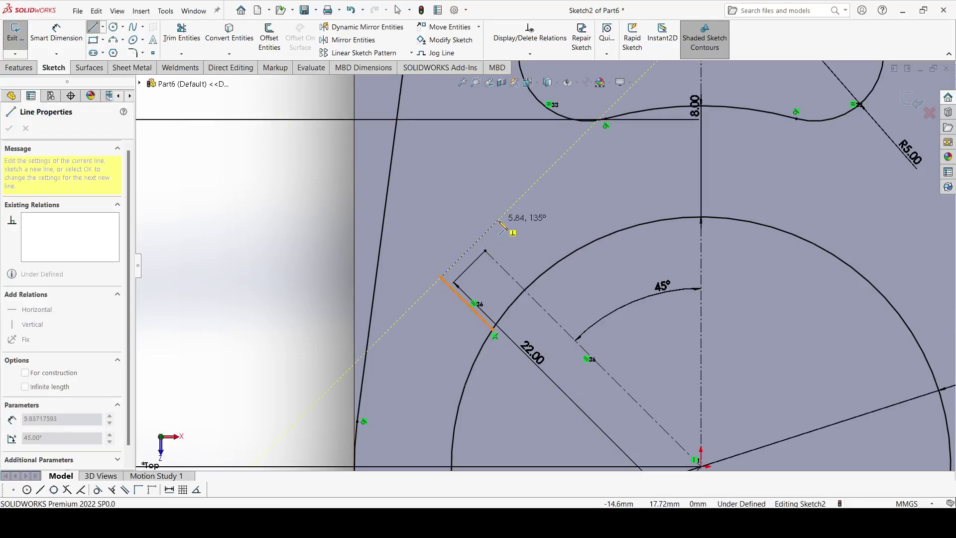
{"action": "left_click", "coordinate": [498, 219]}
{"action": "left_click", "coordinate": [548, 270]}
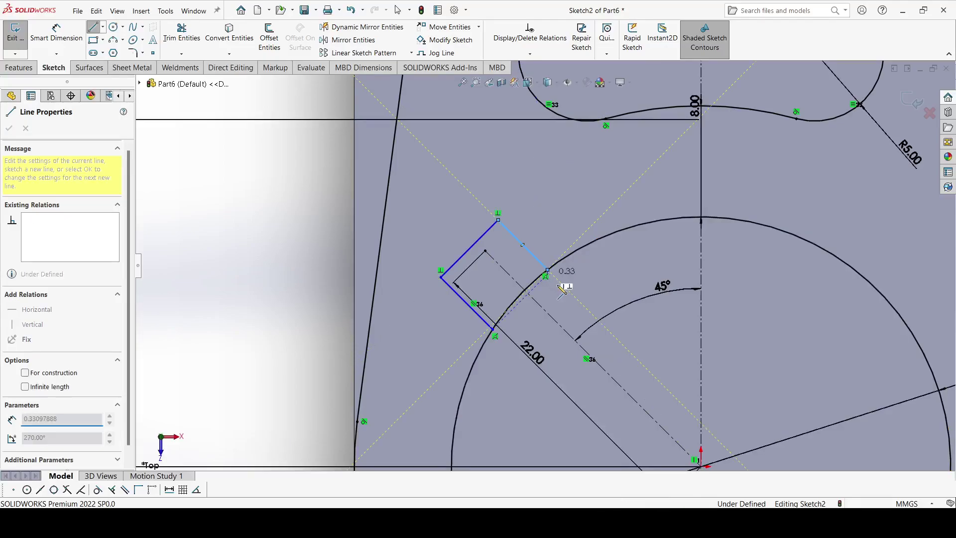
{"action": "key", "text": "Escape"}
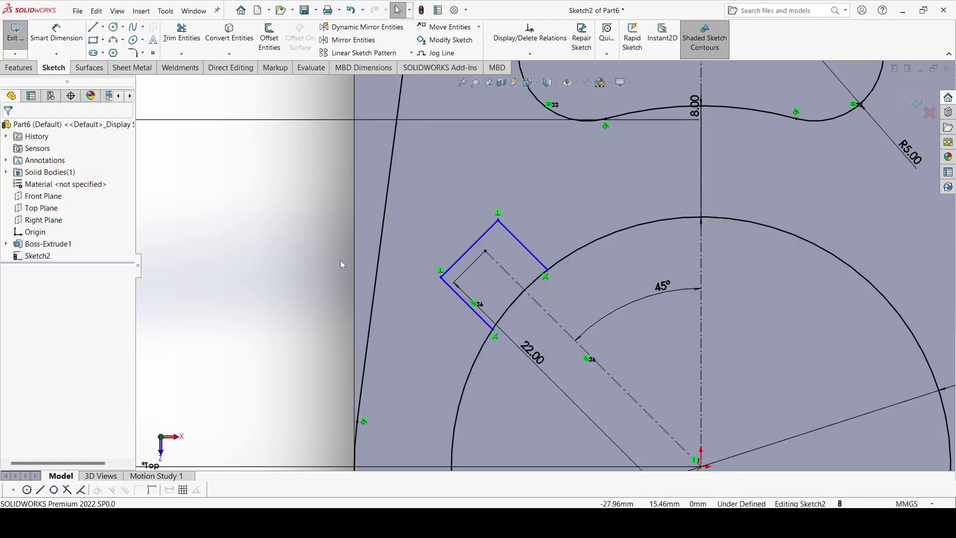
Make the two keyway sides equal and pull the top edge outward
{"action": "left_click", "coordinate": [457, 298]}
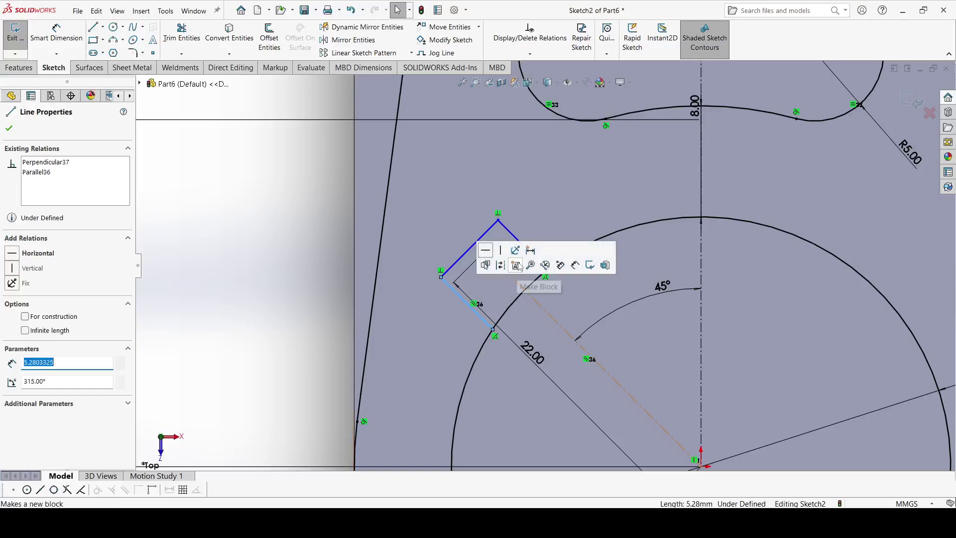
{"action": "left_click", "coordinate": [523, 244], "text": "ctrl"}
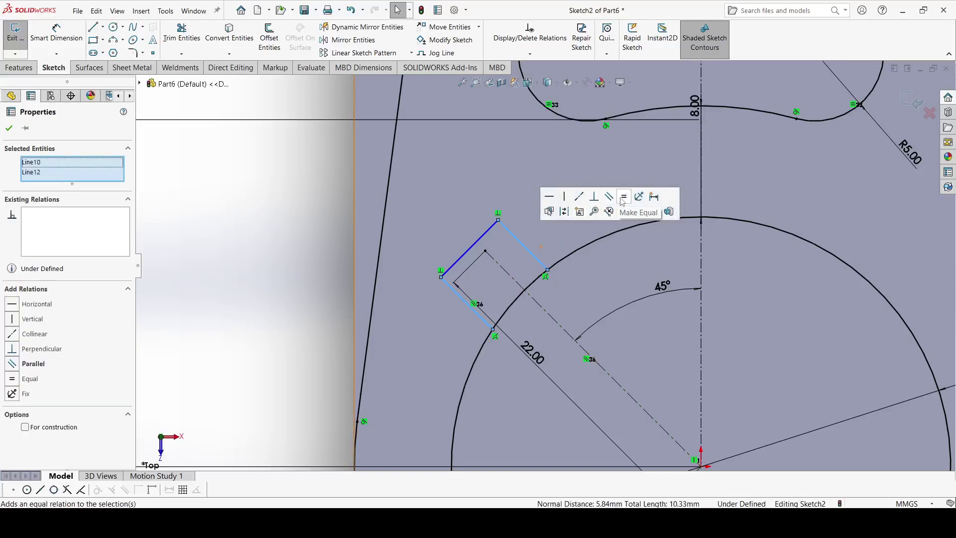
{"action": "left_click", "coordinate": [625, 196]}
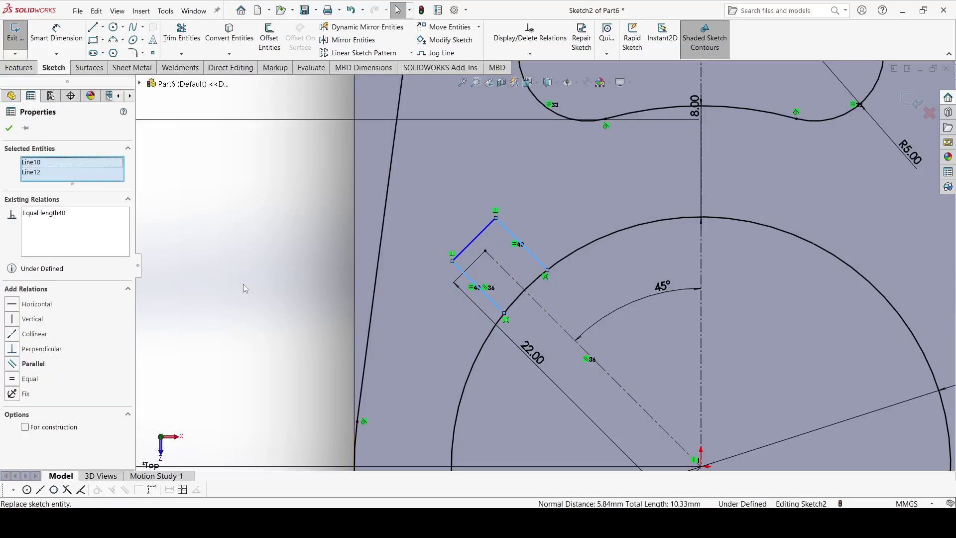
{"action": "left_click", "coordinate": [264, 307]}
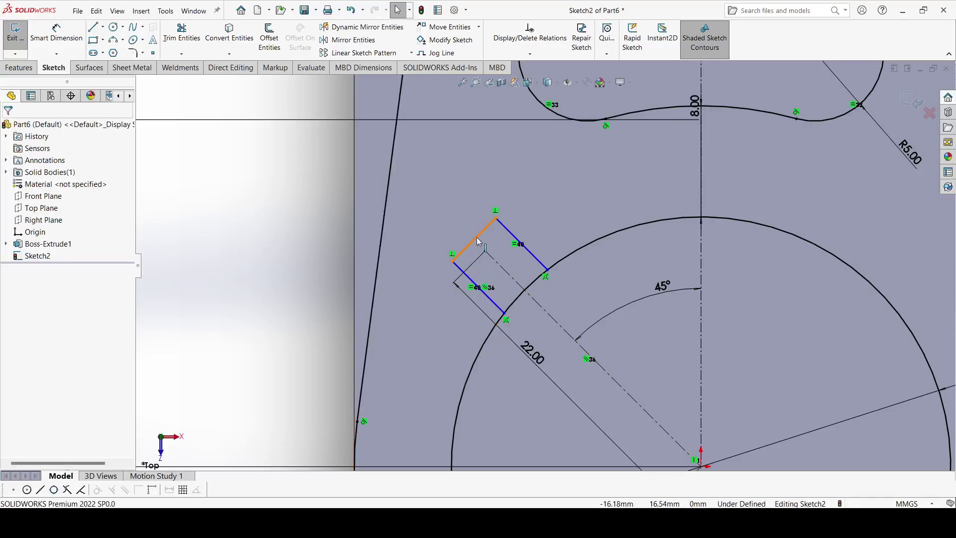
{"action": "left_click_drag", "start_coordinate": [478, 235], "coordinate": [486, 251]}
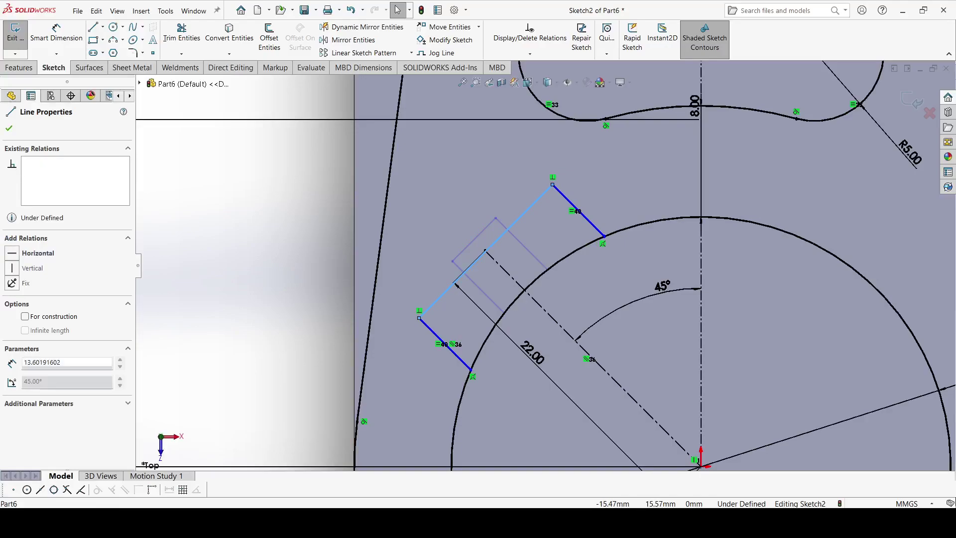
{"action": "left_click", "coordinate": [182, 316]}
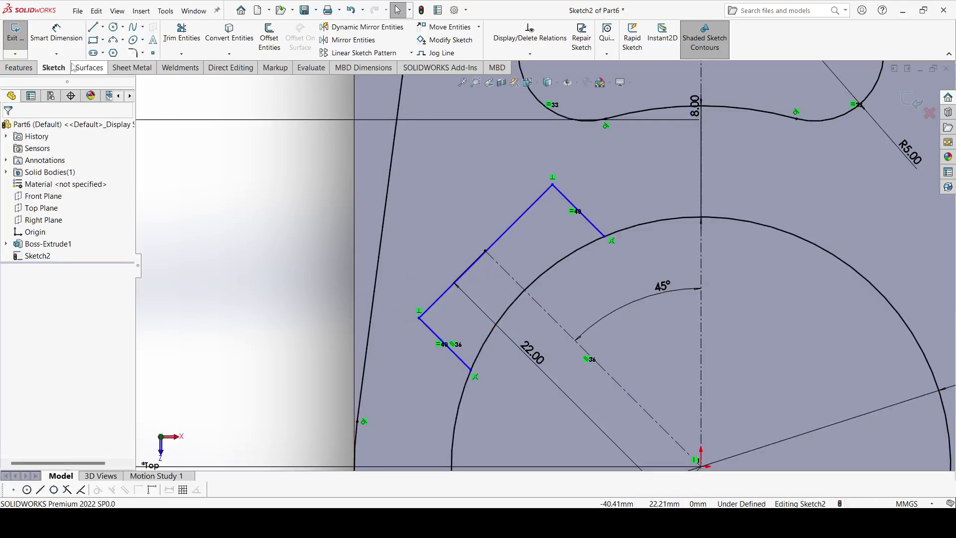
{"action": "left_click", "coordinate": [58, 31]}
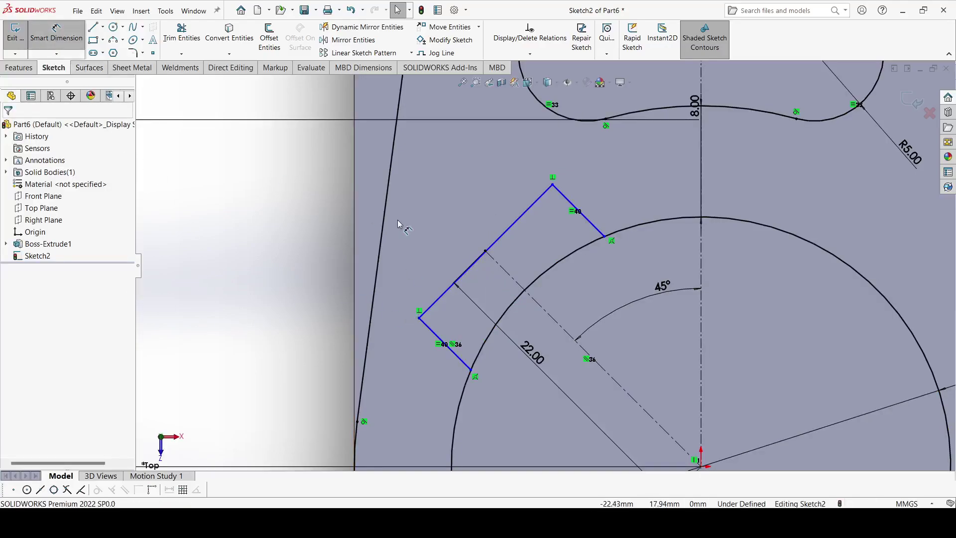
Dimension the key slot's top edge to 10 mm
{"action": "left_click", "coordinate": [476, 218]}
{"action": "type", "text": "10"}
{"action": "key", "text": "Return"}
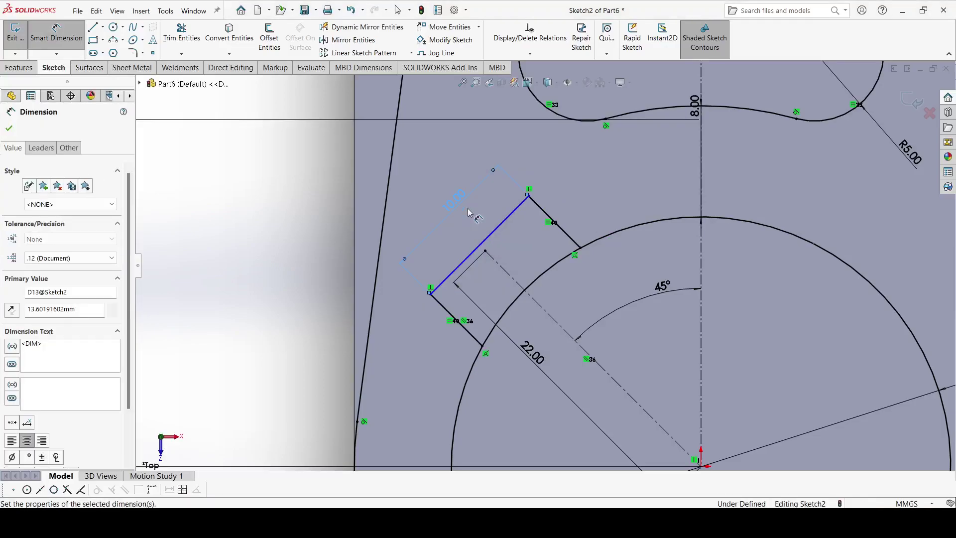
{"action": "scroll", "coordinate": [489, 273], "scroll_direction": "down", "scroll_amount": 1}
{"action": "key", "text": "Escape"}
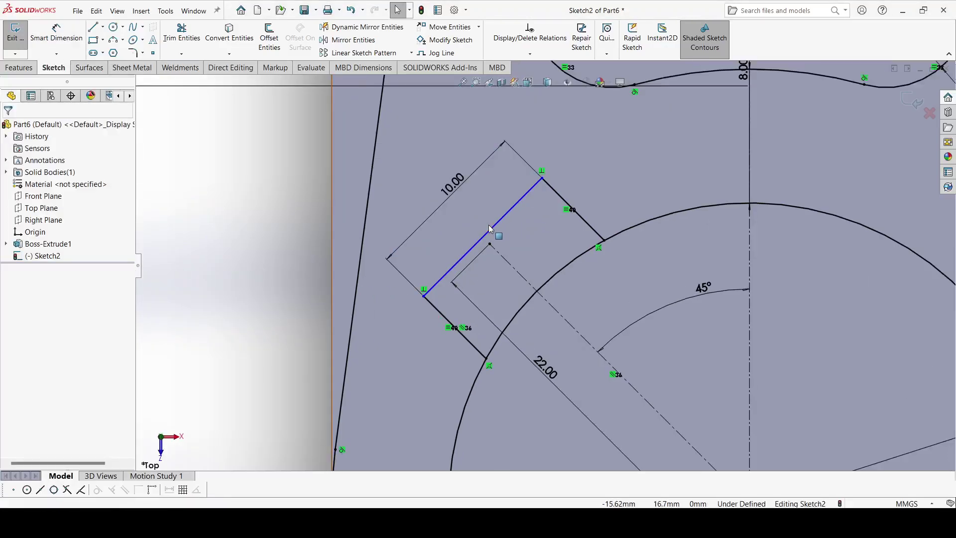
Make the top edge's midpoint coincident with the centerline end and trim the arc inside the slot
{"action": "left_click", "coordinate": [483, 241]}
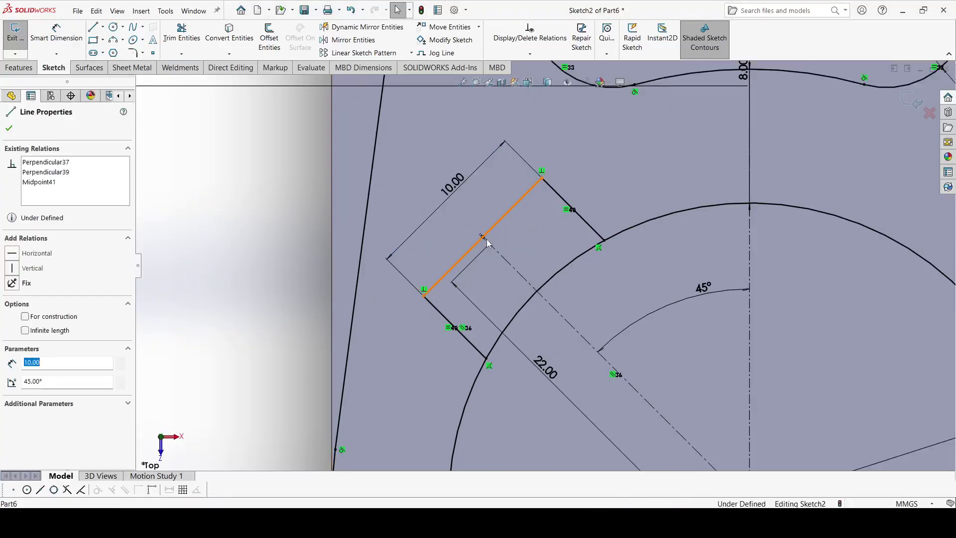
{"action": "left_click", "coordinate": [490, 244]}
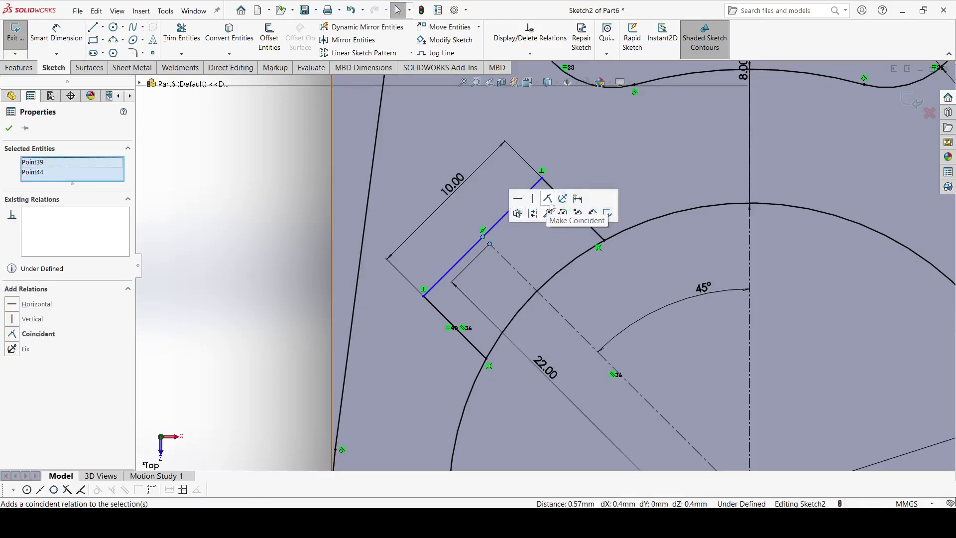
{"action": "left_click", "coordinate": [548, 198]}
{"action": "left_click", "coordinate": [254, 267]}
{"action": "key", "text": "f"}
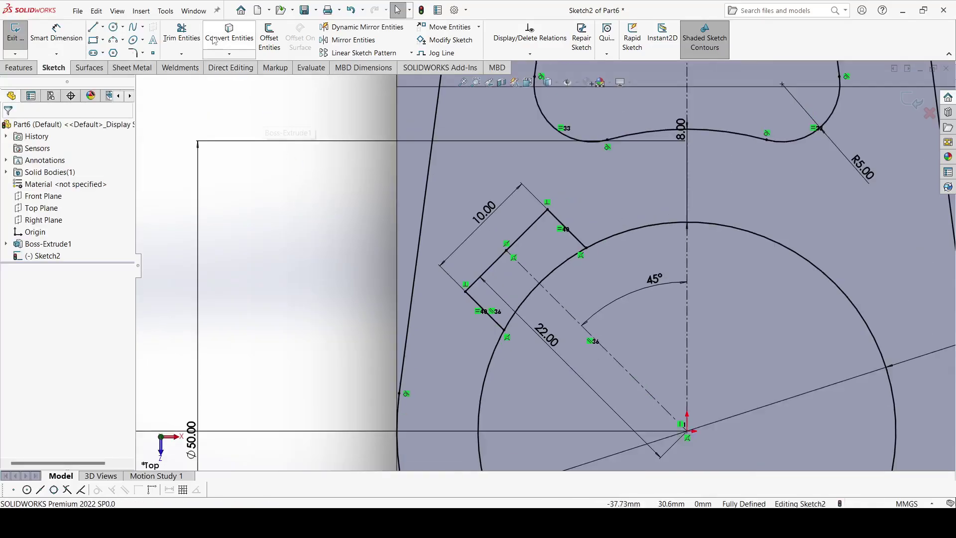
{"action": "left_click", "coordinate": [182, 32]}
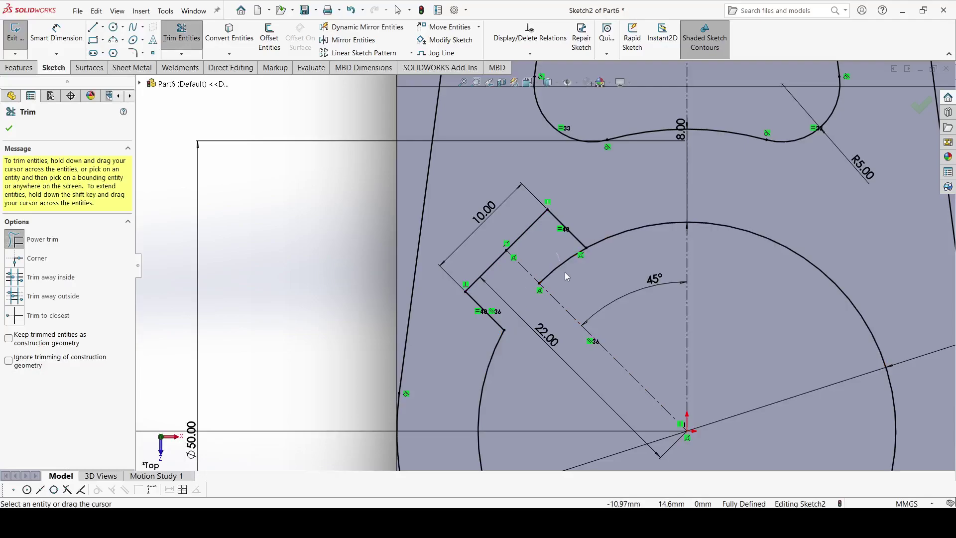
{"action": "left_click", "coordinate": [9, 129]}
{"action": "key", "text": "f"}
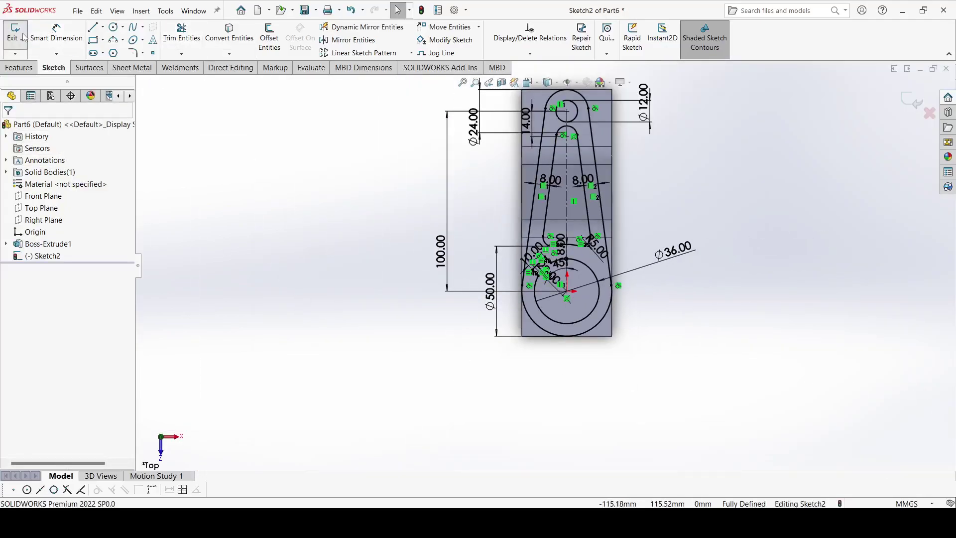
Extrude-cut the four outer Sketch2 regions with Flip side to cut, Through All - Both
{"action": "left_click", "coordinate": [19, 67]}
{"action": "left_click", "coordinate": [171, 33]}
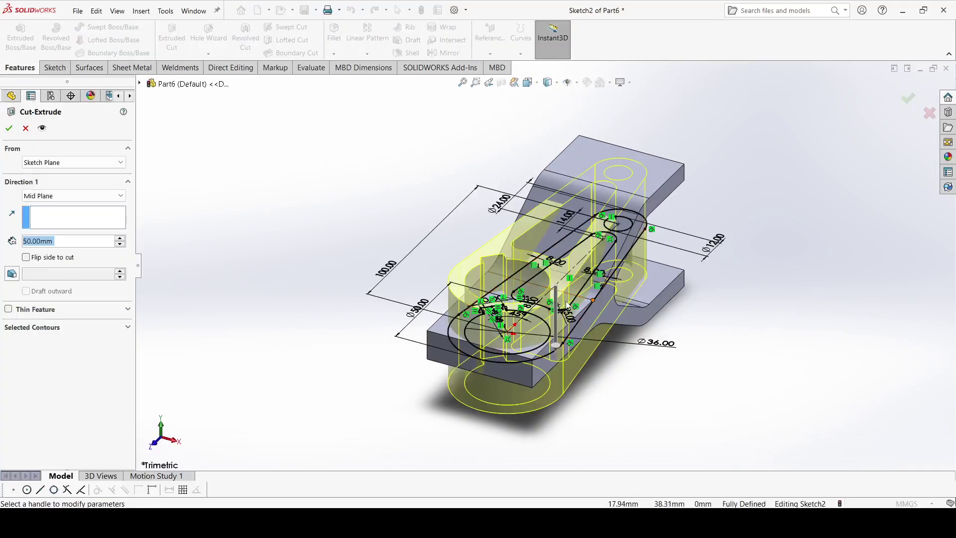
{"action": "left_click", "coordinate": [68, 329]}
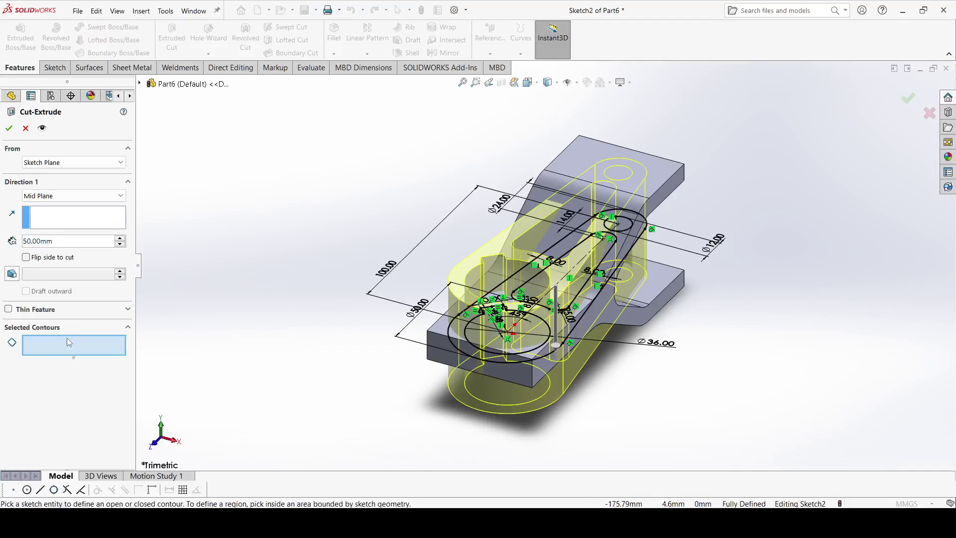
{"action": "left_click", "coordinate": [534, 358]}
{"action": "mouse_move", "coordinate": [568, 325]}
{"action": "middle_mouse_down"}
{"action": "mouse_move", "coordinate": [528, 299]}
{"action": "mouse_move", "coordinate": [623, 256]}
{"action": "middle_mouse_up"}
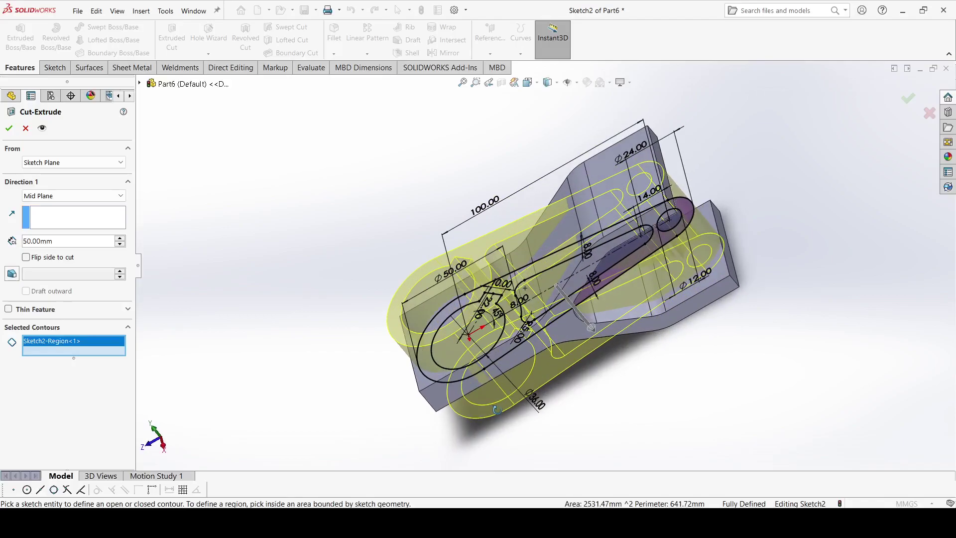
{"action": "left_click", "coordinate": [629, 247]}
{"action": "left_click", "coordinate": [671, 227]}
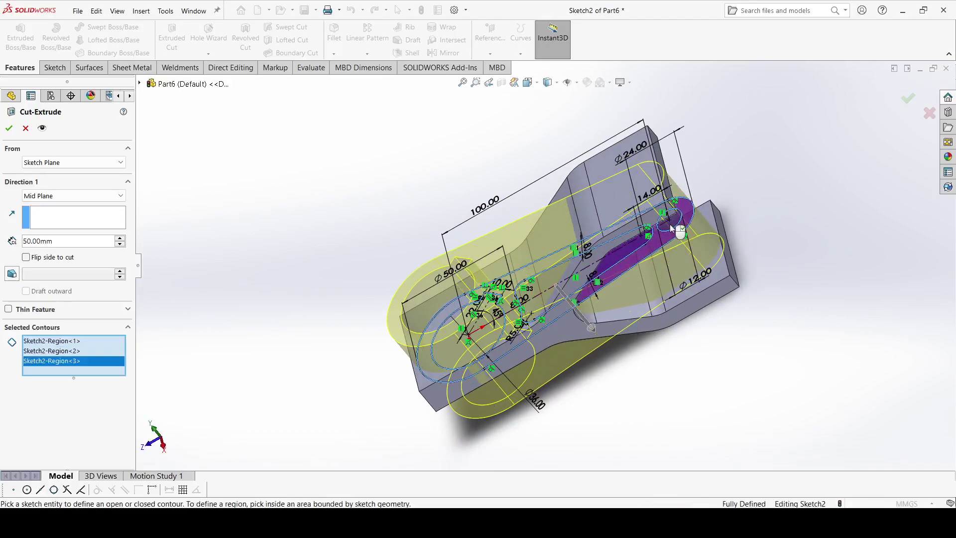
{"action": "left_click", "coordinate": [455, 355]}
{"action": "mouse_move", "coordinate": [454, 355]}
{"action": "middle_mouse_down"}
{"action": "mouse_move", "coordinate": [482, 359]}
{"action": "mouse_move", "coordinate": [503, 378]}
{"action": "middle_mouse_up"}
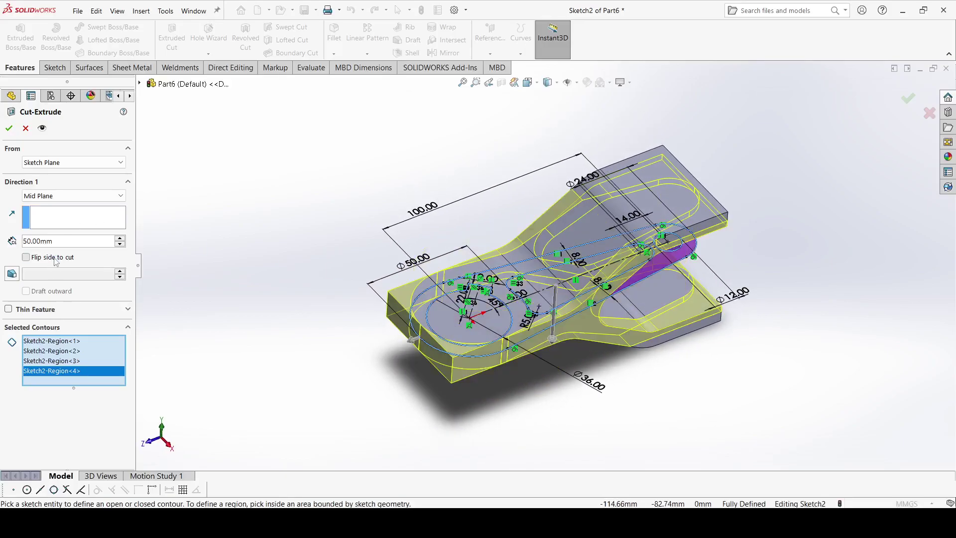
{"action": "left_click", "coordinate": [64, 196]}
{"action": "left_click", "coordinate": [50, 224]}
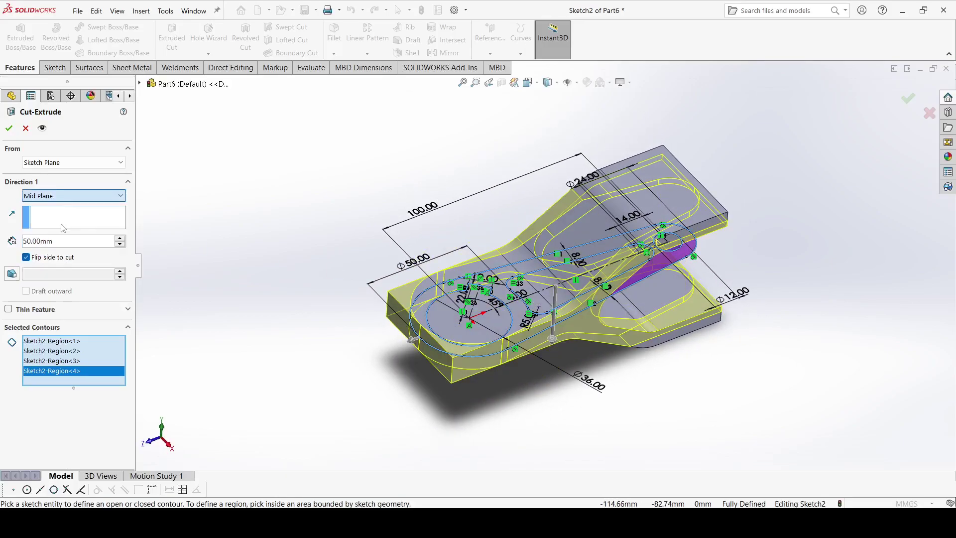
{"action": "left_click", "coordinate": [9, 128]}
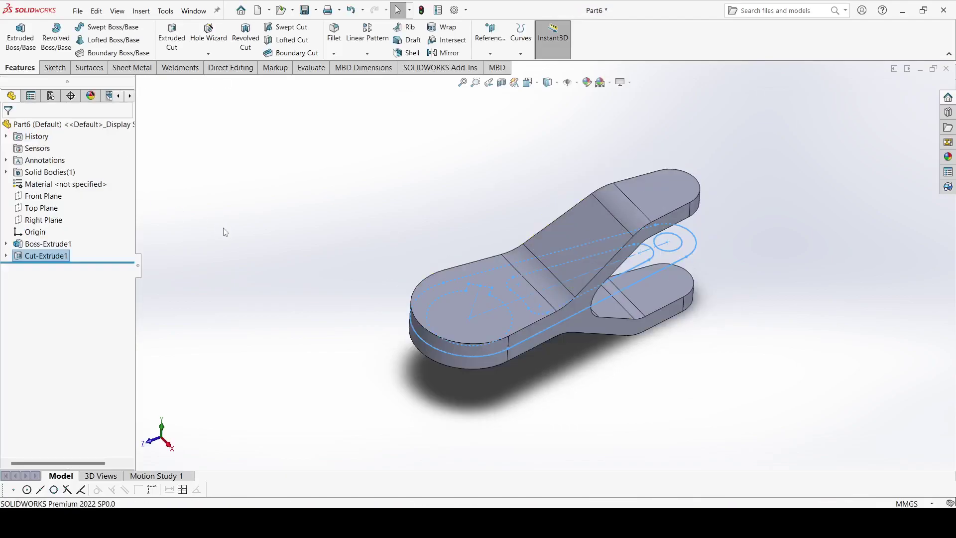
Cut the keyed boss hole, arm slot and small end hole from Sketch2, Through All - Both
{"action": "left_click", "coordinate": [171, 35]}
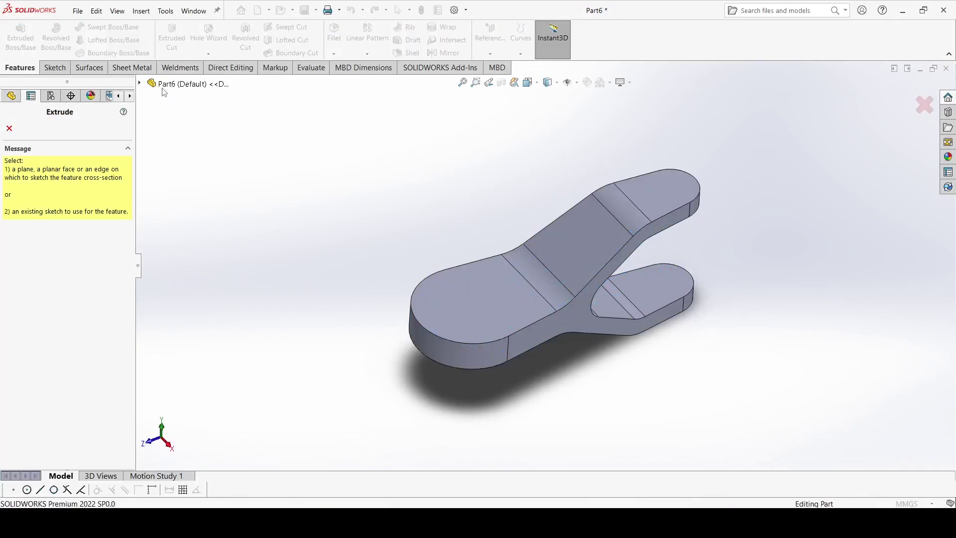
{"action": "left_click", "coordinate": [151, 214]}
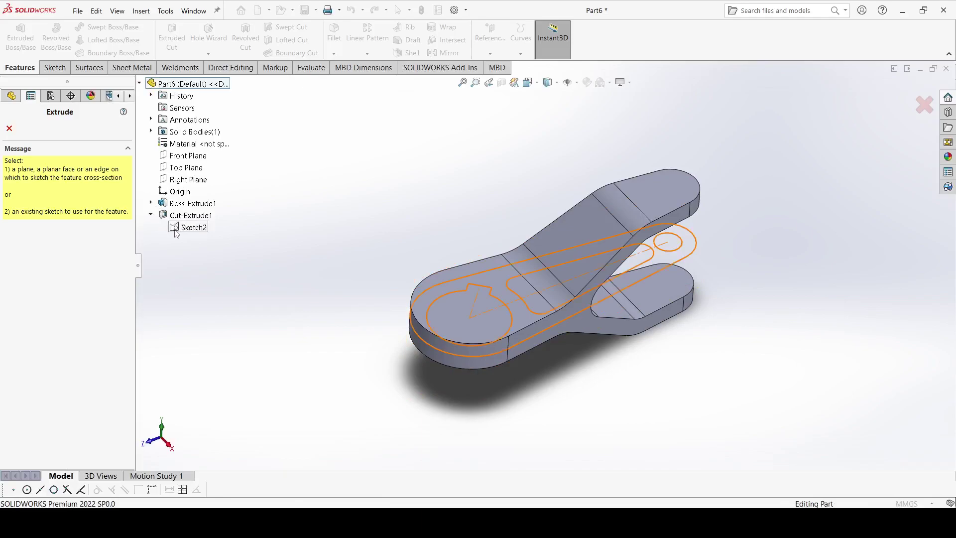
{"action": "left_click", "coordinate": [188, 227]}
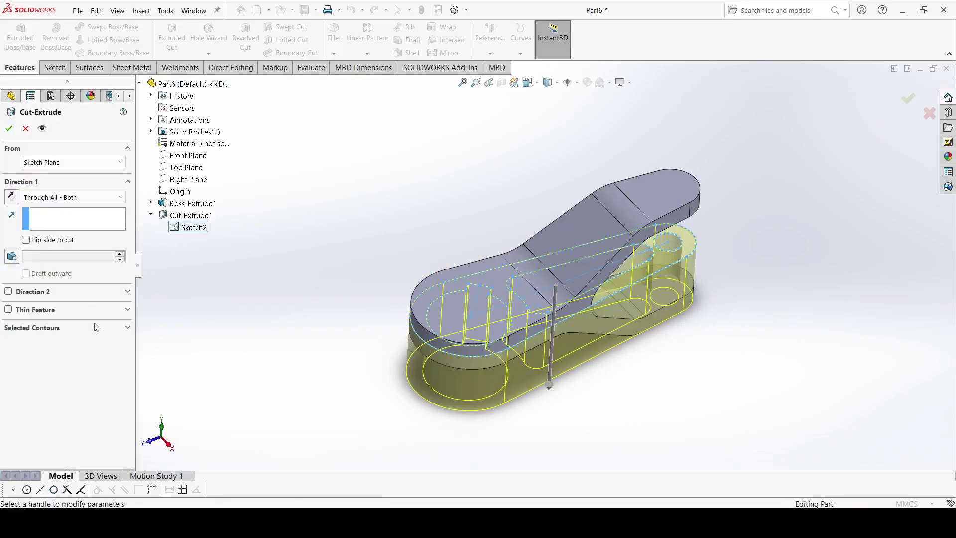
{"action": "left_click", "coordinate": [74, 329]}
{"action": "right_click", "coordinate": [78, 341]}
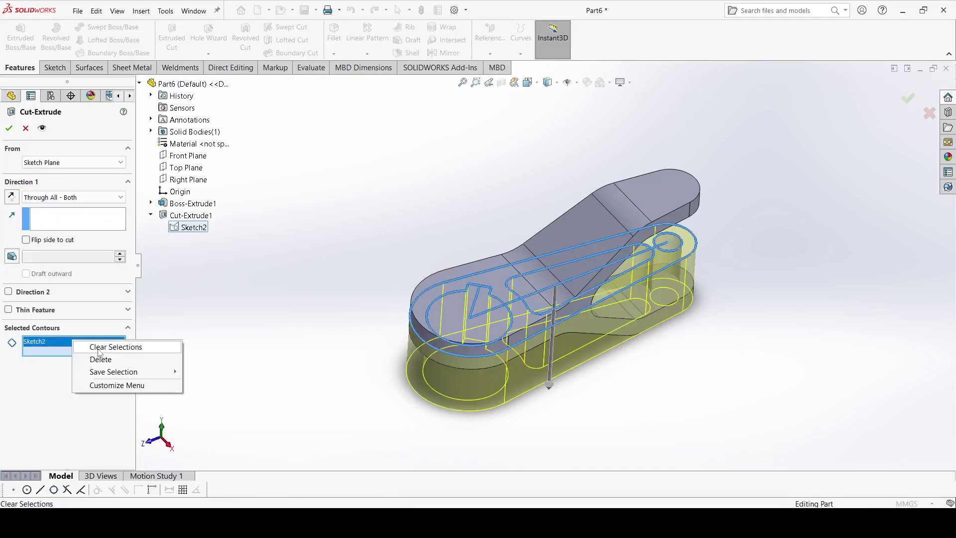
{"action": "left_click", "coordinate": [100, 346]}
{"action": "left_click", "coordinate": [450, 314]}
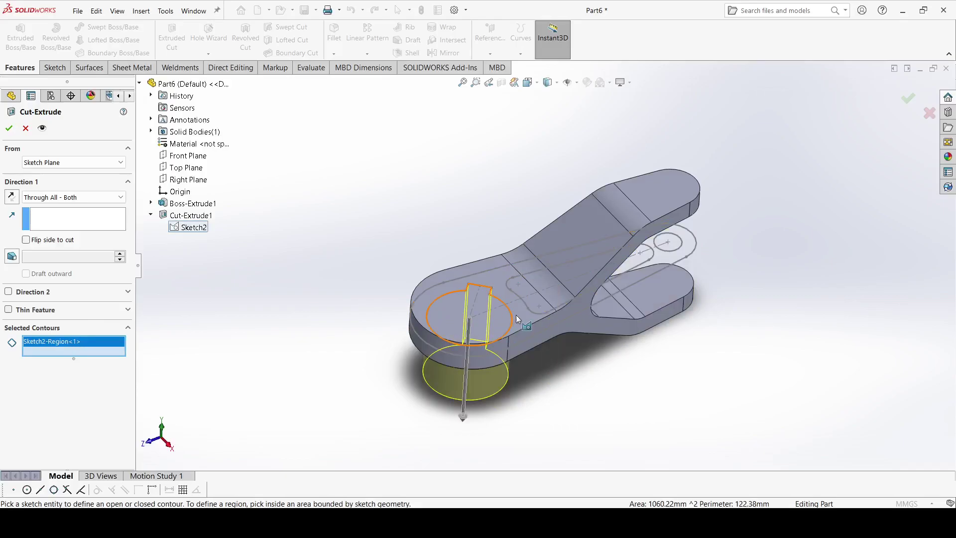
{"action": "left_click", "coordinate": [650, 255]}
{"action": "left_click", "coordinate": [669, 244]}
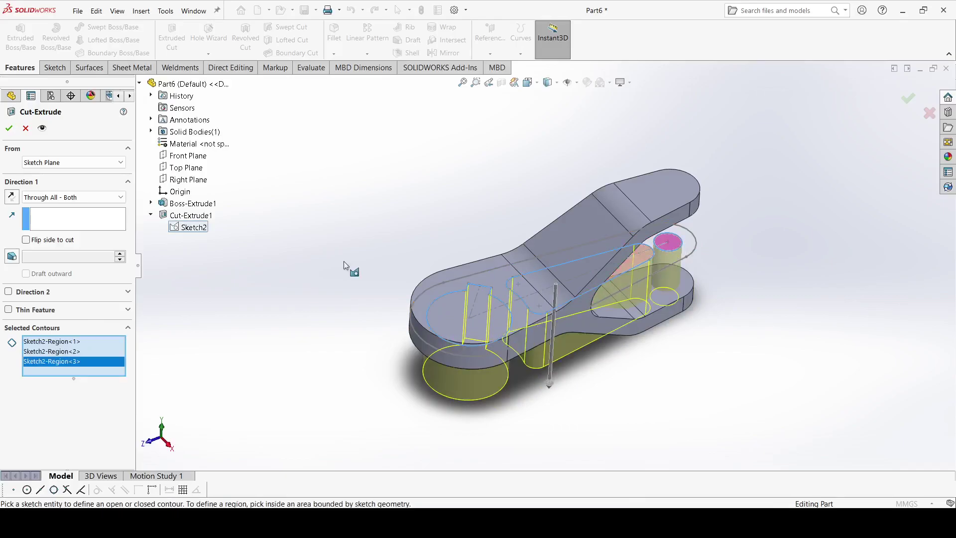
{"action": "left_click", "coordinate": [108, 201]}
{"action": "left_click", "coordinate": [80, 225]}
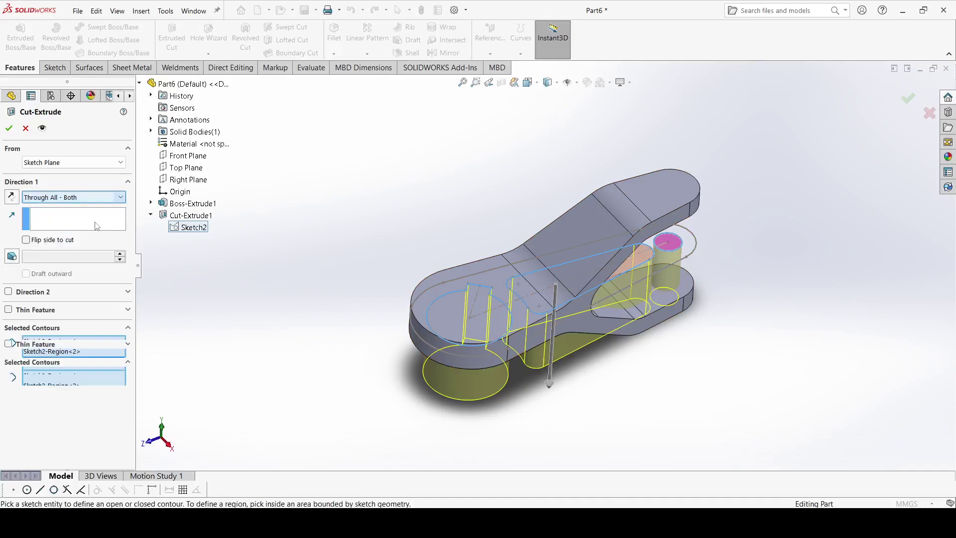
{"action": "left_click", "coordinate": [8, 126]}
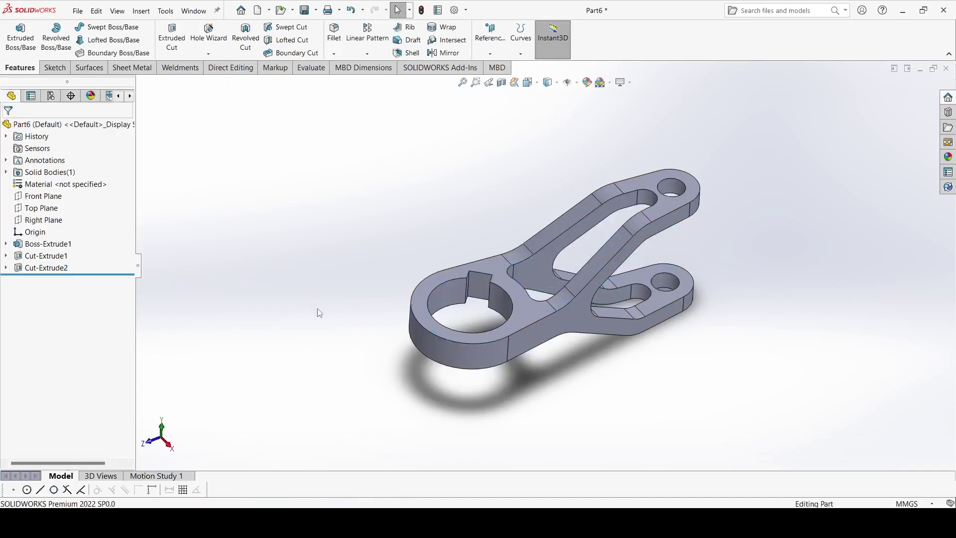
Give the lever's solid body a yellow appearance and show it in isometric view
{"action": "middle_click_drag", "start_coordinate": [318, 309], "coordinate": [294, 319]}
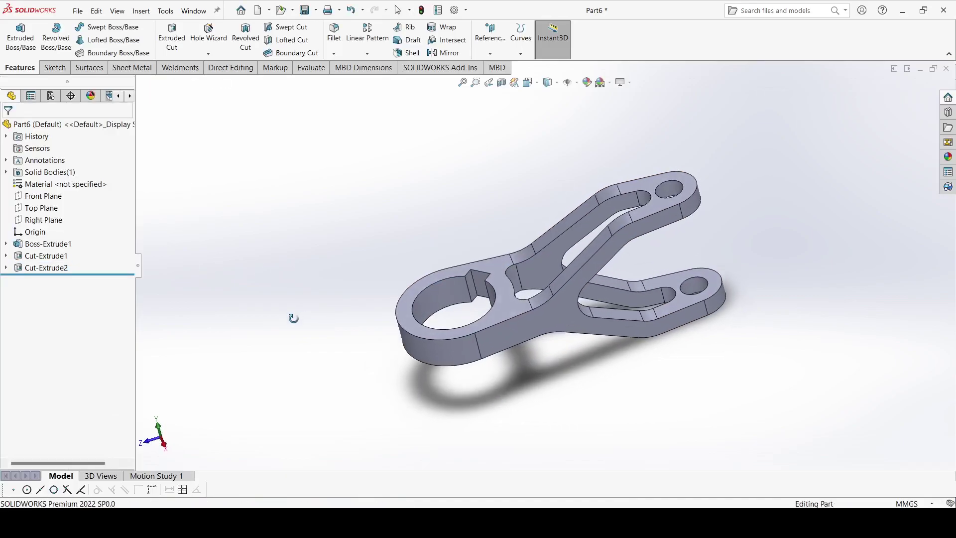
{"action": "left_click", "coordinate": [6, 172]}
{"action": "left_click", "coordinate": [55, 185]}
{"action": "left_click", "coordinate": [111, 171]}
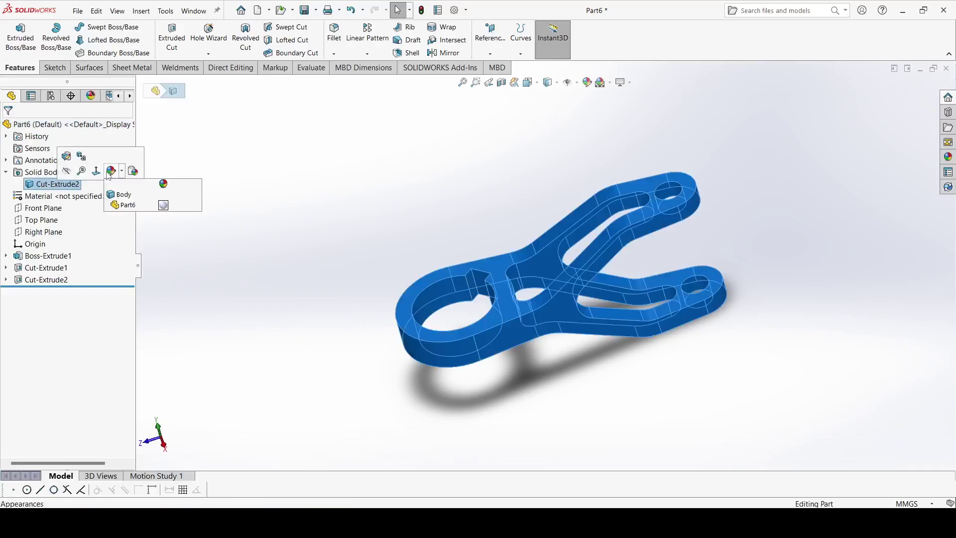
{"action": "left_click", "coordinate": [124, 200]}
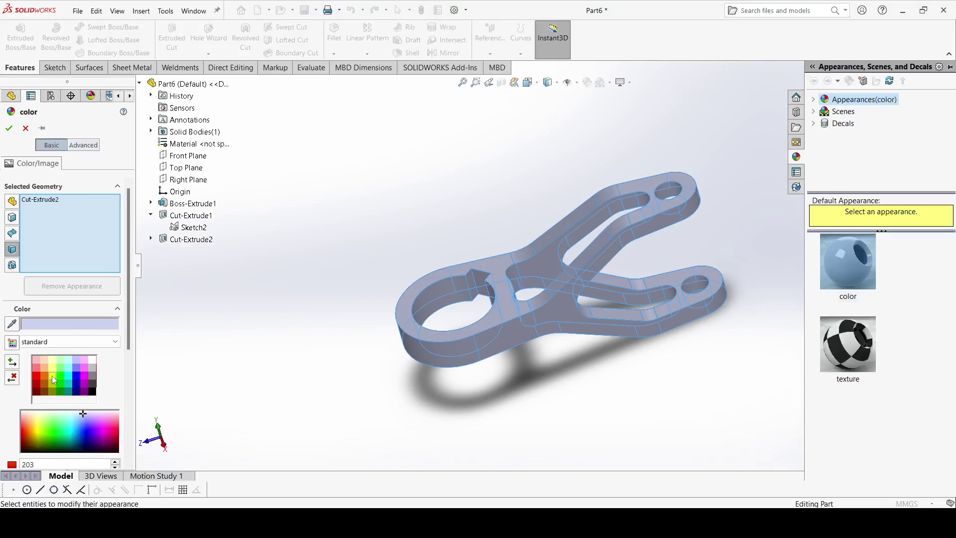
{"action": "left_click", "coordinate": [52, 376]}
{"action": "left_click", "coordinate": [9, 128]}
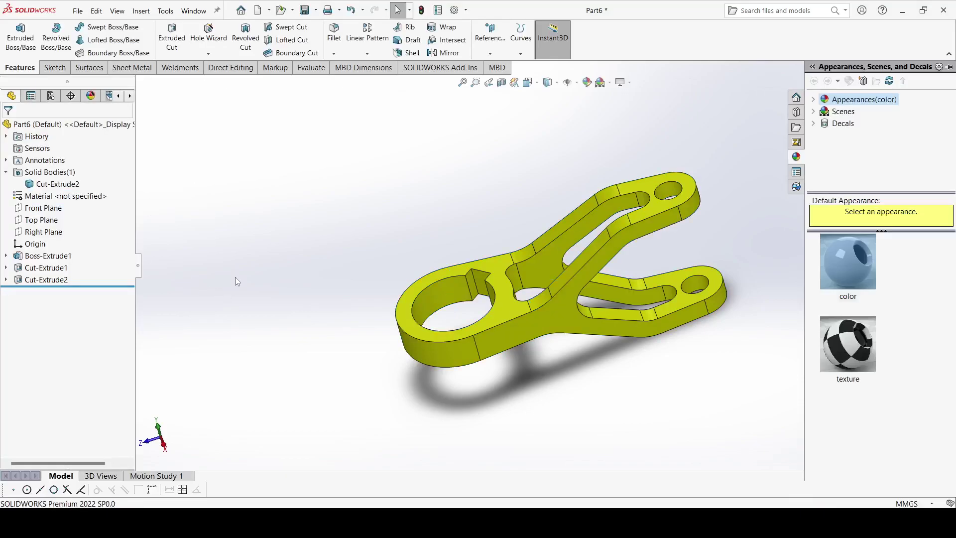
{"action": "left_click", "coordinate": [528, 83]}
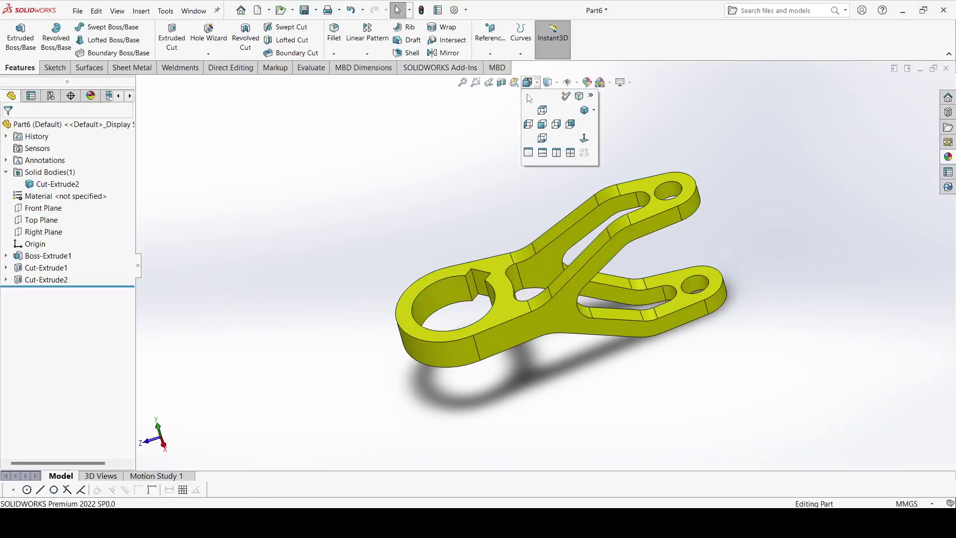
{"action": "left_click", "coordinate": [583, 111]}
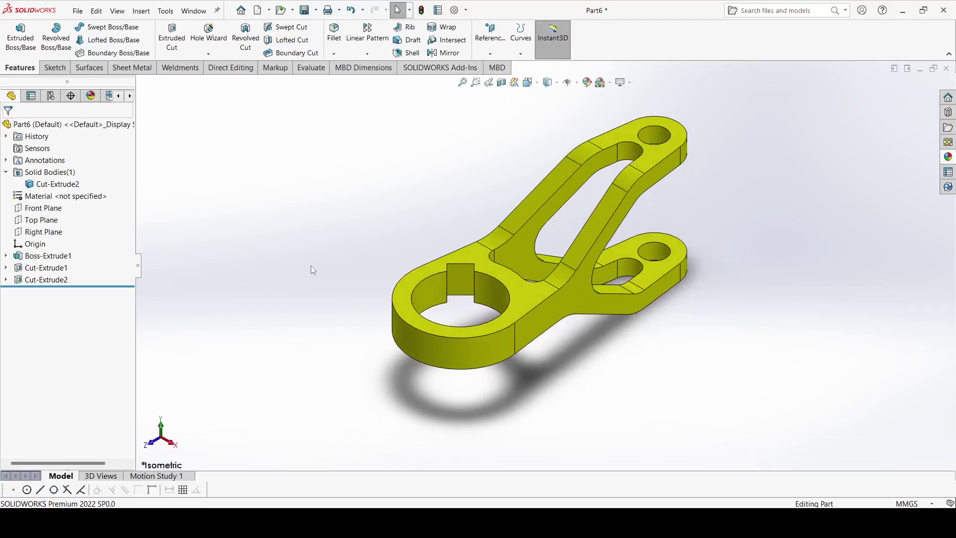